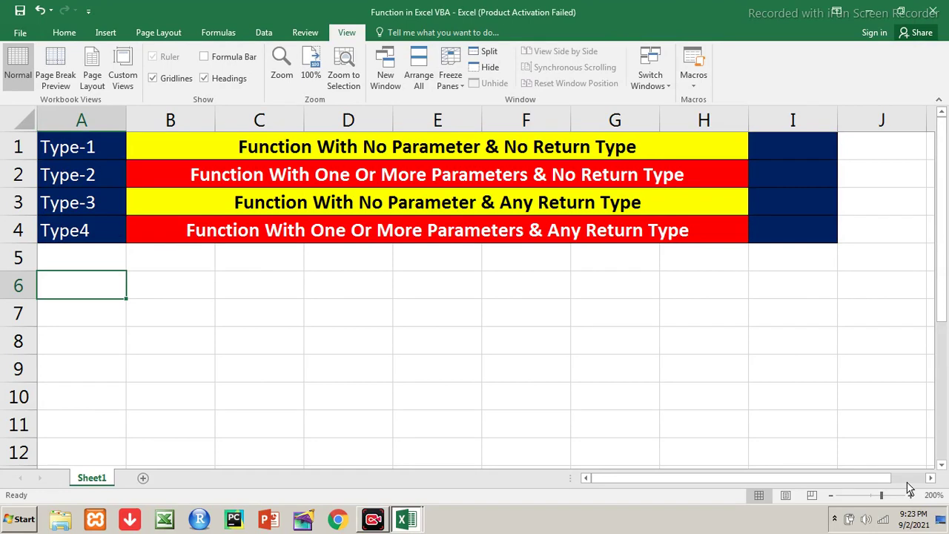
Review the four type labels in A1:A4, ending on the Type-1 description in B1.
key("Up")
key("Up")
key("Up")
key("Up")
key("Up")
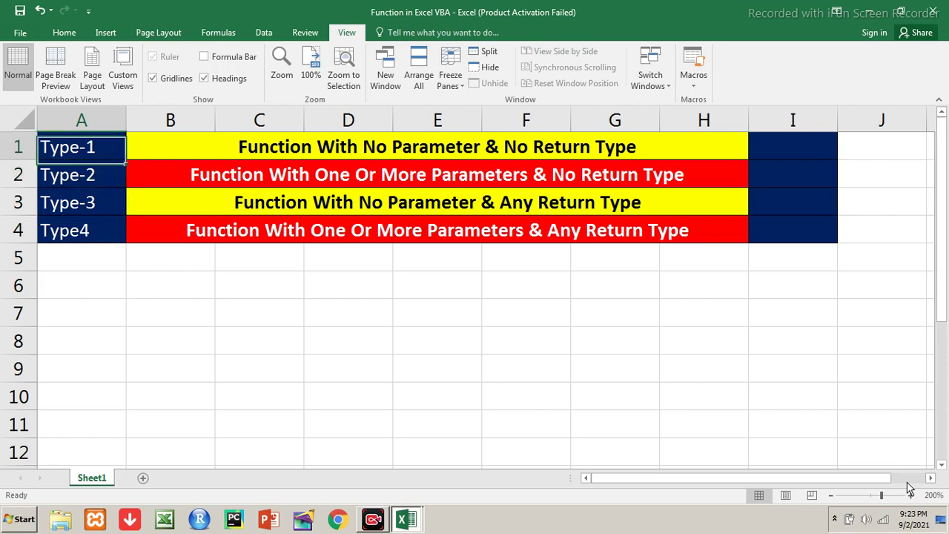
key("shift+Down")
key("shift+Down")
key("shift+Down")
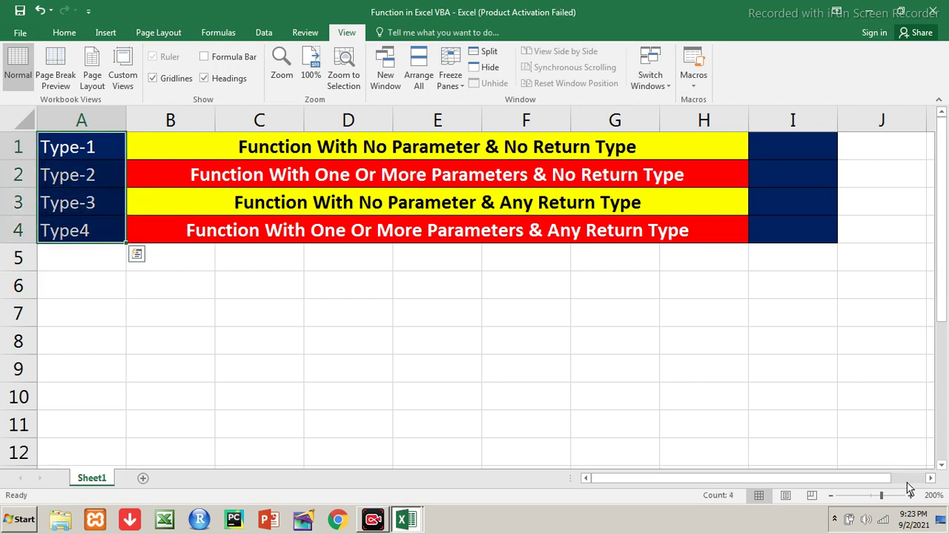
key("shift+Up")
key("shift+Up")
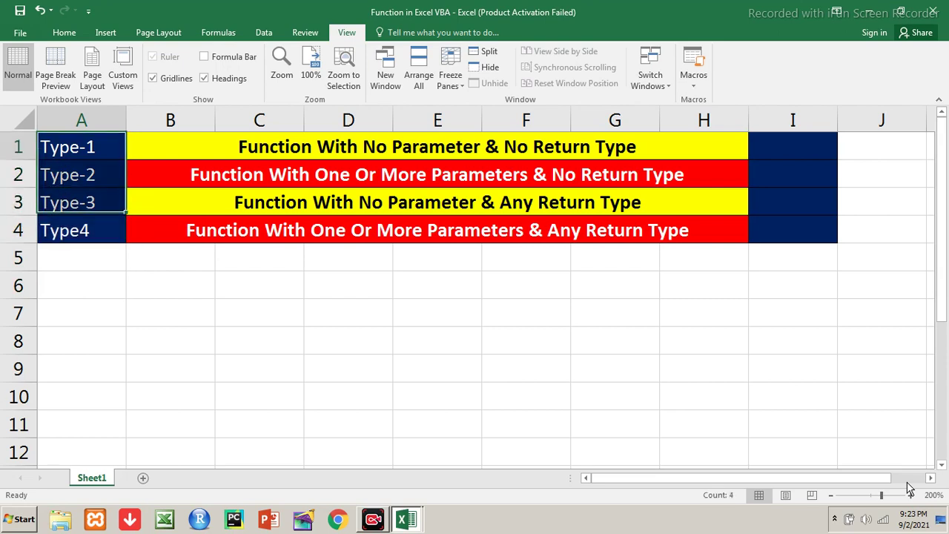
key("shift+Up")
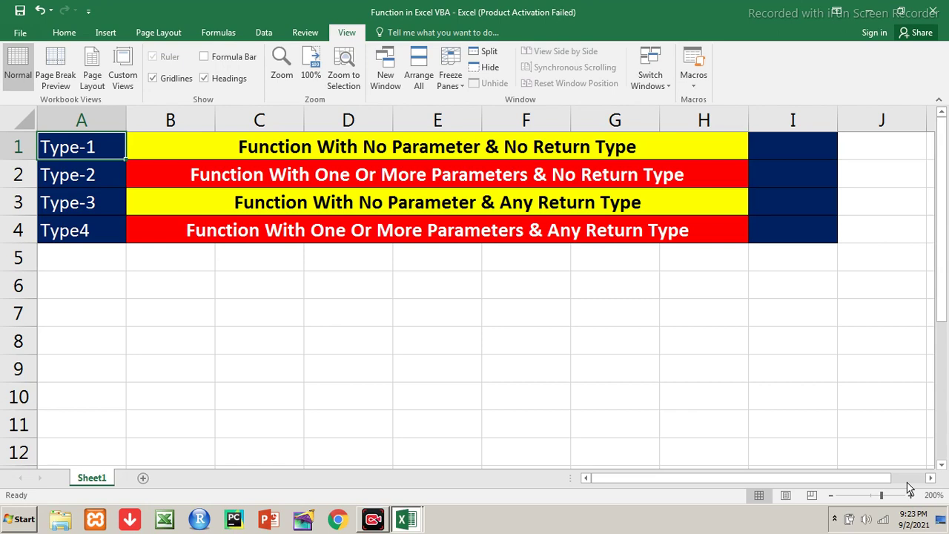
key("Right")
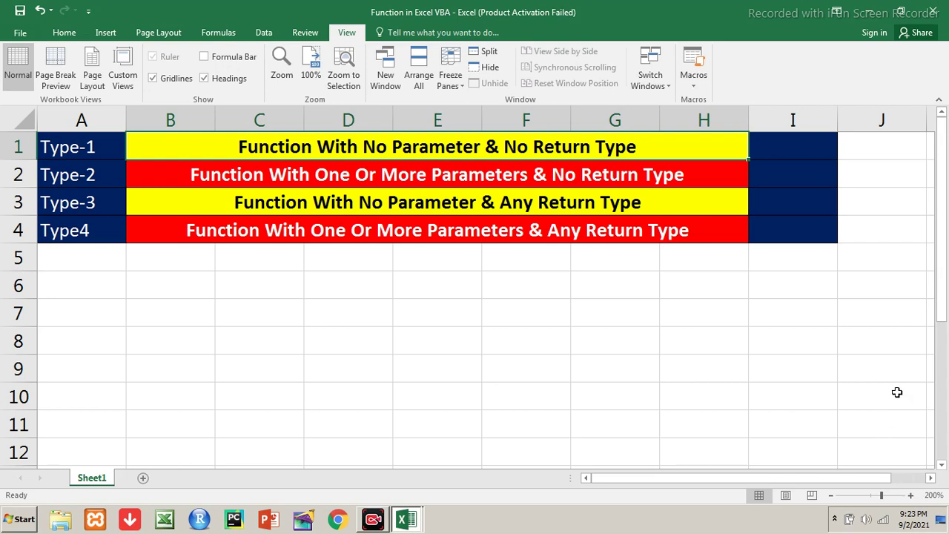
Open View Macros, enter the name abc, cancel, and switch to the VBA editor.
left_click(696, 87)
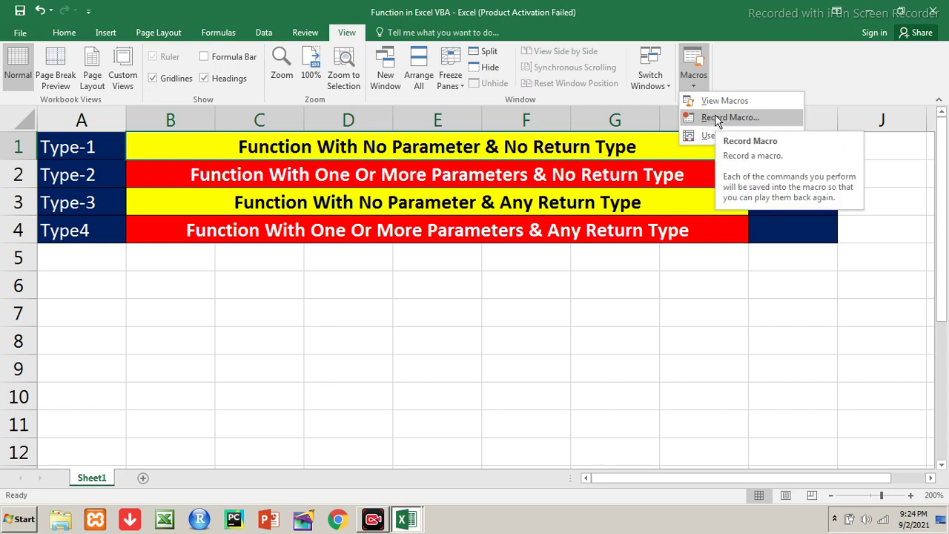
left_click(718, 98)
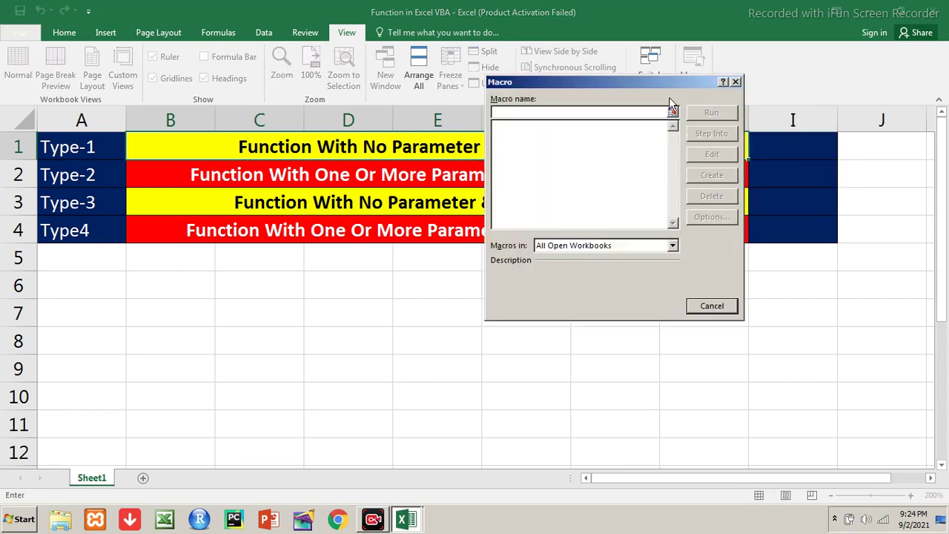
type("abc")
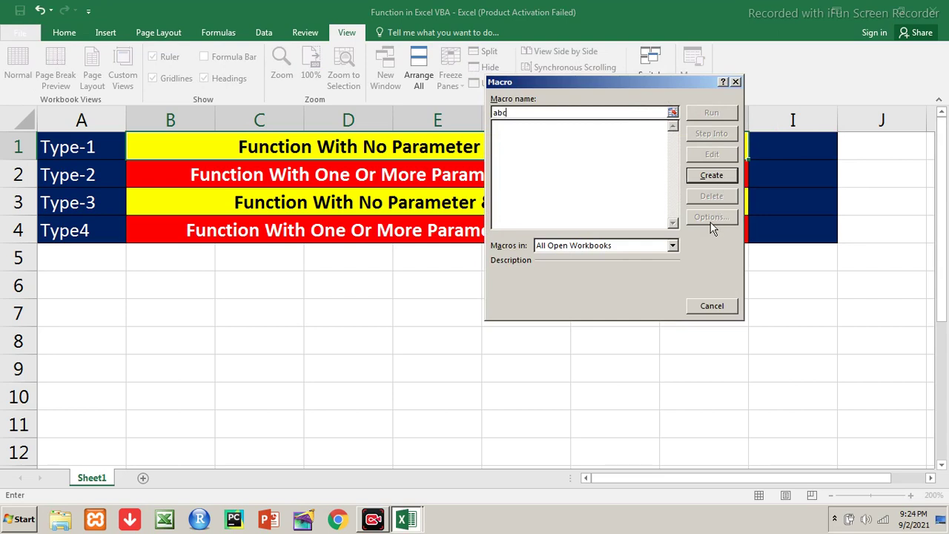
left_click(703, 300)
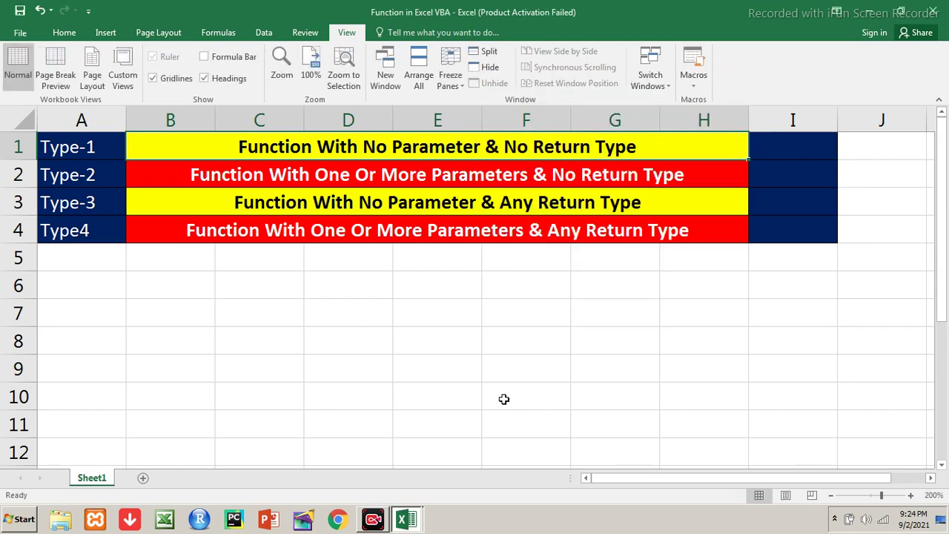
key("alt+Tab")
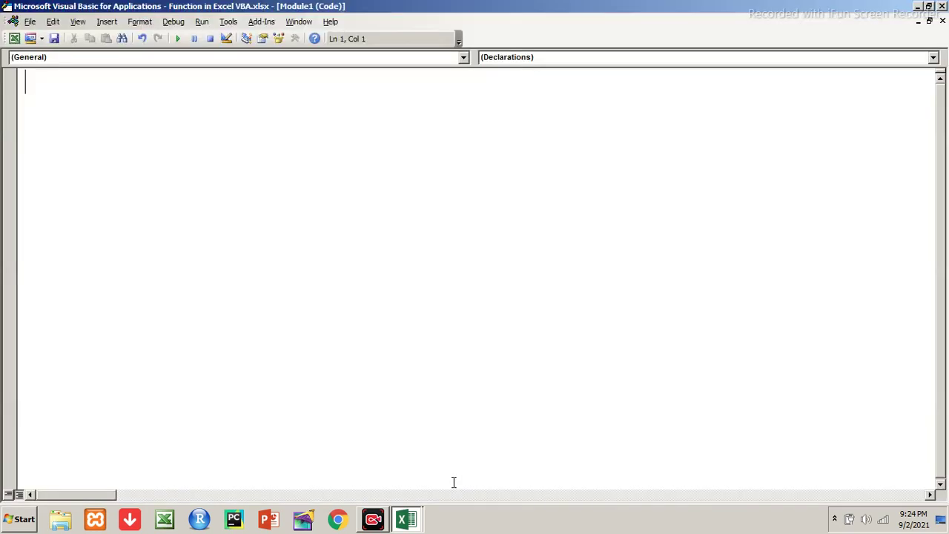
Write Function disp() containing MsgBox "Hi, How Are You?" in Module1.
type("function")
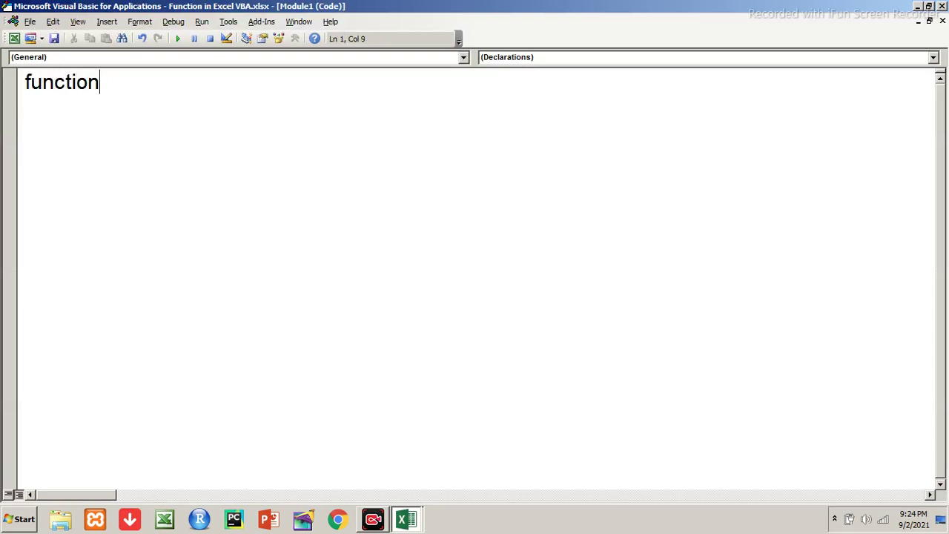
type(" disp")
type("(")
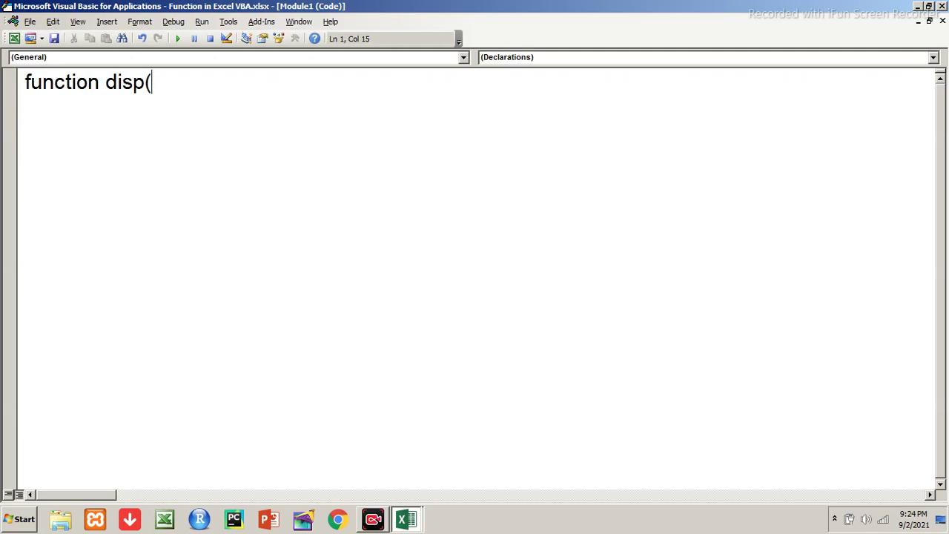
type(")")
key("Return")
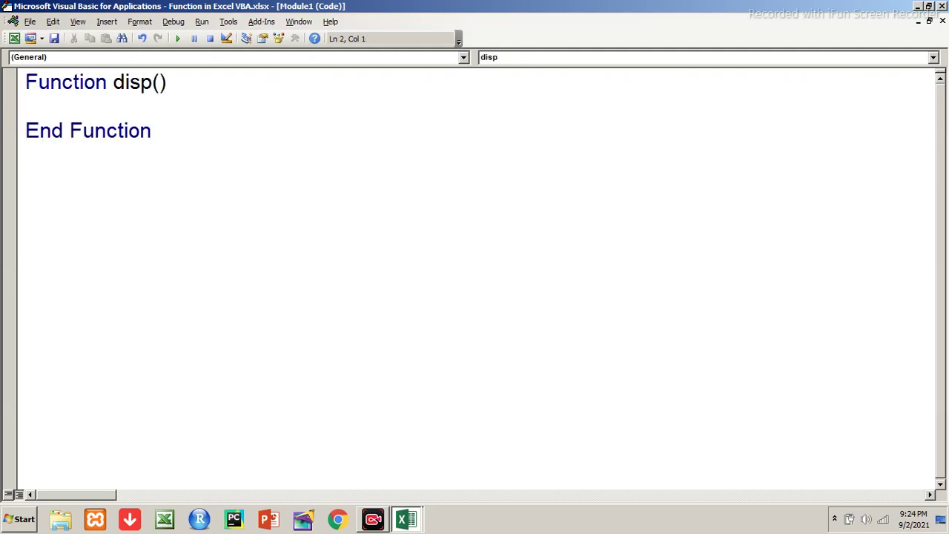
type("msgbox \"")
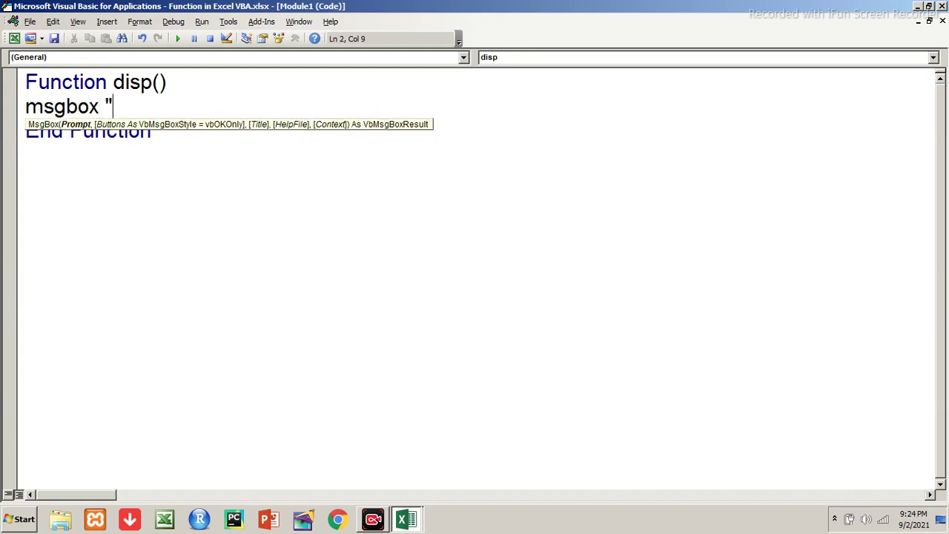
type("Hi")
type(", How Are You?\"")
left_click(453, 483)
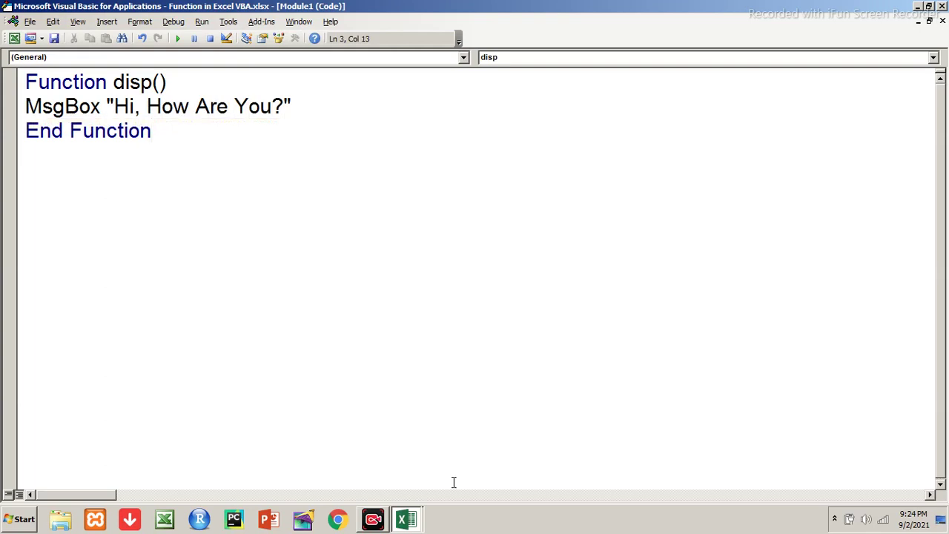
Try adding an 'as' return type to the disp header, then remove it.
key("Up")
key("Up")
key("Left")
key("Left")
key("shift+Left")
key("shift+Left")
key("shift+Left")
key("shift+Left")
key("Right")
key("Right")
key("Right")
type("as")
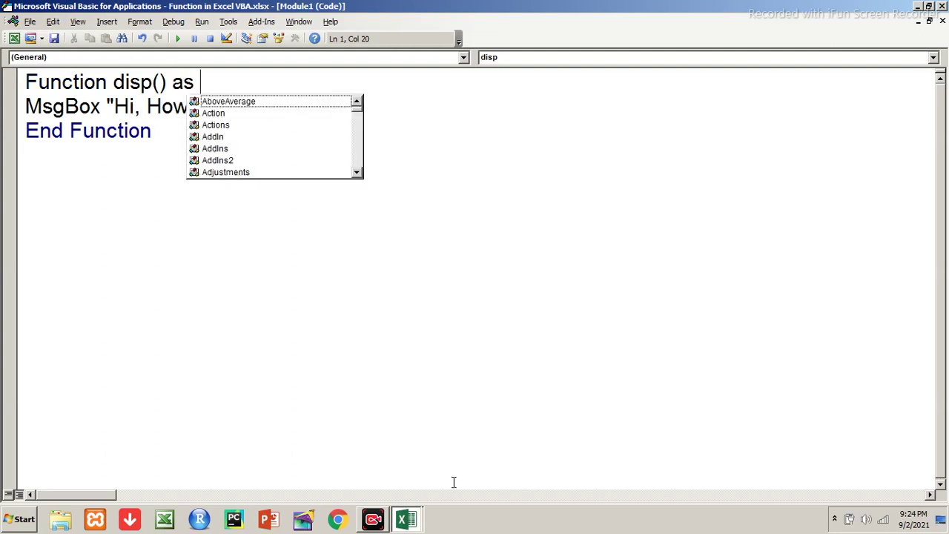
key("BackSpace")
key("BackSpace")
key("BackSpace")
key("BackSpace")
left_click(162, 106)
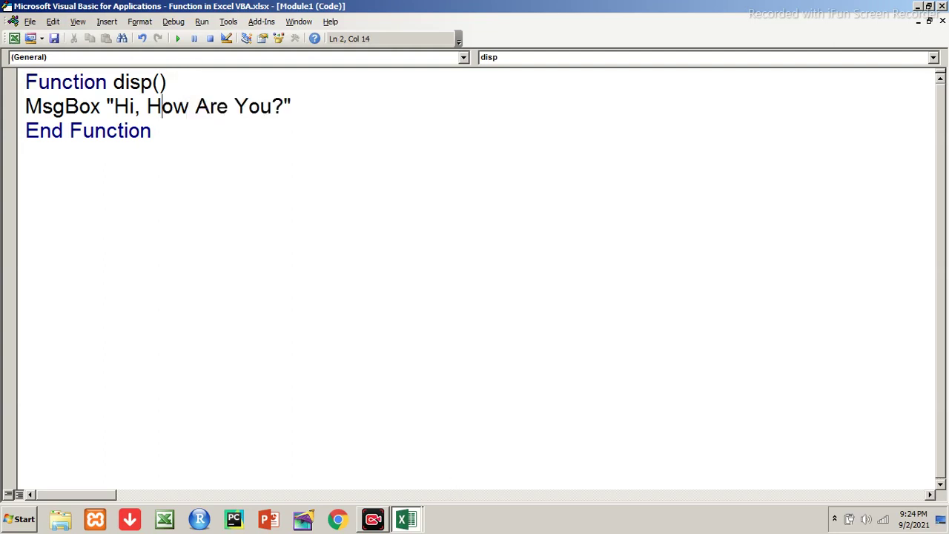
Enter =disp() in A6, dismiss the greeting, then clear A6 and go back to VBA.
key("alt+Tab")
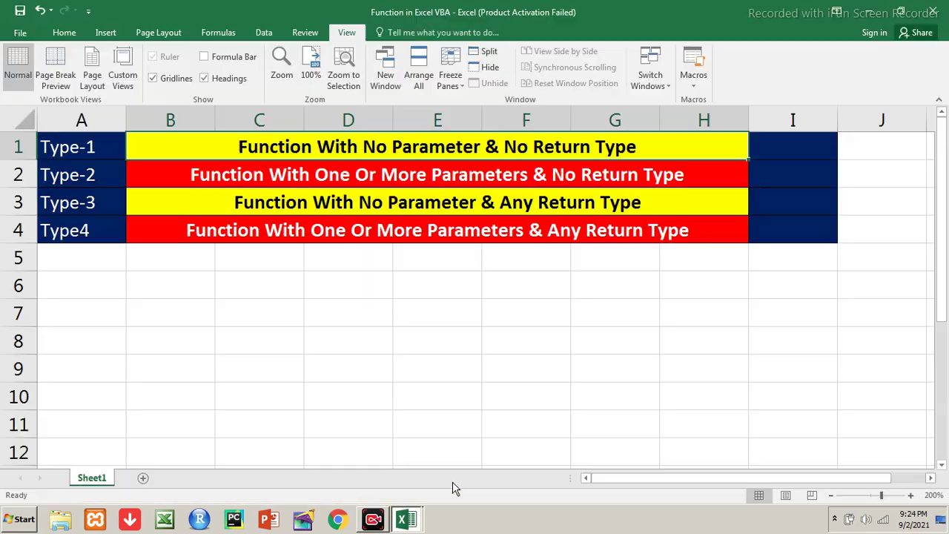
key("Down")
key("Down")
key("Down")
key("Down")
key("Left")
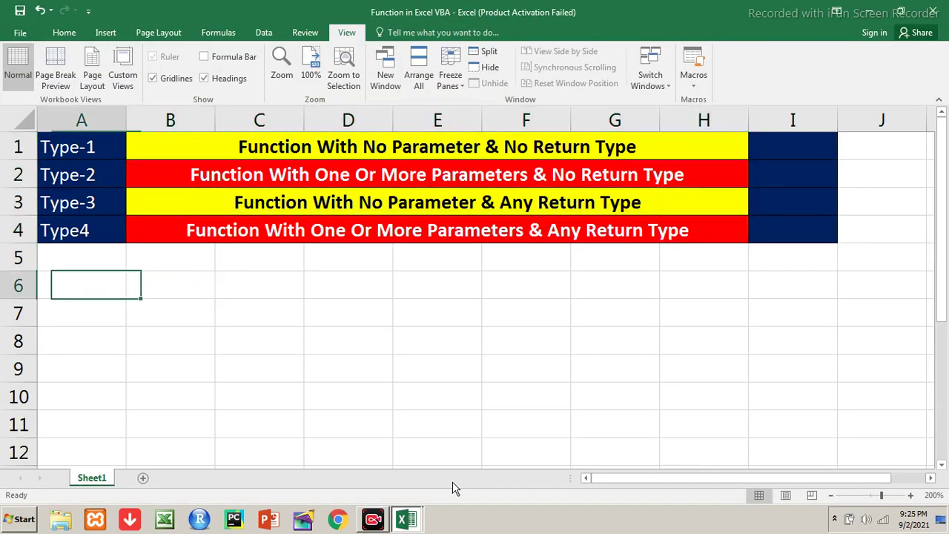
type("=")
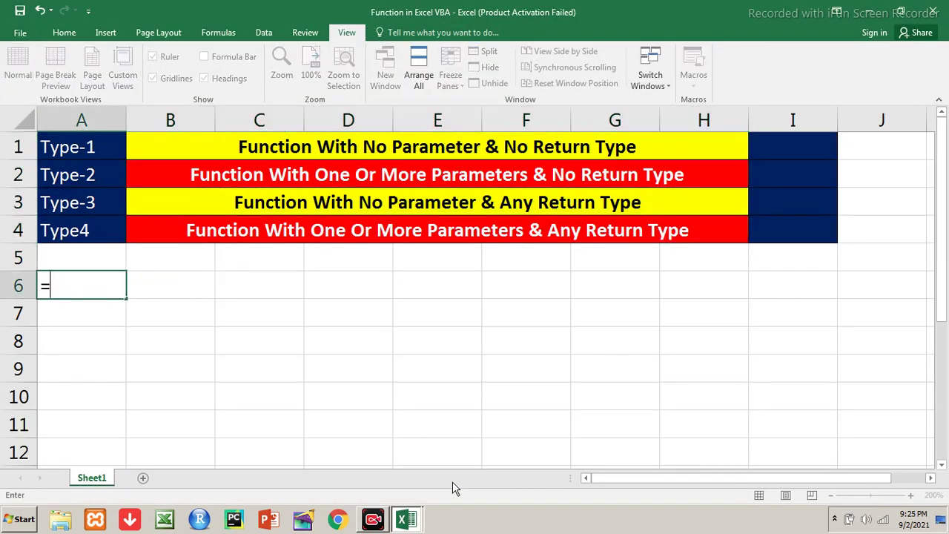
type("disp")
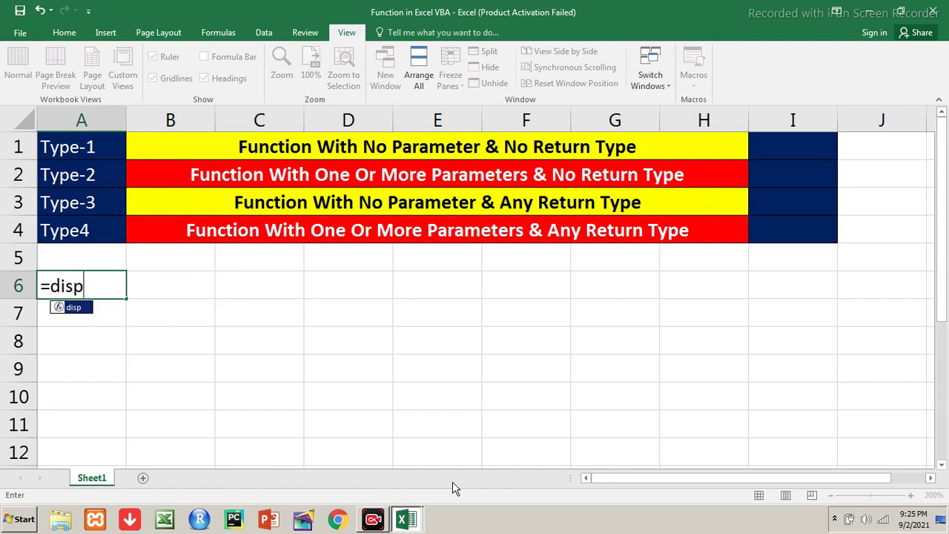
type("()")
key("Return")
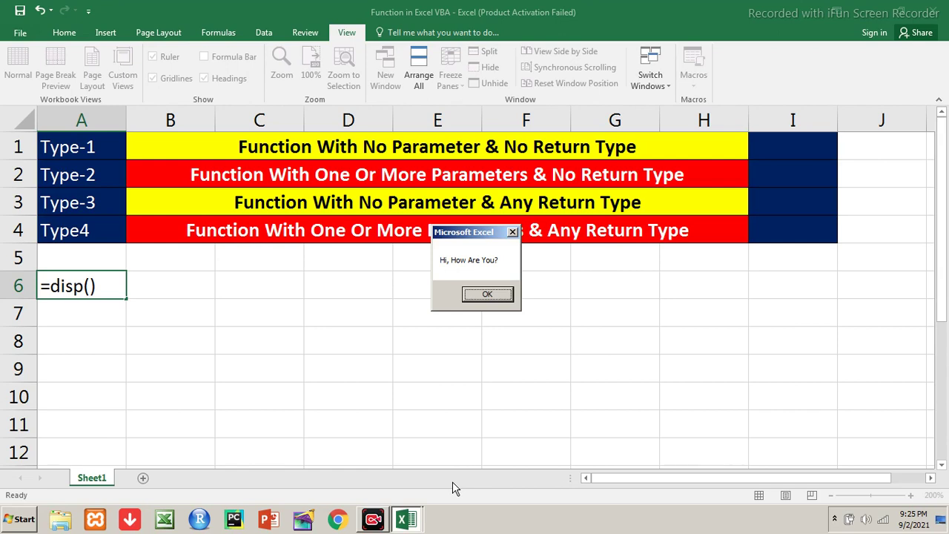
key("Return")
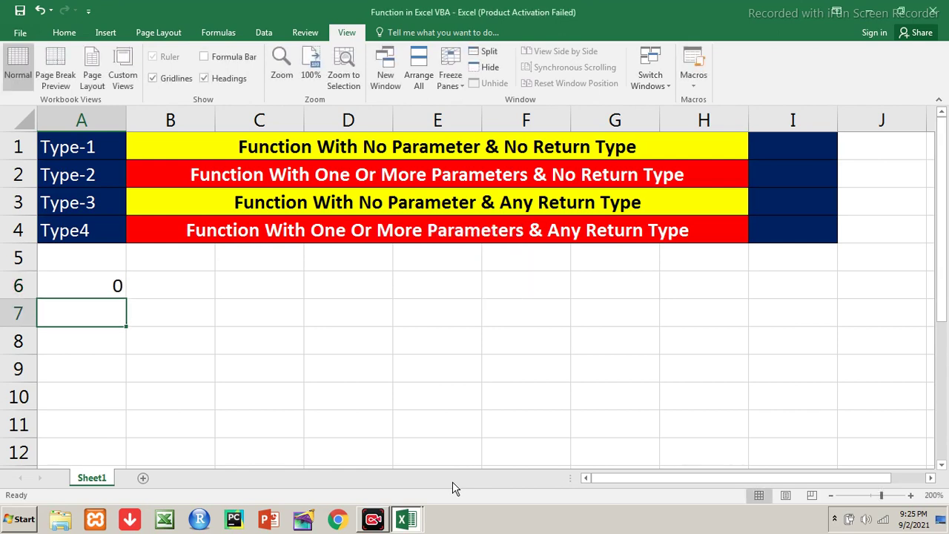
key("Up")
key("Delete")
key("alt+Tab")
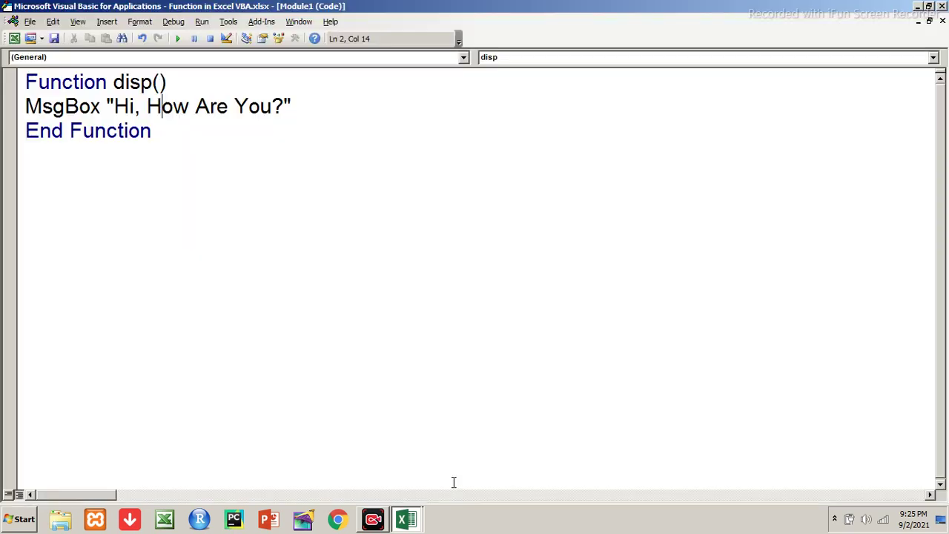
Look over the disp header and greeting line without editing, then return to Excel at B1.
key("Up")
key("Home")
key("shift+End")
key("Down")
key("Left")
key("Left")
key("Left")
key("Left")
key("Left")
key("shift+Right")
key("shift+Right")
key("shift+Right")
key("shift+Right")
key("shift+Right")
key("shift+Right")
key("shift+Right")
key("shift+Right")
key("shift+Right")
key("shift+Right")
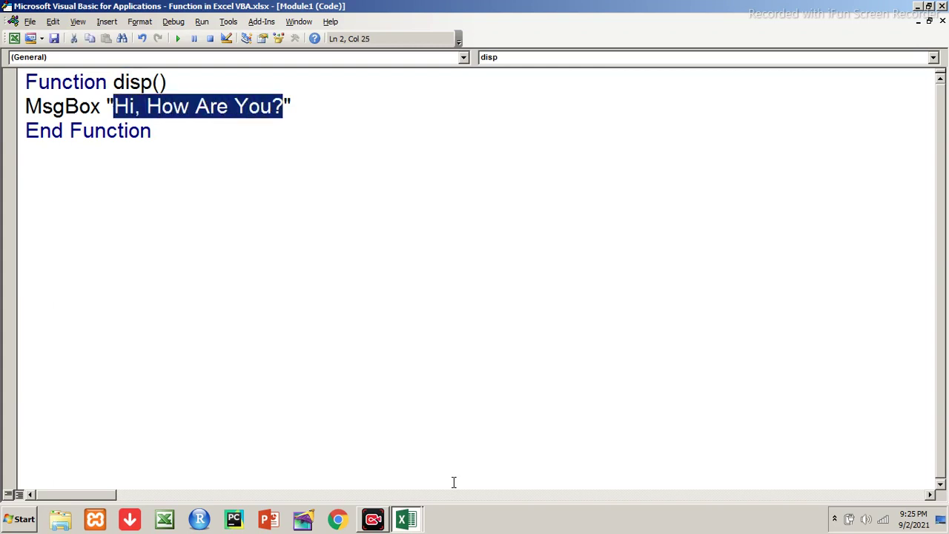
key("alt+Tab")
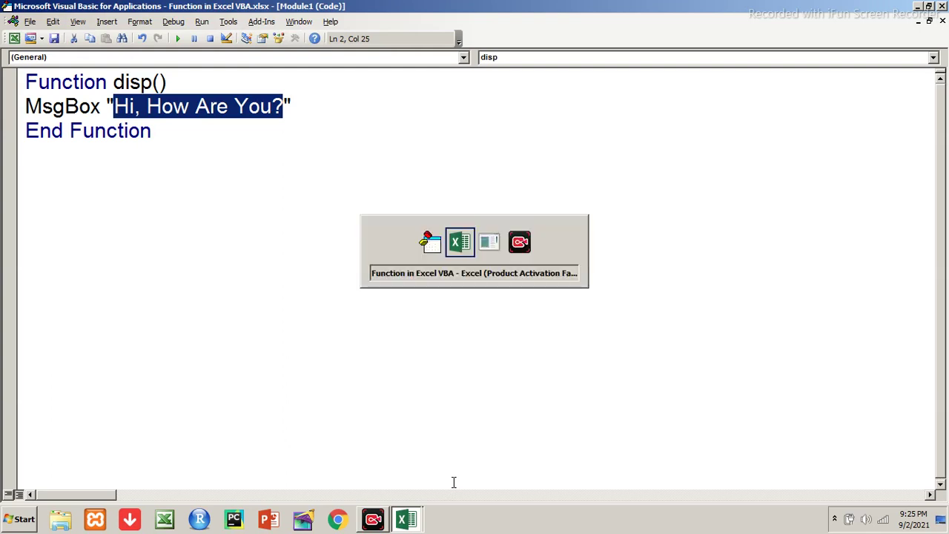
key("Up")
key("Up")
key("Up")
key("Up")
key("Right")
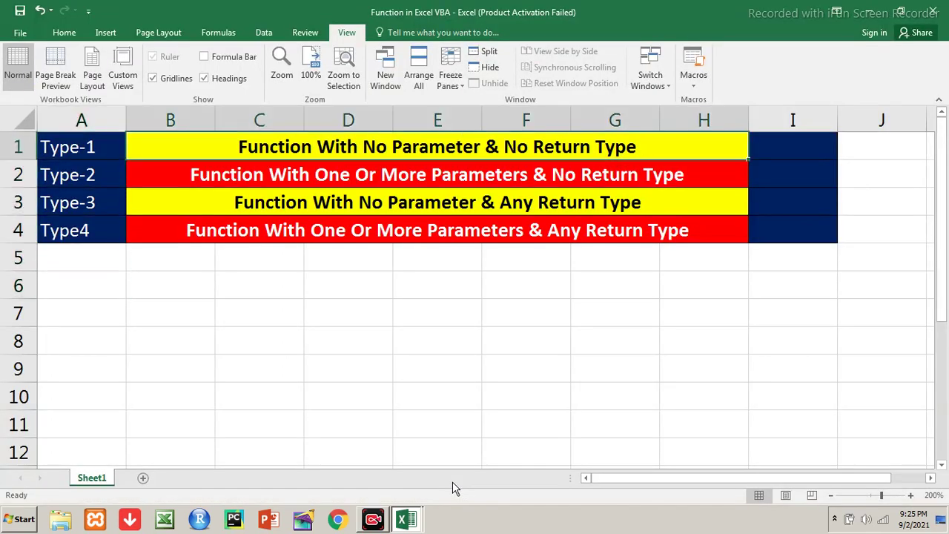
Mark Type-1 as OK in I1 and select across the Type-2 row.
key("Right")
type("OK")
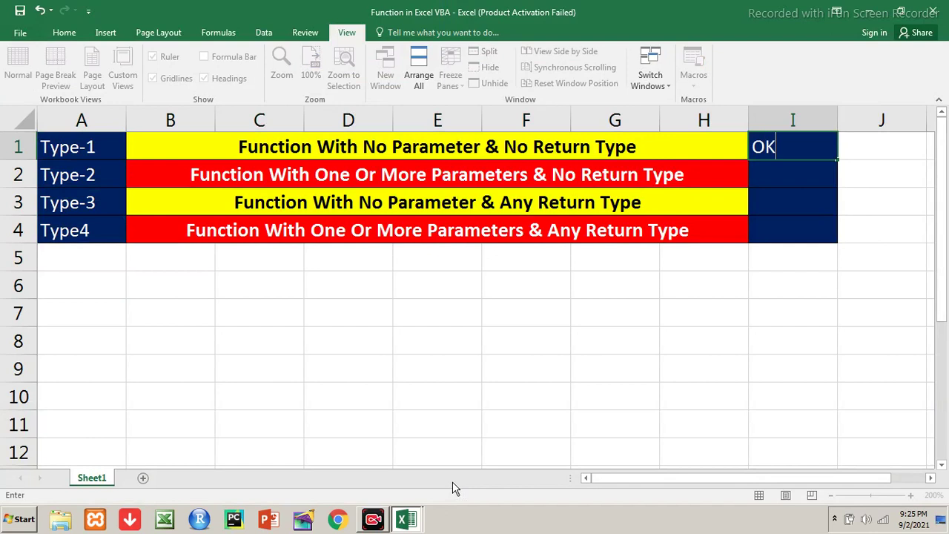
key("Return")
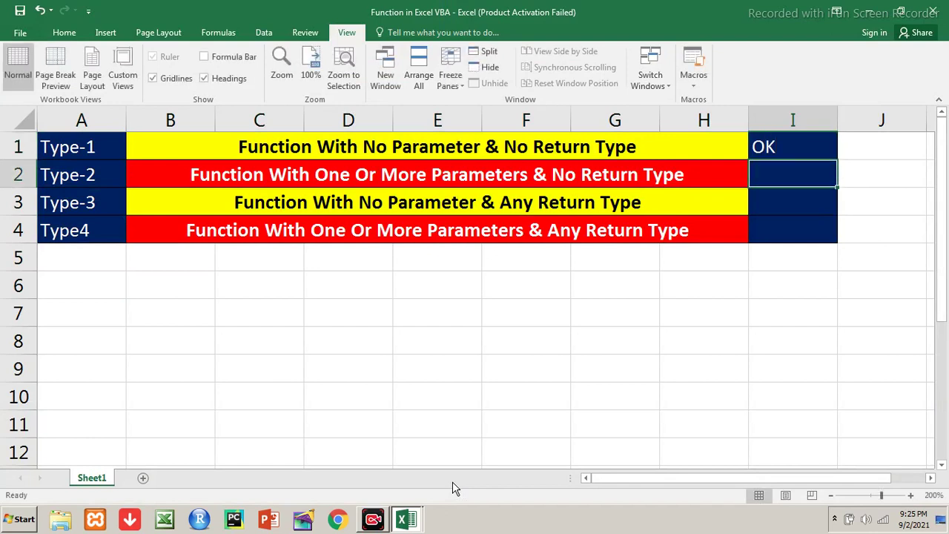
key("Left")
key("Left")
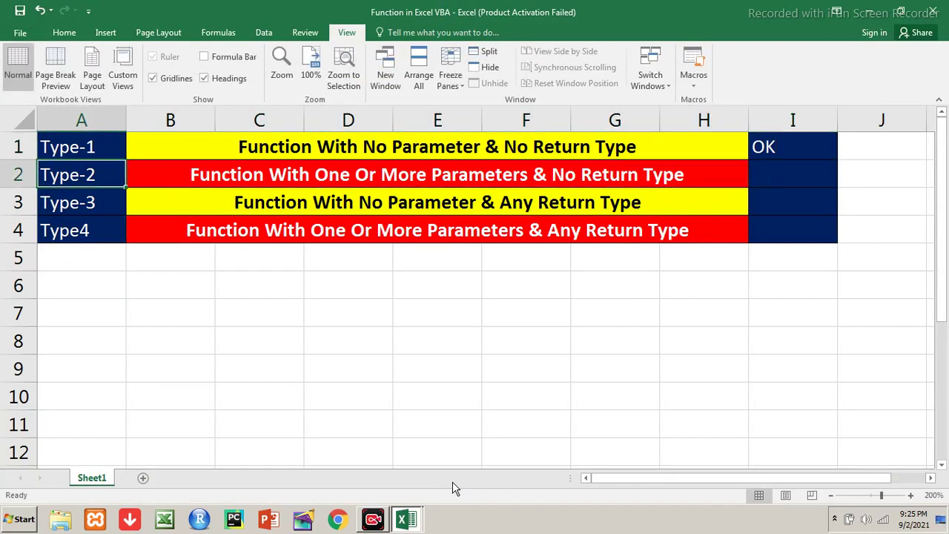
key("shift+Right")
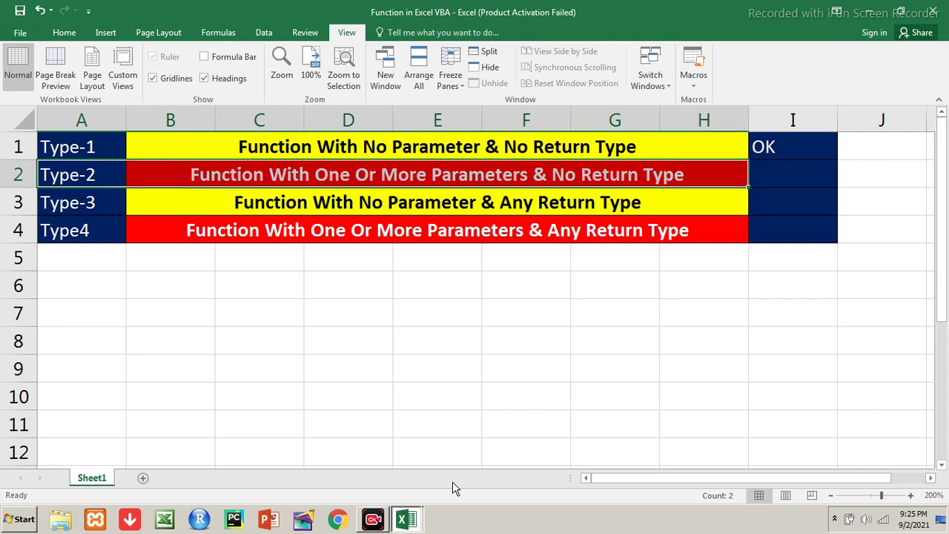
key("shift+Left")
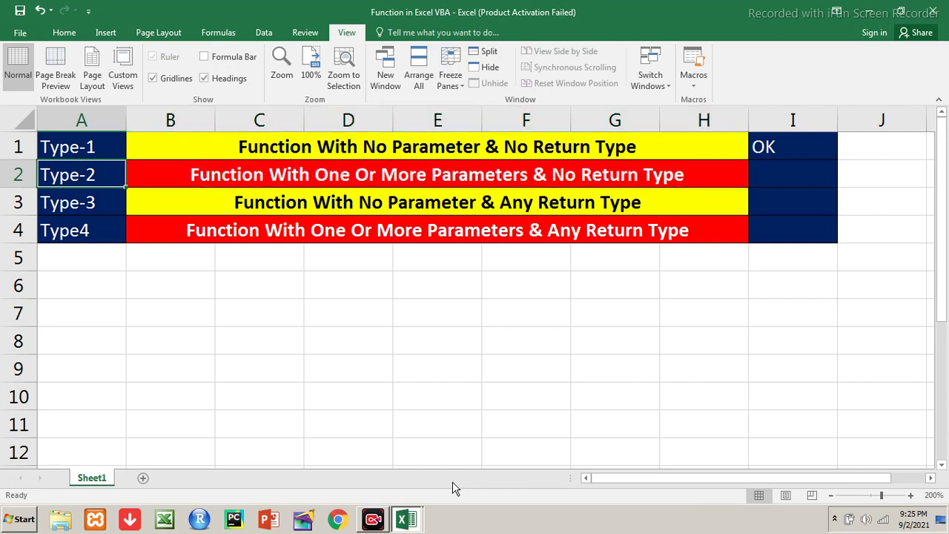
Enter =disp() in A7, dismiss the greeting, and return to the code below disp.
key("Down")
key("Down")
key("Down")
key("Down")
key("Down")
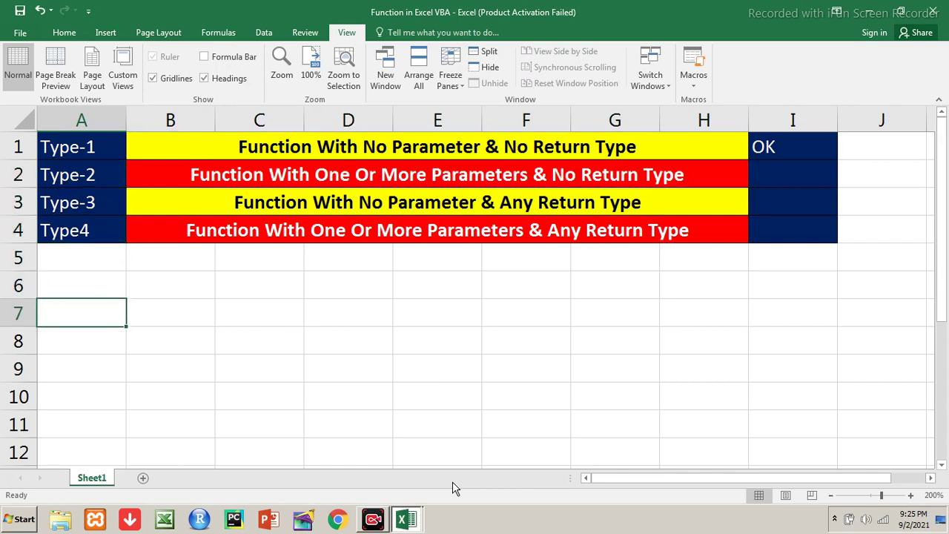
type("=disp()")
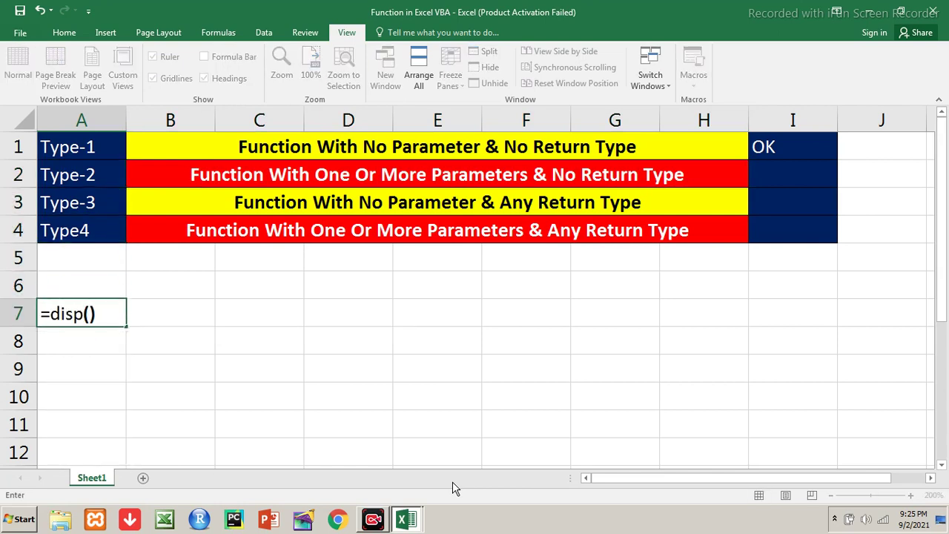
key("Return")
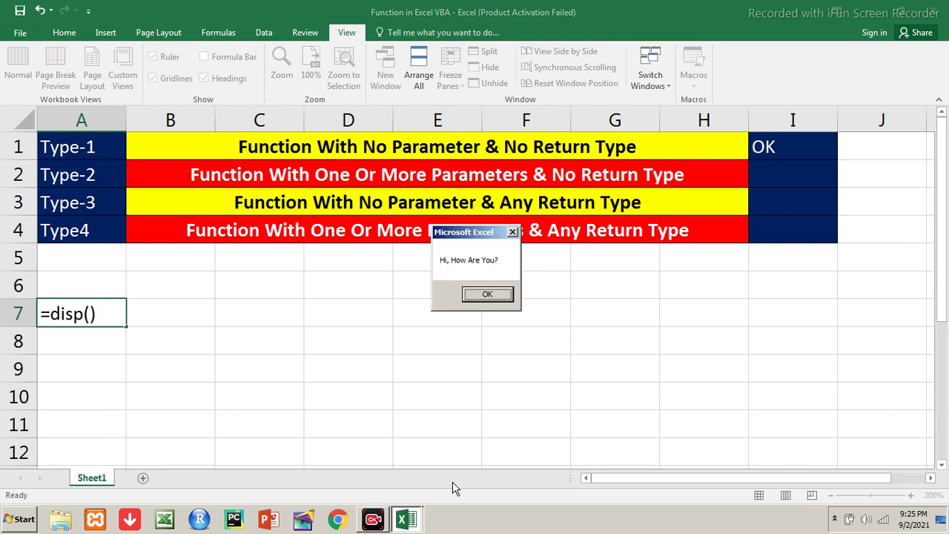
key("Return")
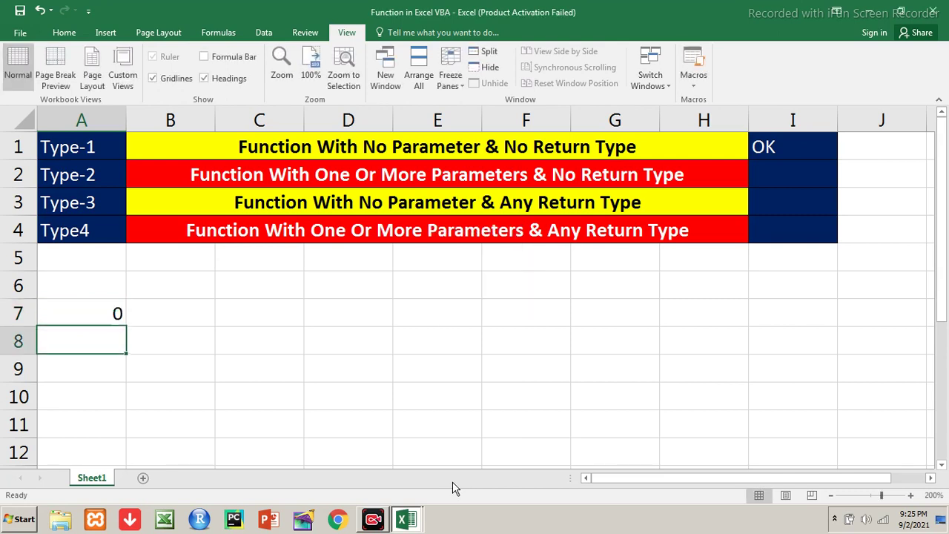
key("Up")
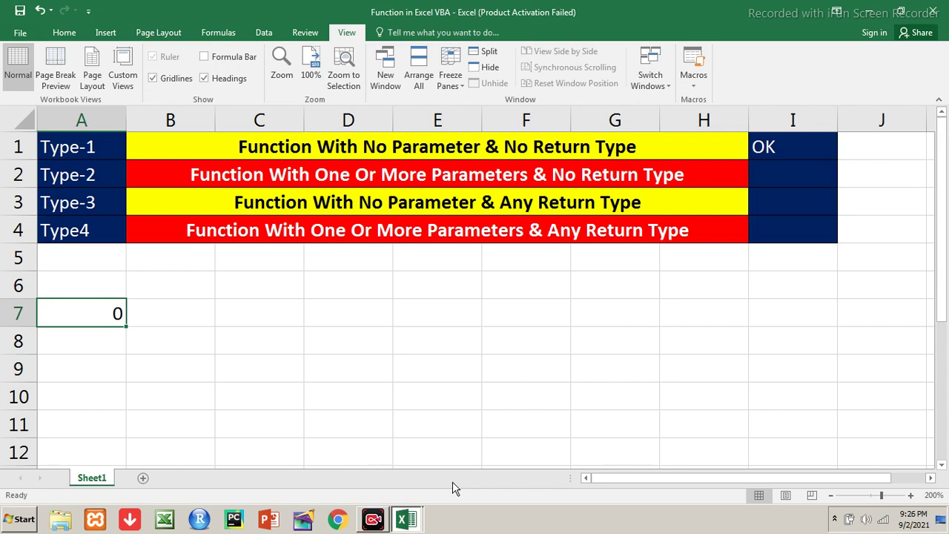
key("alt+Tab")
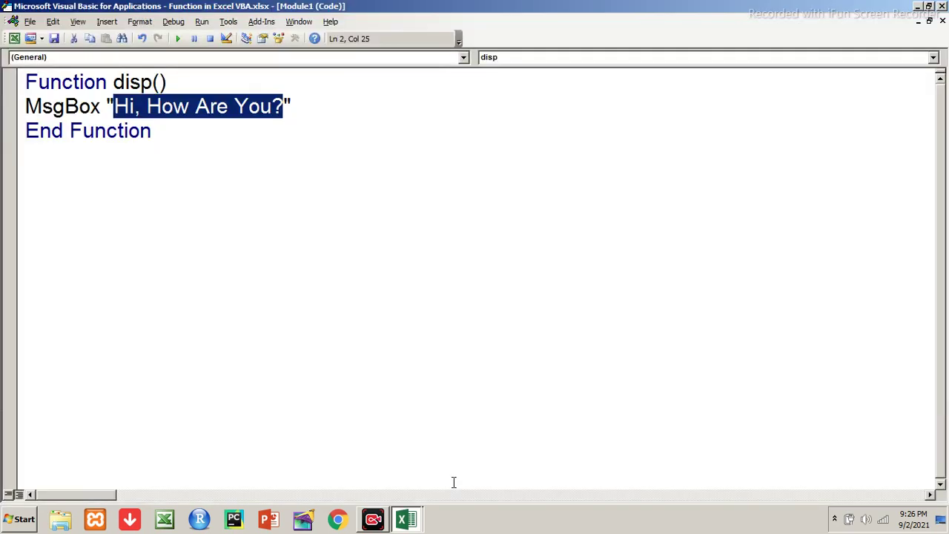
left_click(454, 483)
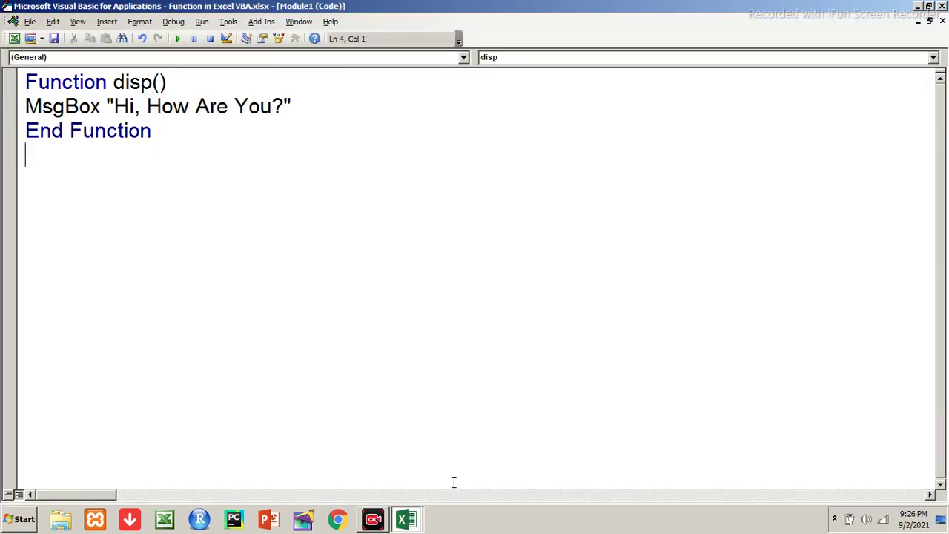
Declare Function mydisp(message As String) below the disp function.
key("Return")
type("fucntion")
key("BackSpace")
key("BackSpace")
key("BackSpace")
key("BackSpace")
key("BackSpace")
key("BackSpace")
key("BackSpace")
type("nction ")
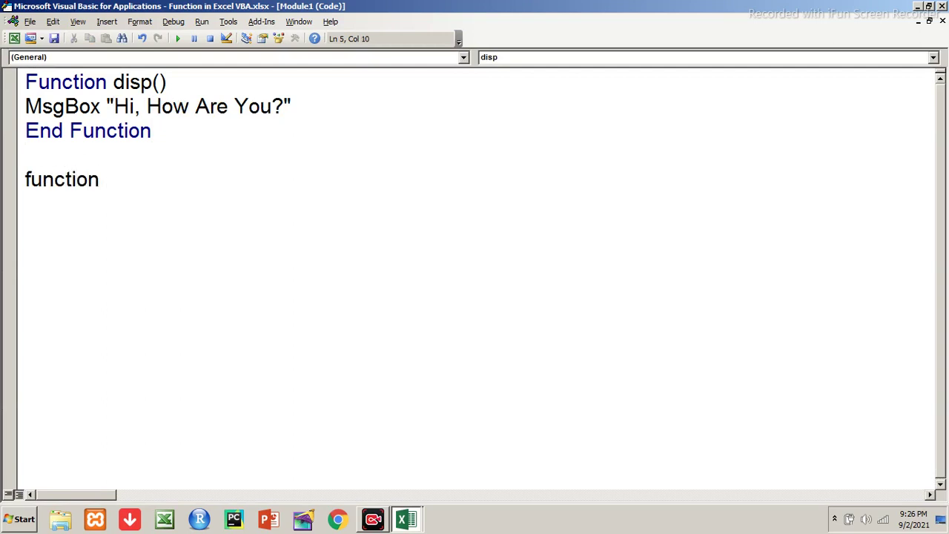
type("mydisp(")
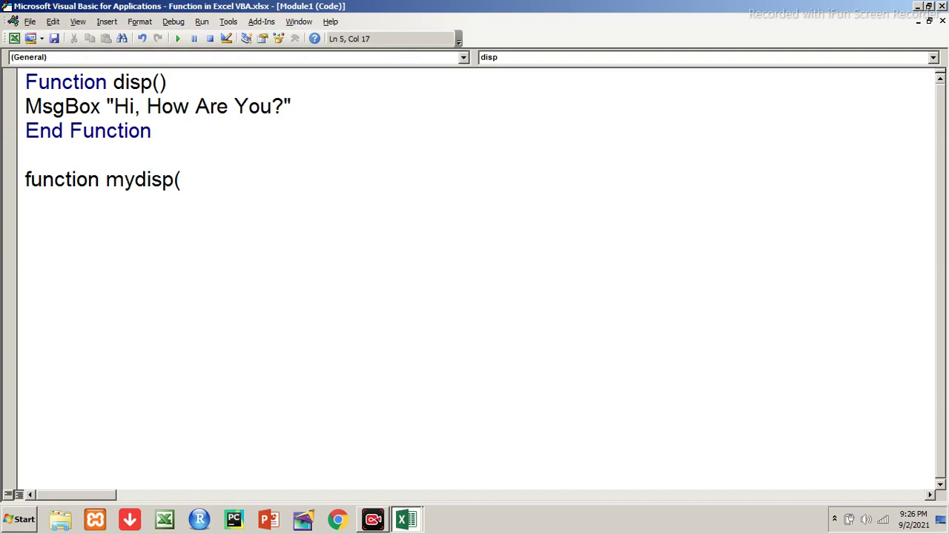
type("messa")
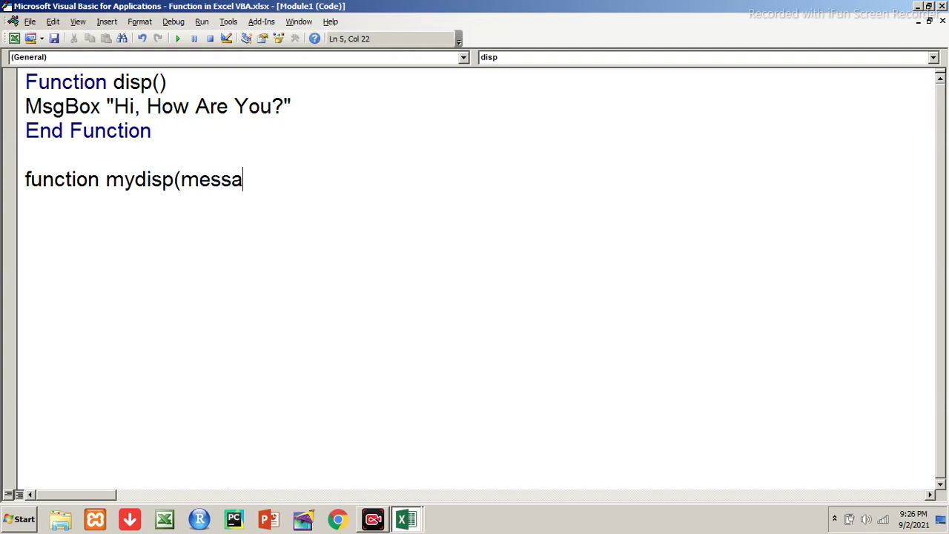
type("ge as")
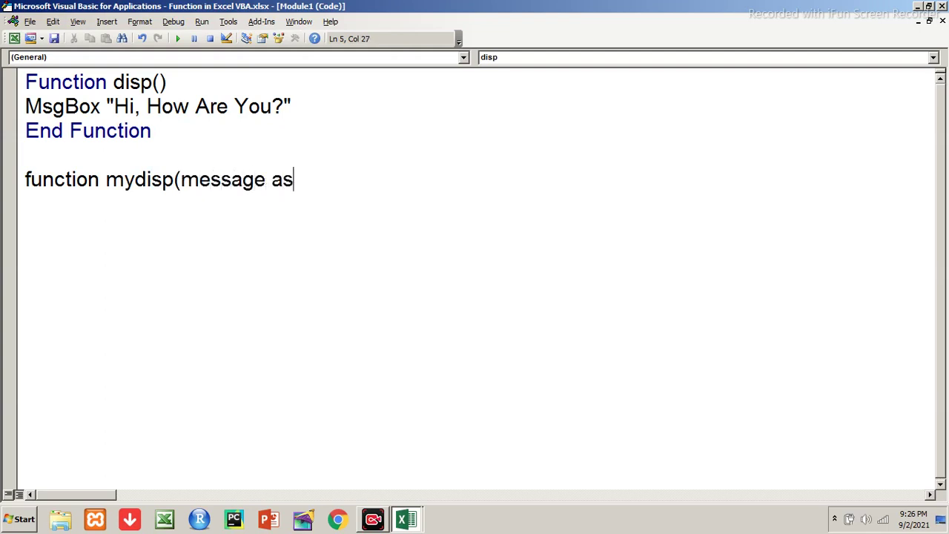
type(" ste")
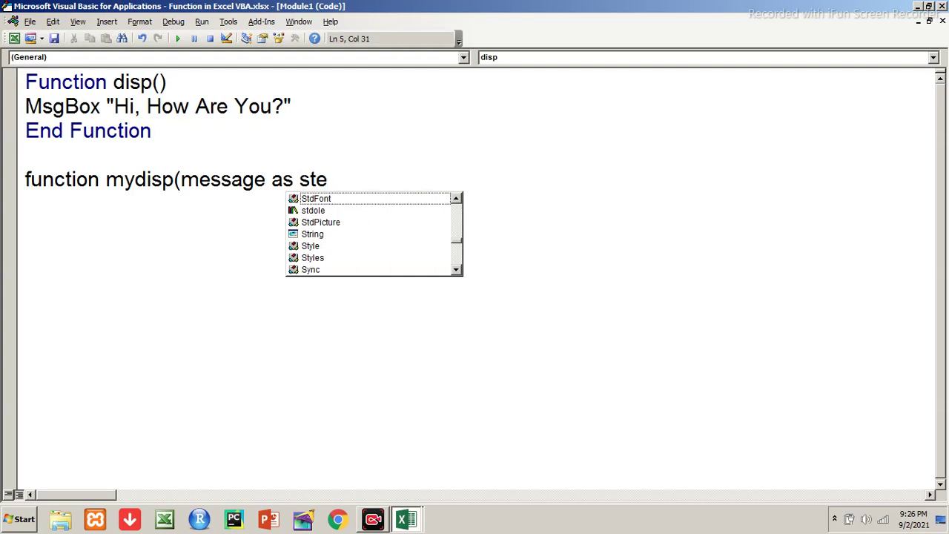
key("BackSpace")
type("ring)")
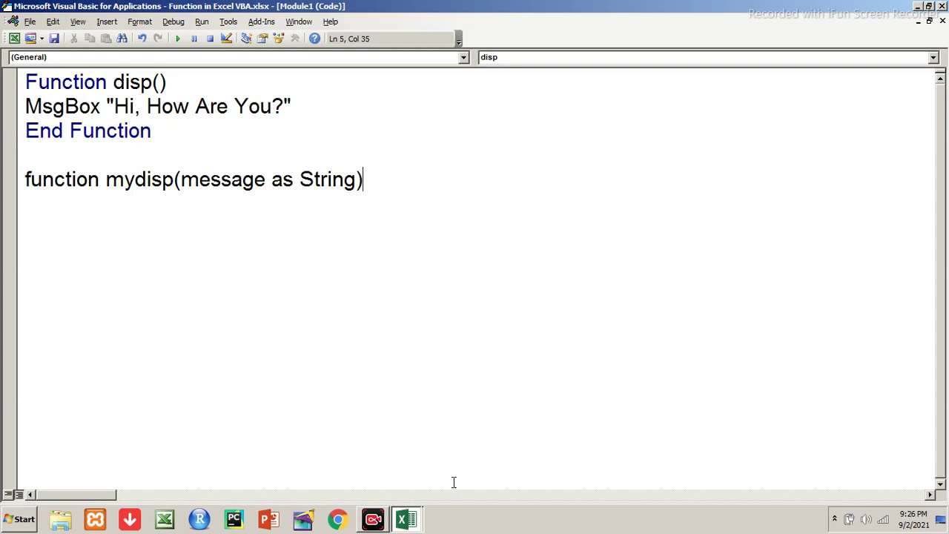
key("Return")
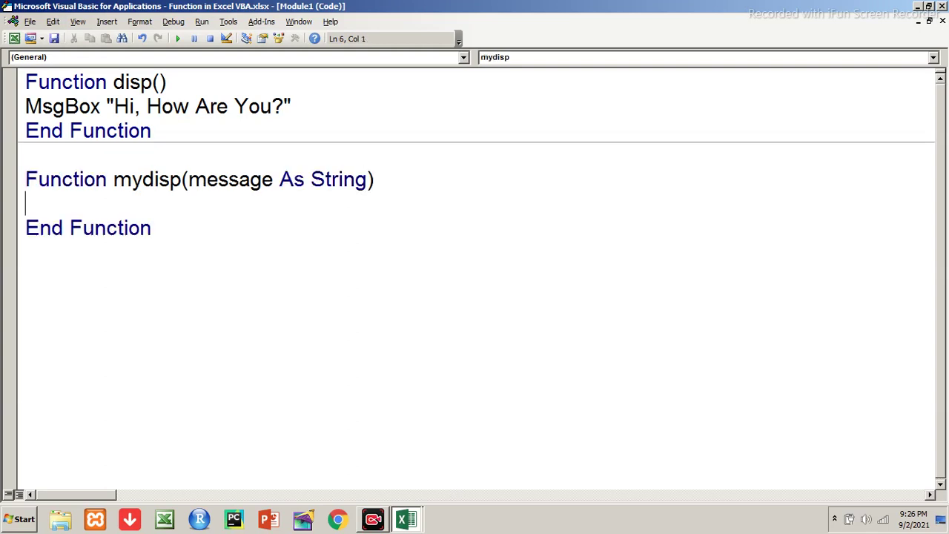
Give mydisp the body MsgBox message.
type("msgbox")
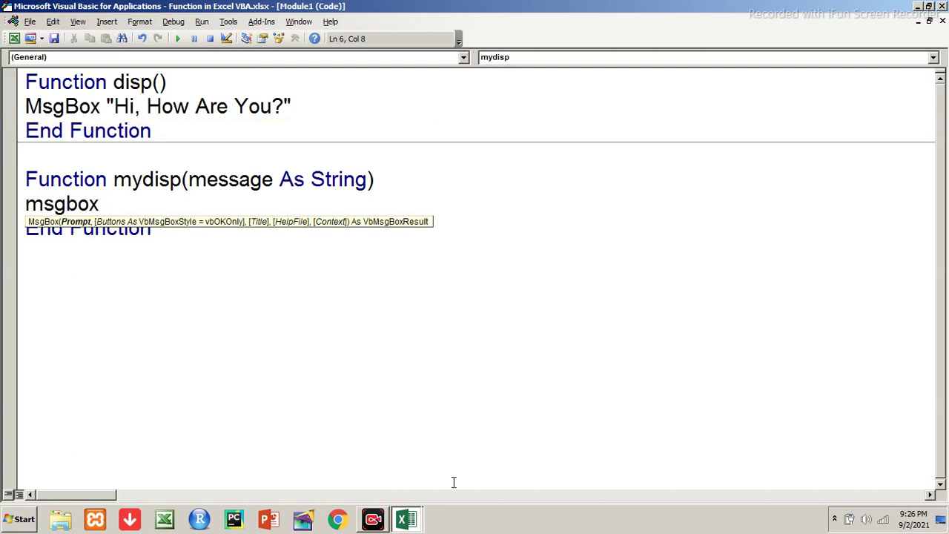
type("ssage")
key("Return")
key("Delete")
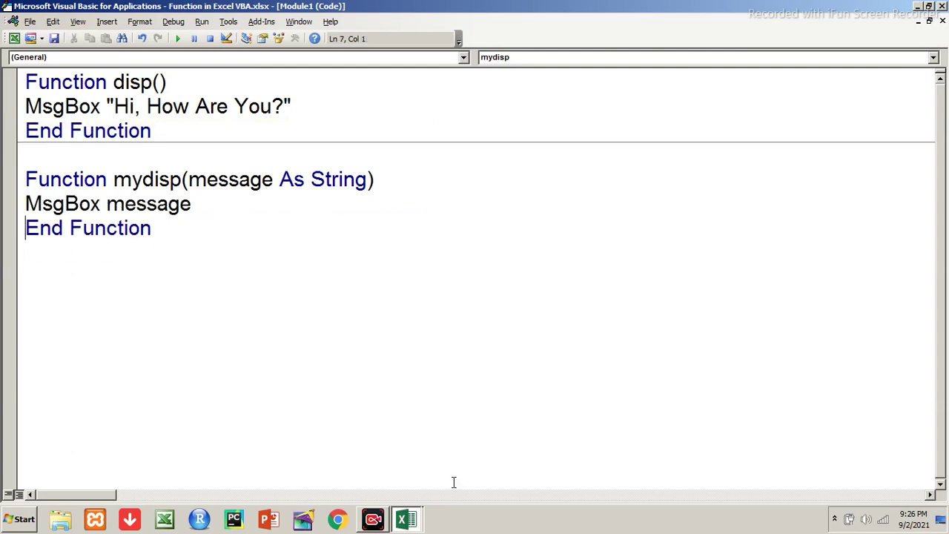
key("Up")
key("Right")
Make the message parameter ByVal, then return to Excel at B7.
key("Right")
key("Right")
key("Right")
key("Right")
key("Right")
key("Right")
key("Up")
key("Up")
key("Down")
key("Right")
key("Right")
key("Right")
key("Right")
key("Right")
key("Right")
key("Right")
key("Right")
type("byval")
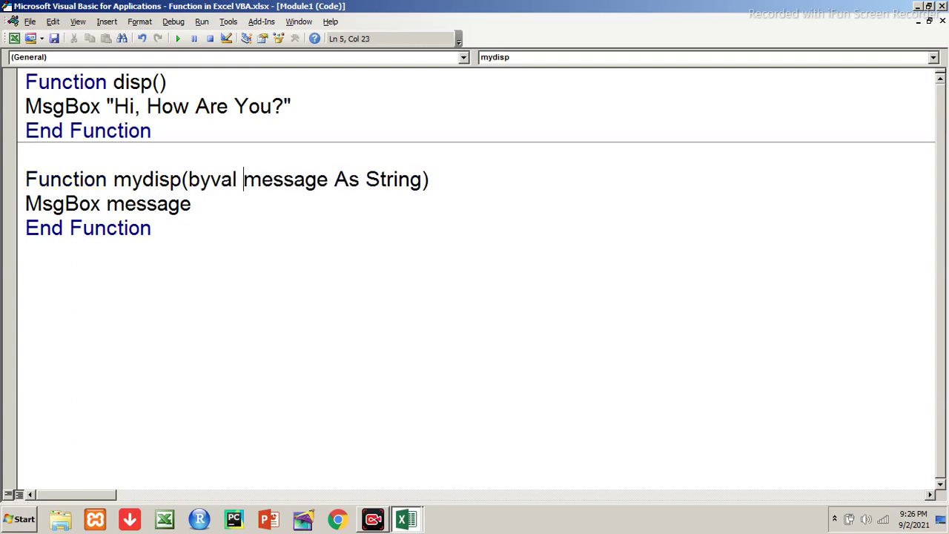
key("Down")
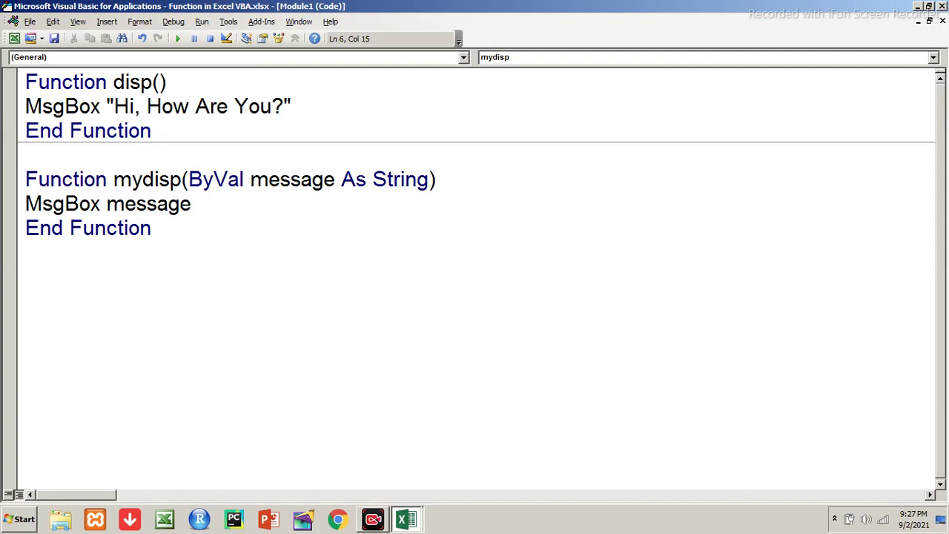
key("alt+Tab")
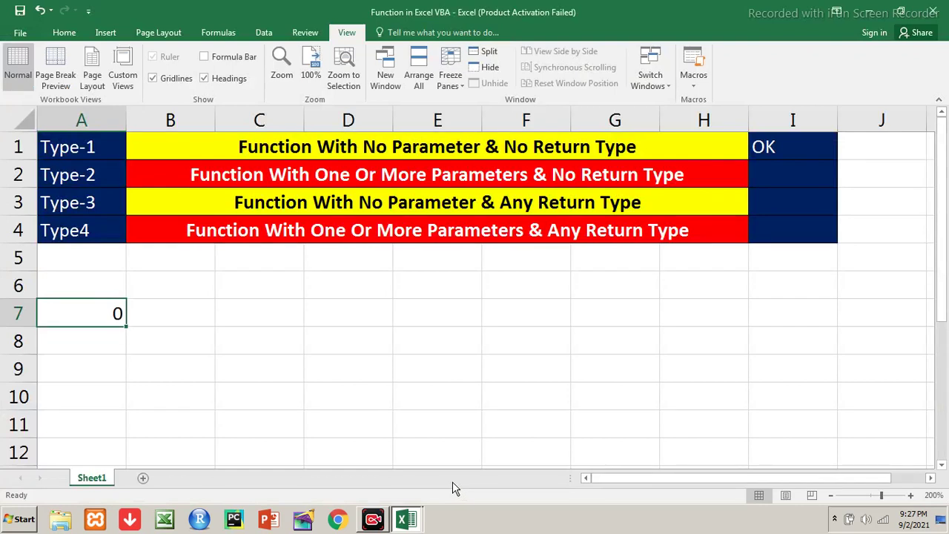
key("Right")
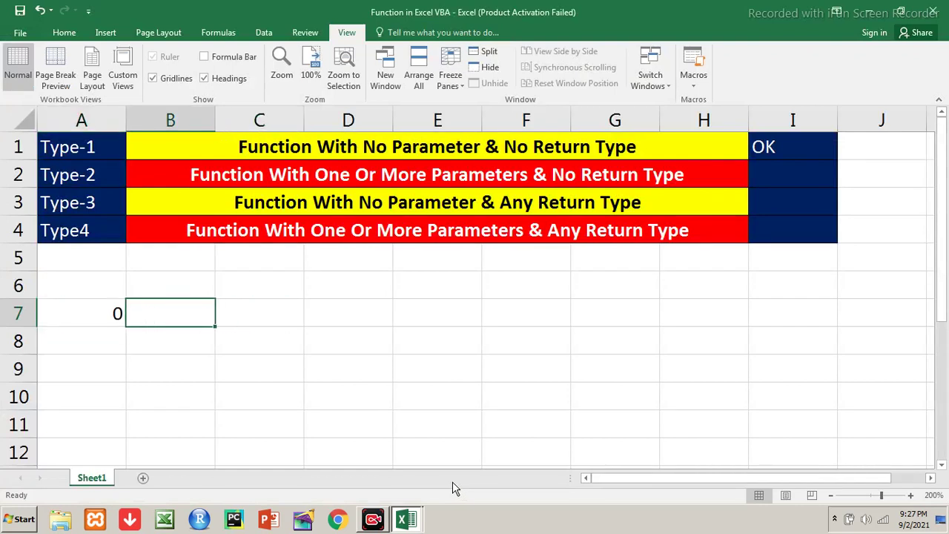
Enter =mydisp("Hello") in B7 and dismiss the Hello message boxes.
type("=")
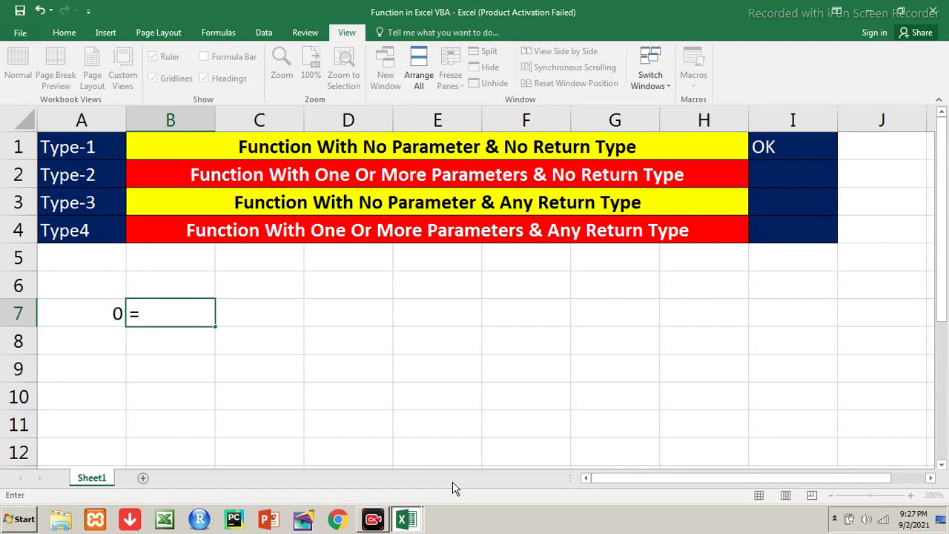
key("alt+Tab")
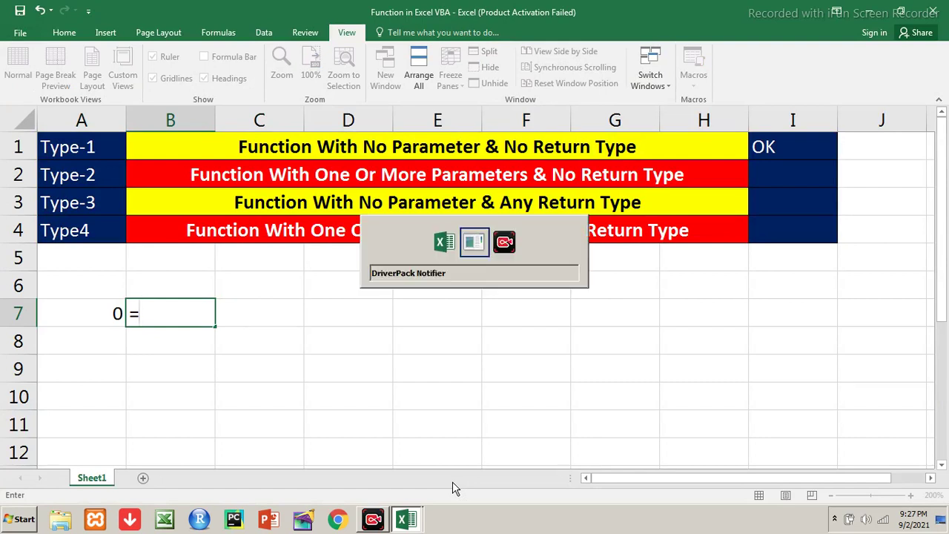
key("alt+Tab")
key("alt+Tab")
key("alt+Tab")
key("alt+Tab")
key("alt+shift+Tab")
key("alt+shift+Tab")
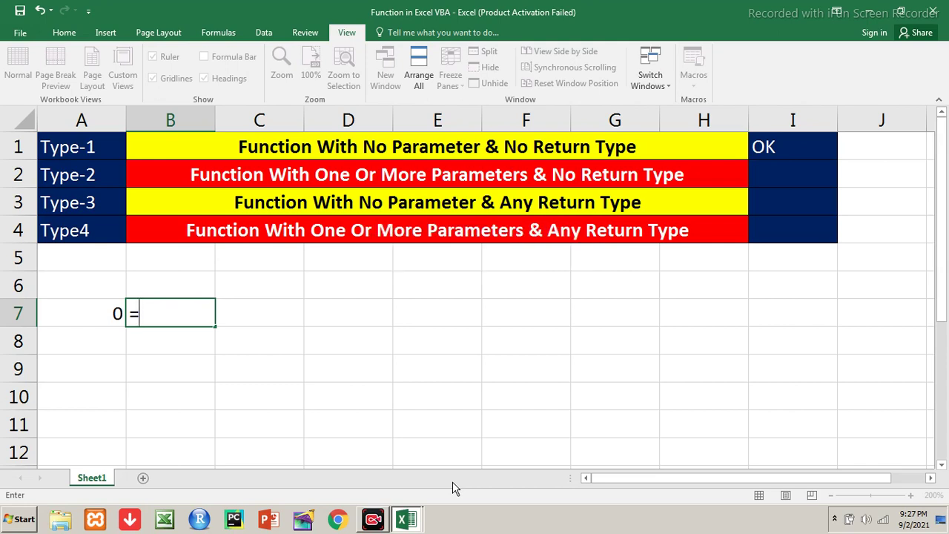
type("mydisp(")
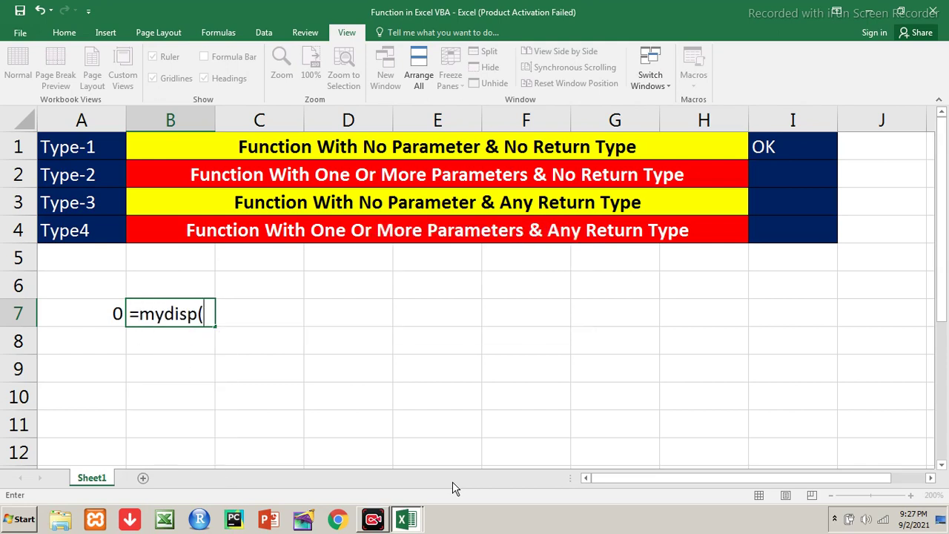
type("\"Hello\")")
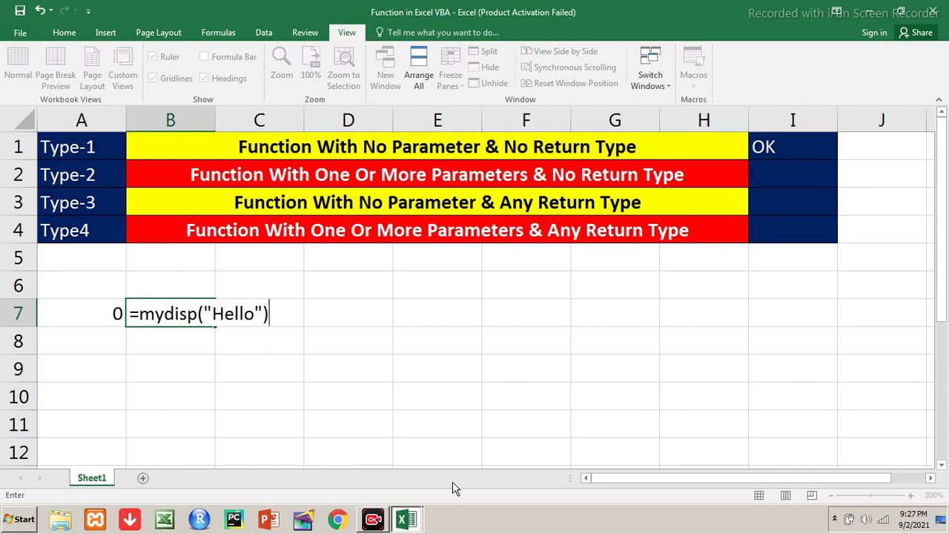
key("Return")
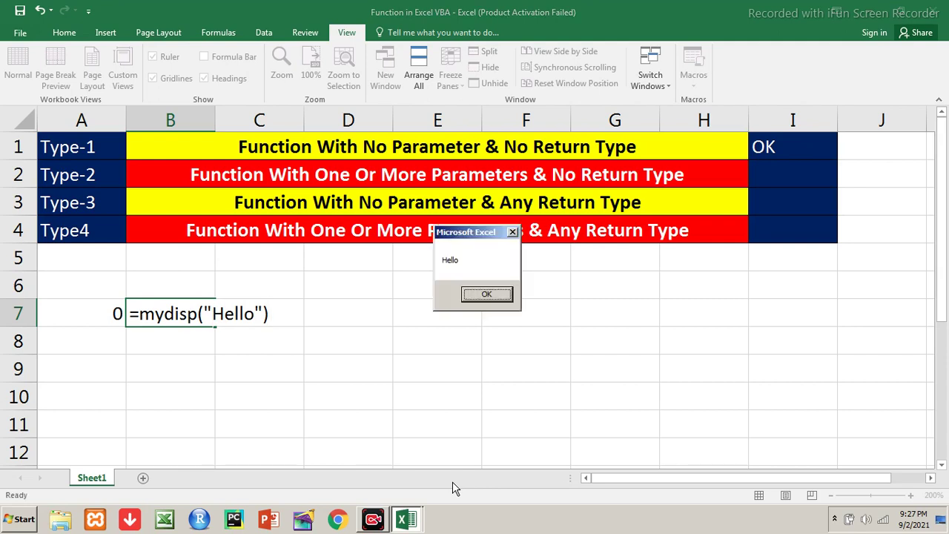
key("Return")
key("Return")
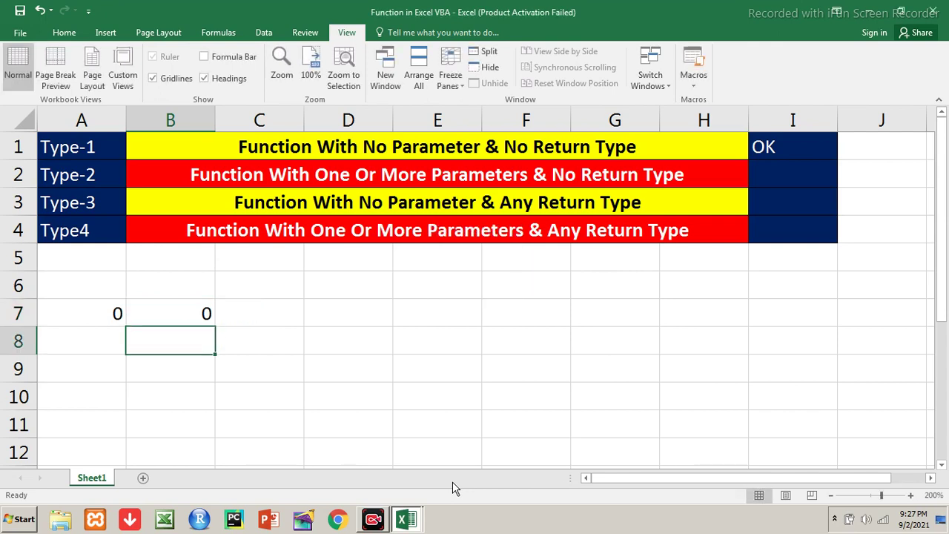
key("Up")
key("Up")
key("Up")
key("Up")
key("Up")
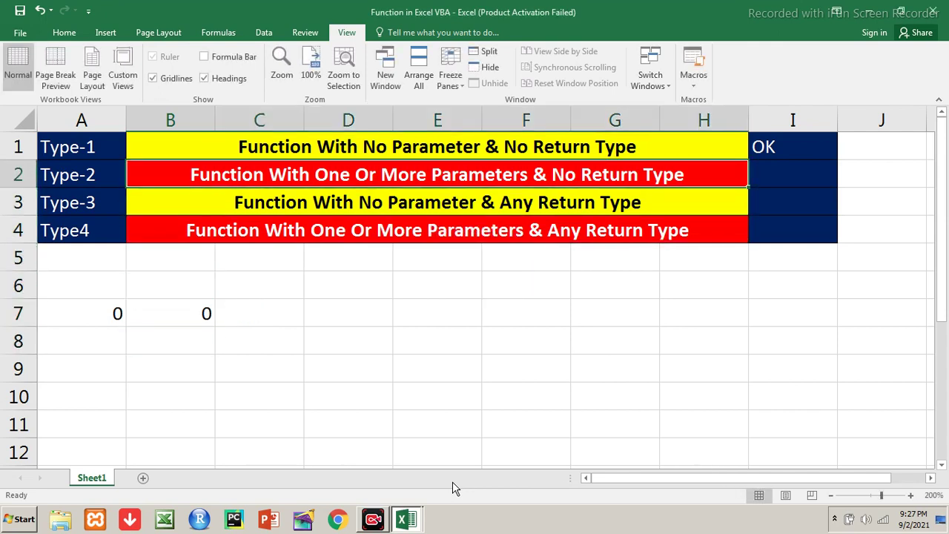
Mark Type-2 OK in I2, clear the test cells A7:B7, and switch to VBA.
key("Right")
type("OK")
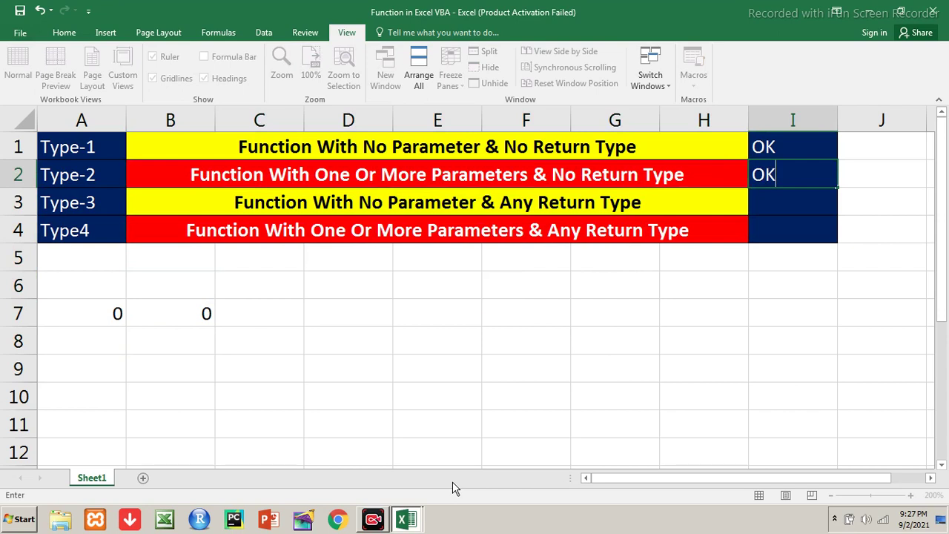
key("Return")
key("Down")
key("Left")
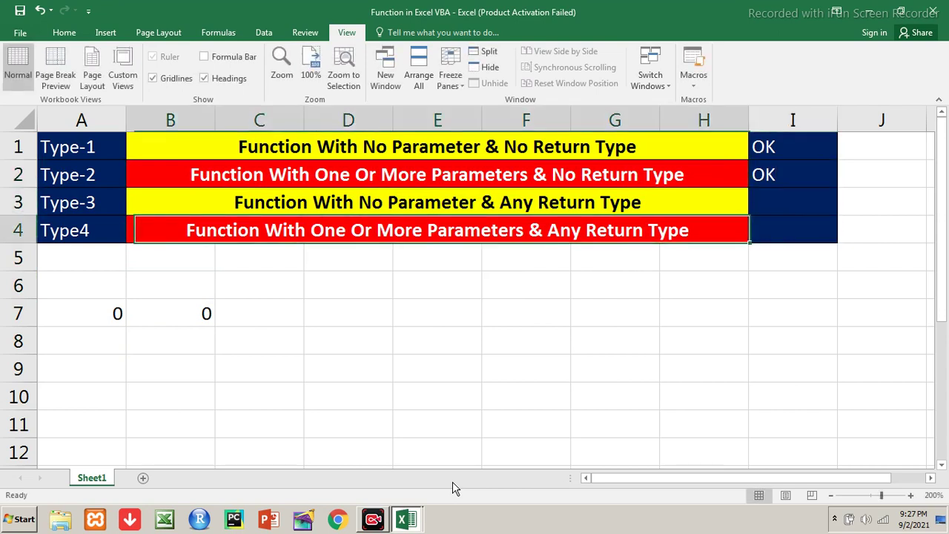
key("Left")
key("Down")
key("Down")
key("Down")
key("shift+Right")
key("Delete")
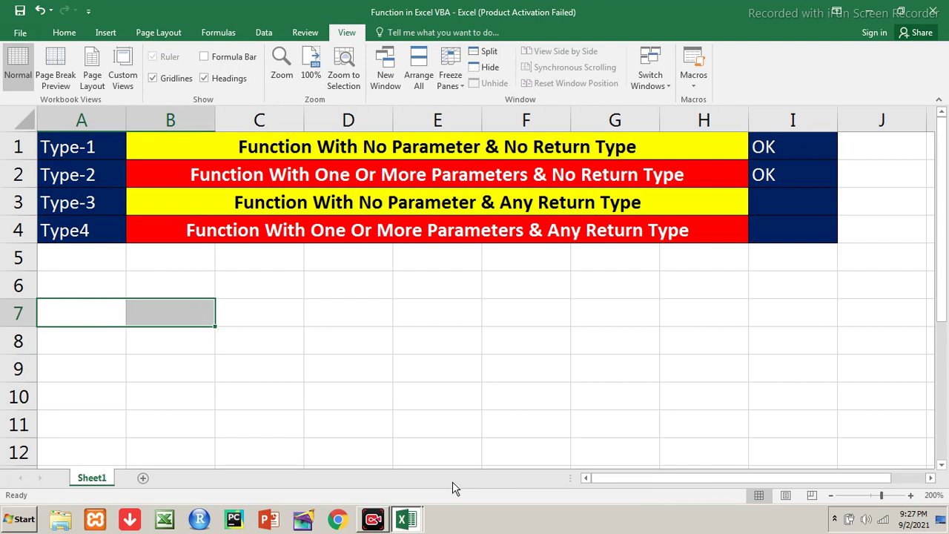
key("alt+Tab")
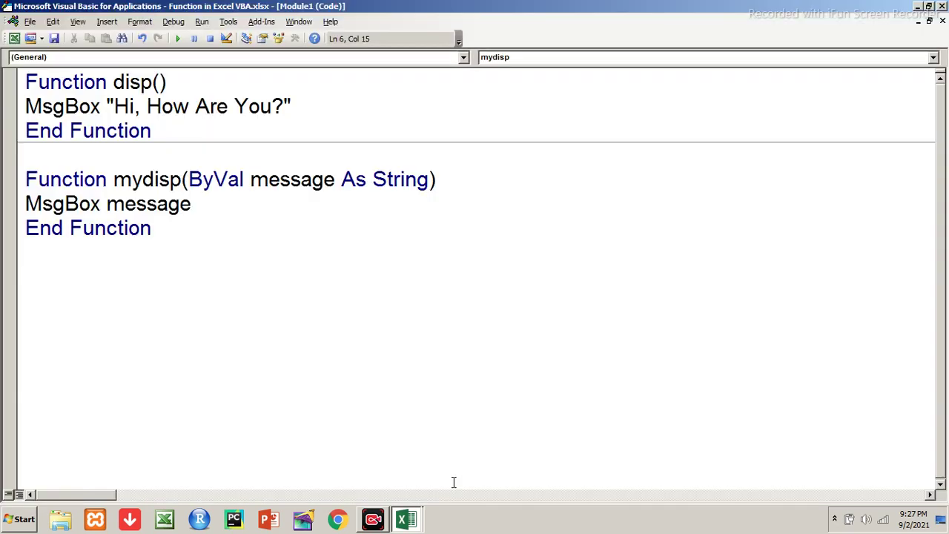
Add Function big(ByVal a As Integer, ByVal b As Integer) below mydisp.
key("Down")
key("Down")
key("Down")
key("Return")
key("Return")
type("function big(")
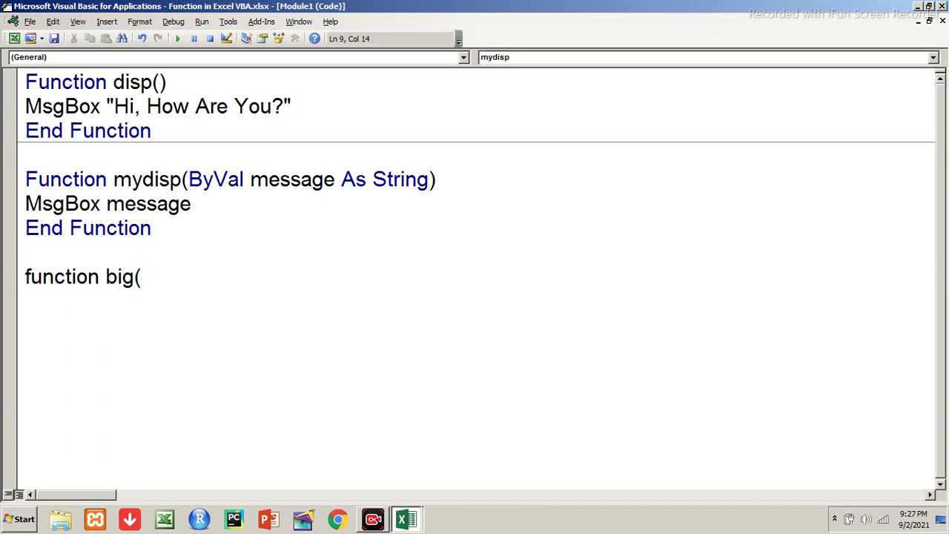
type("byval as")
key("BackSpace")
type("as ")
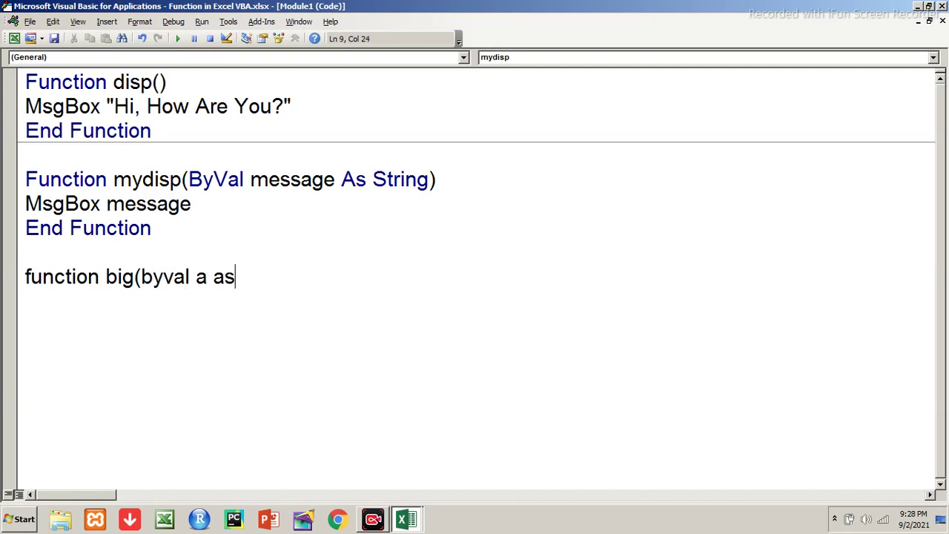
type("inte,byval b as ")
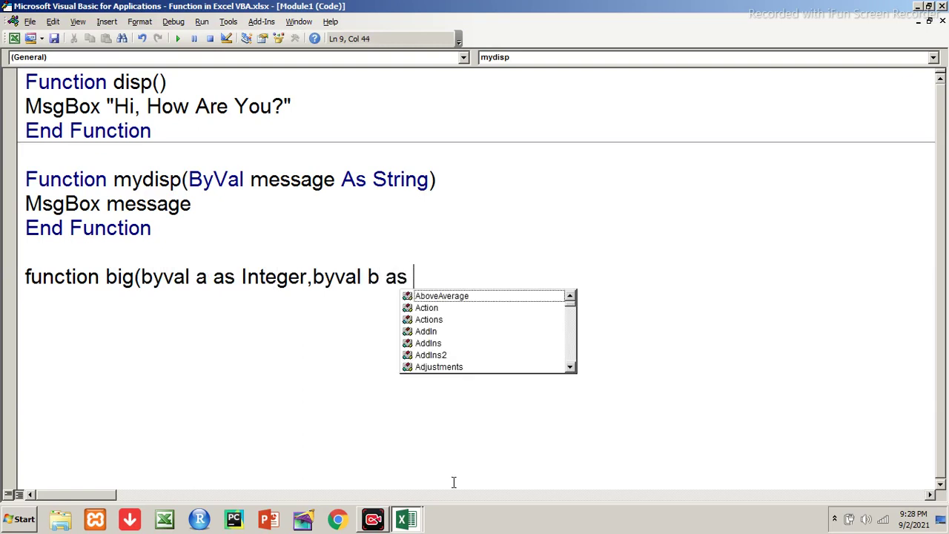
type("inte)")
key("Return")
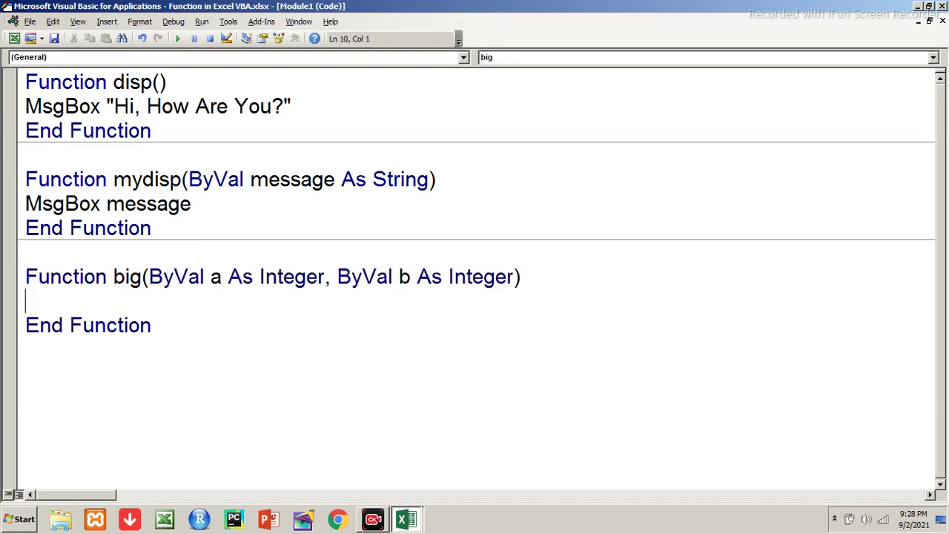
Highlight the name big and parameters a and b in the header, then return to the body.
key("Up")
key("Right")
key("Right")
key("Right")
key("Right")
key("Right")
key("Right")
key("shift+Right")
key("shift+Right")
key("shift+Right")
key("Right")
key("Right")
key("Right")
key("Right")
key("Right")
key("Right")
key("shift+Right")
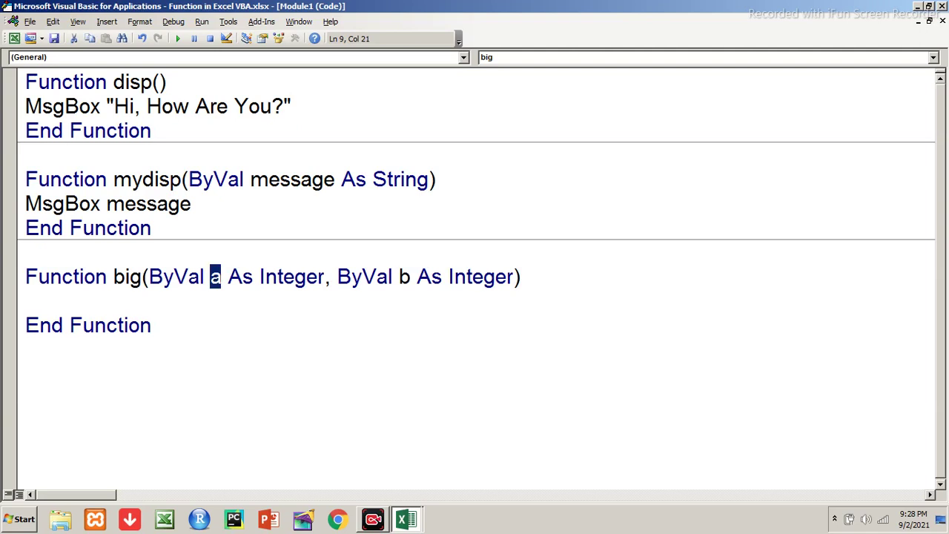
key("Right")
key("Right")
key("Right")
key("Right")
key("Right")
key("Right")
key("Right")
key("Right")
key("Right")
key("Right")
key("shift+Right")
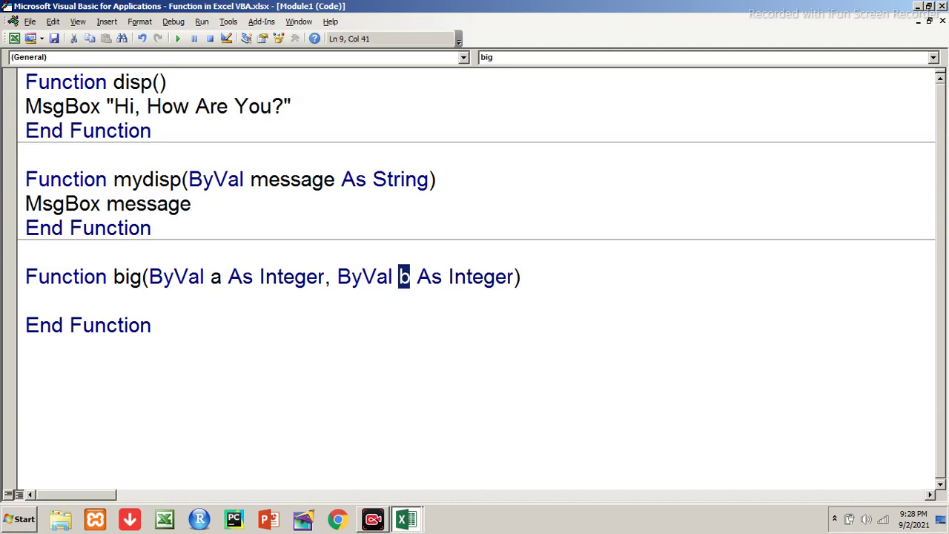
key("Down")
key("Down")
key("Up")
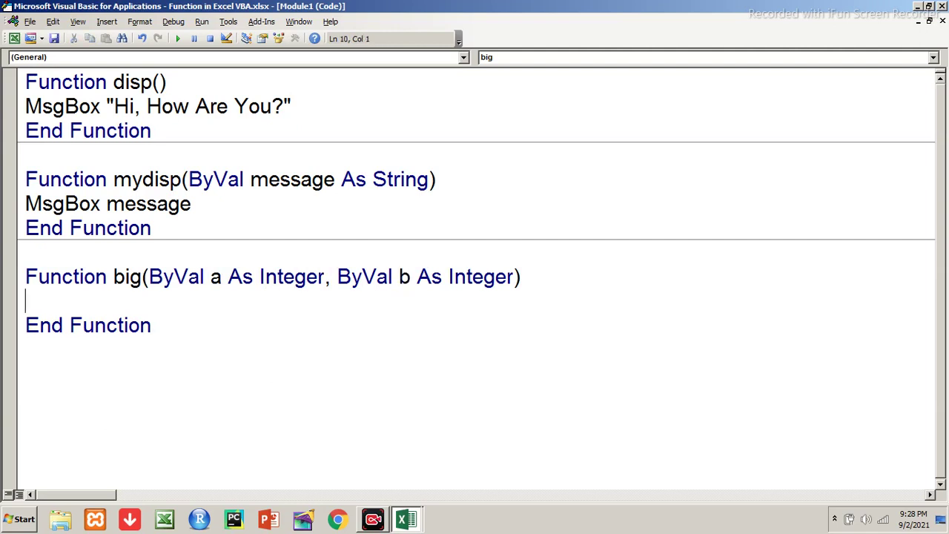
Declare Dim res As Integer and set res to a if a > b, else to b.
type("dim res as integer")
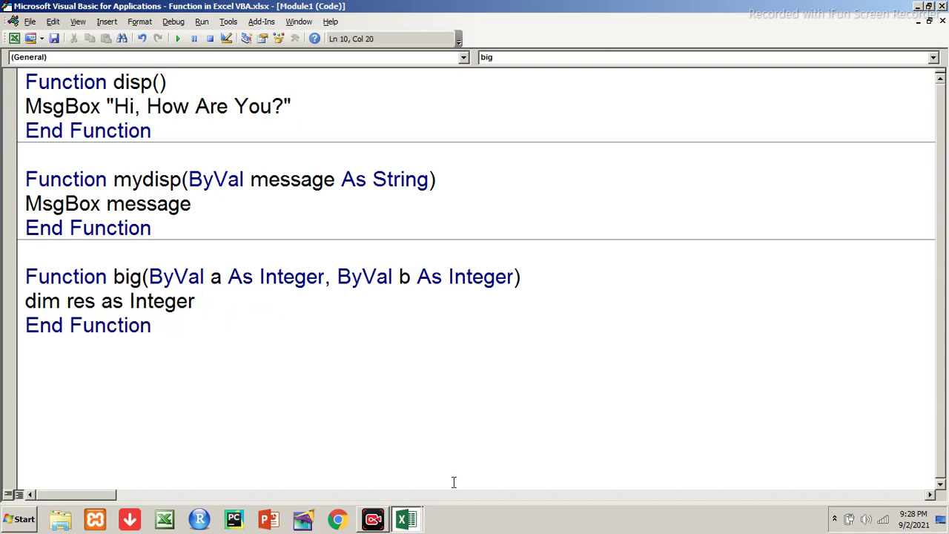
key("Return")
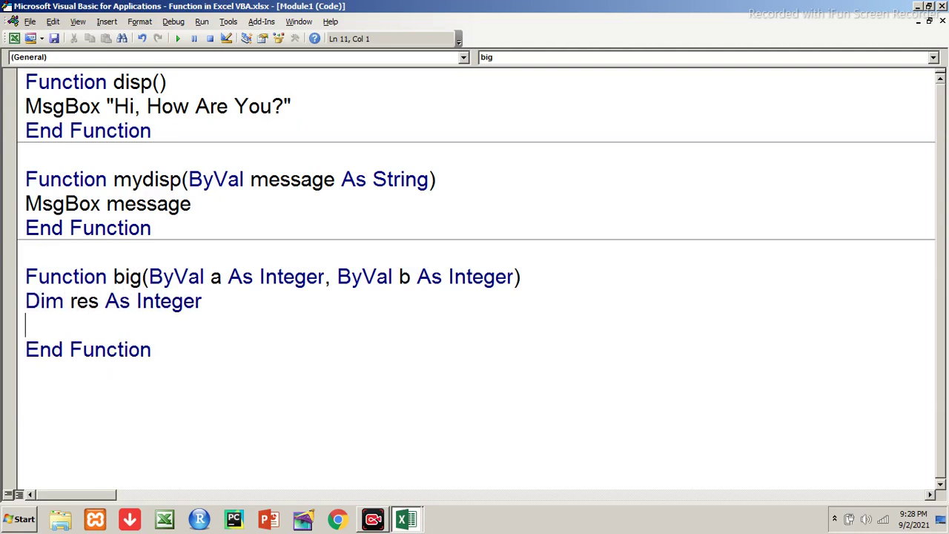
type("if ")
type("a>b then")
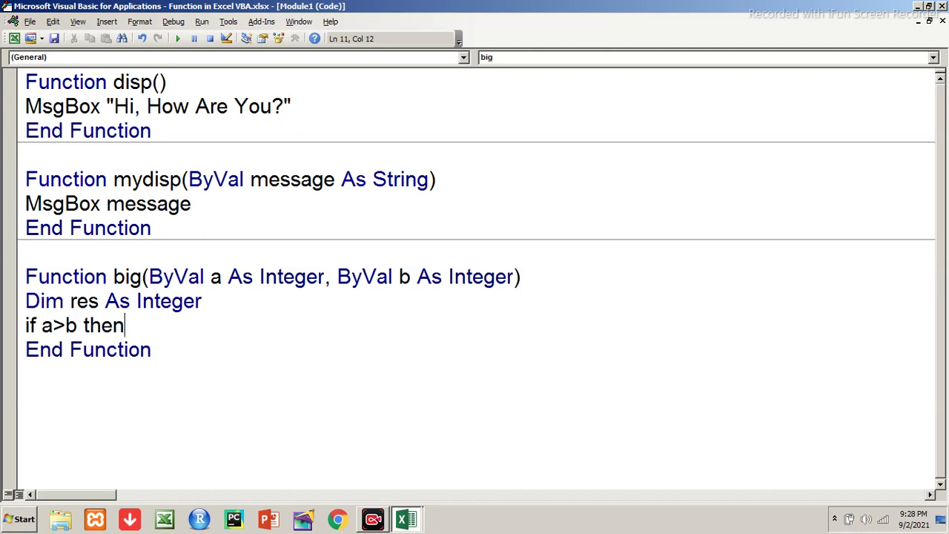
key("Return")
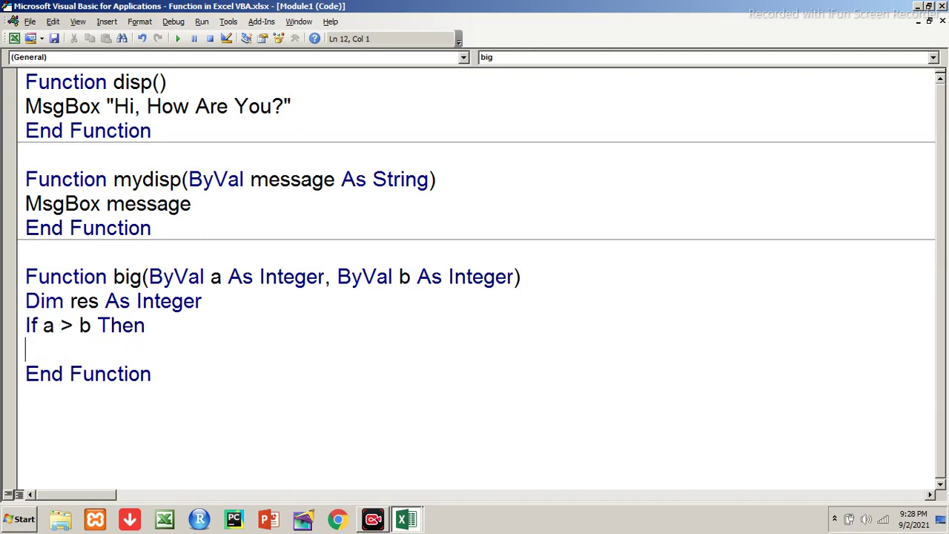
type("res=a")
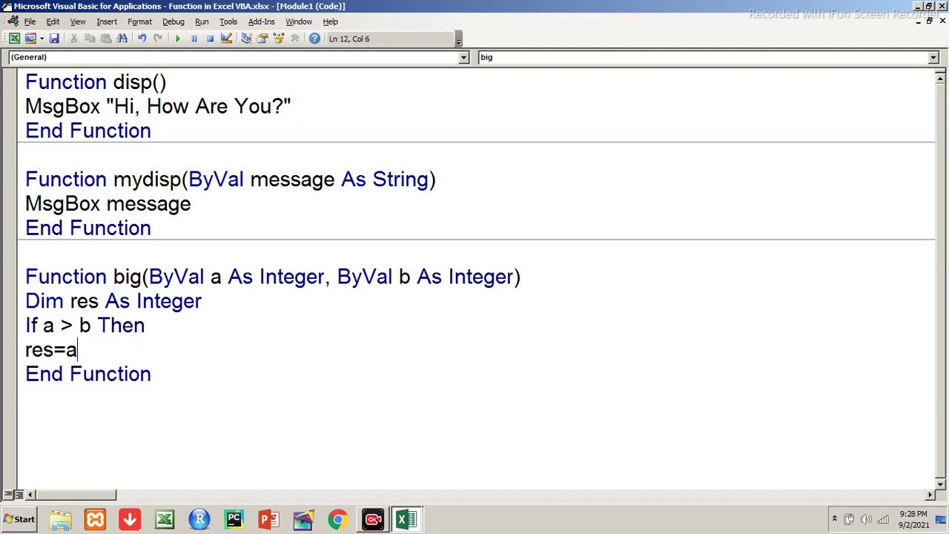
key("Return")
type("else")
key("Return")
type("res=b")
key("Return")
type("end if")
key("Return")
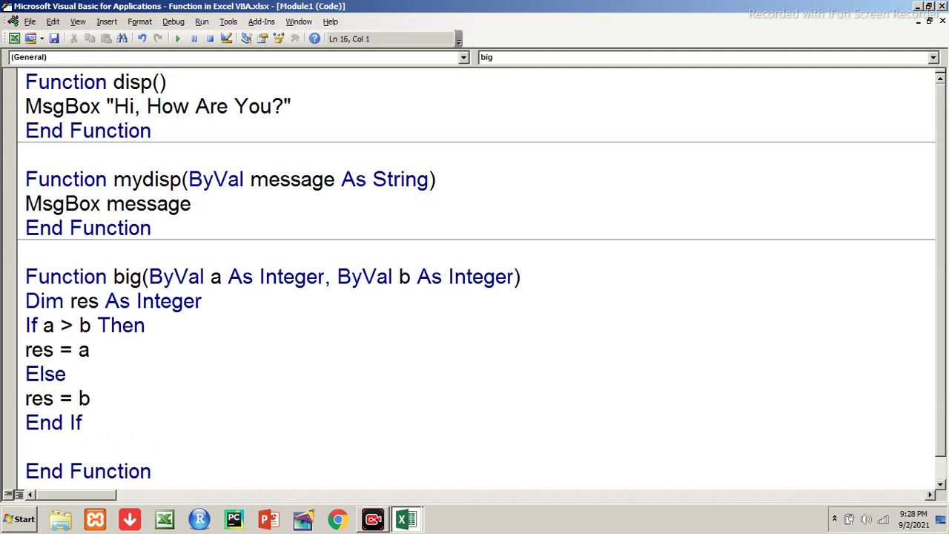
Add MsgBox "Biggest Integer is " + Str(res) at the end of big.
type("msgbox \"")
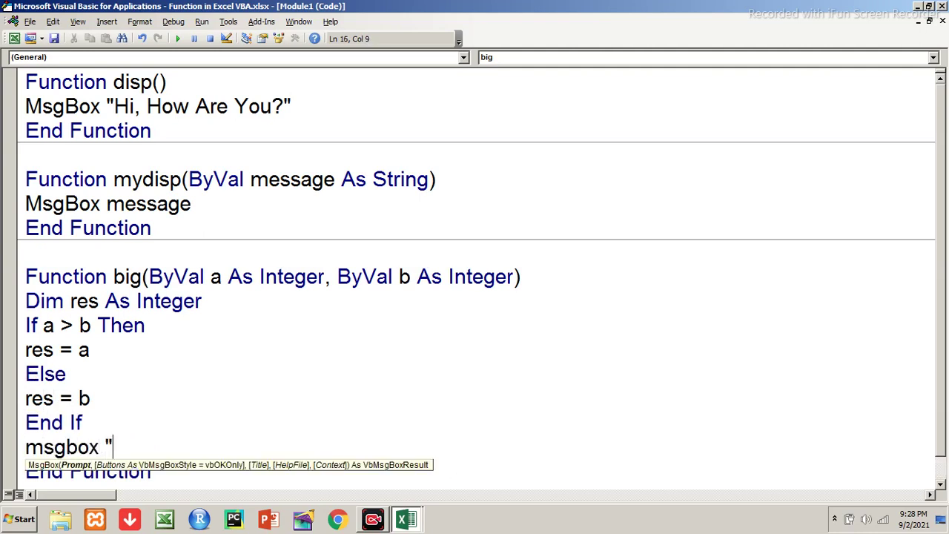
type("Biggest Integer ios")
key("BackSpace")
key("BackSpace")
type("s \"+str(res)")
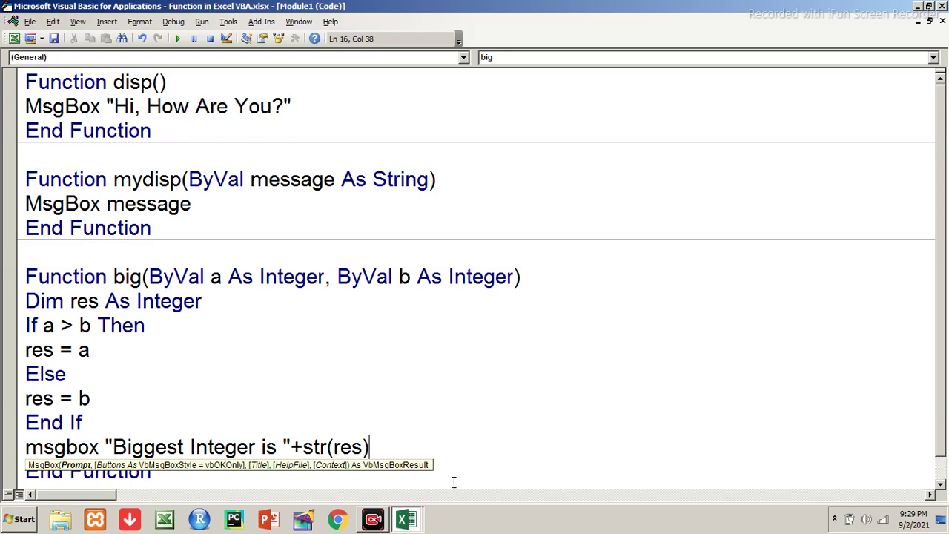
key("Down")
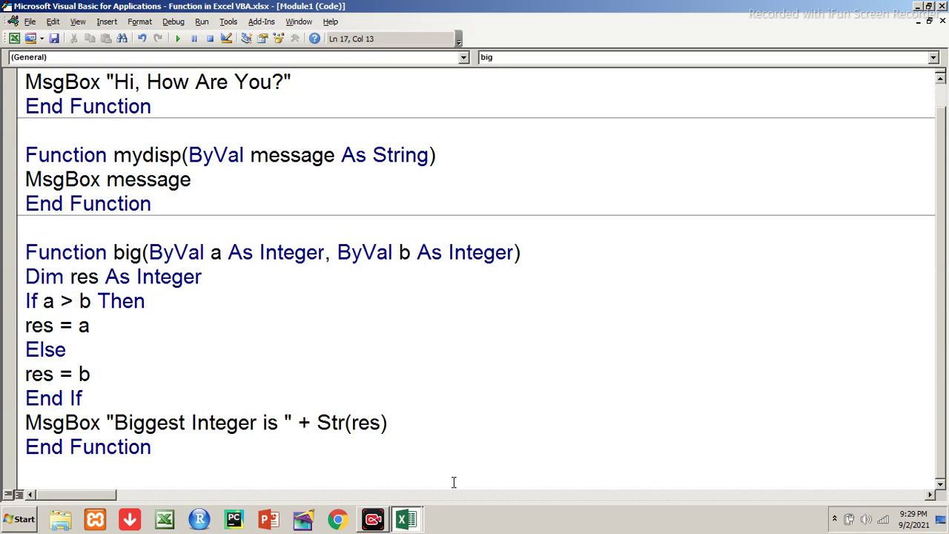
key("Up")
key("Up")
key("Up")
key("Up")
key("Up")
key("Up")
key("Right")
key("Right")
key("Right")
Enter =big(10,23) in A7 and dismiss the 'Biggest Integer is 23' message.
key("alt+Tab")
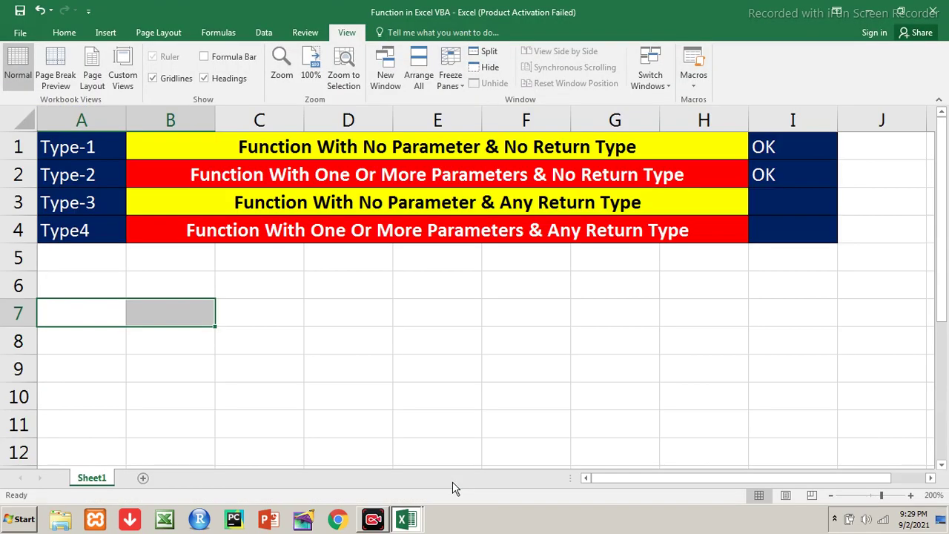
type("=big(10")
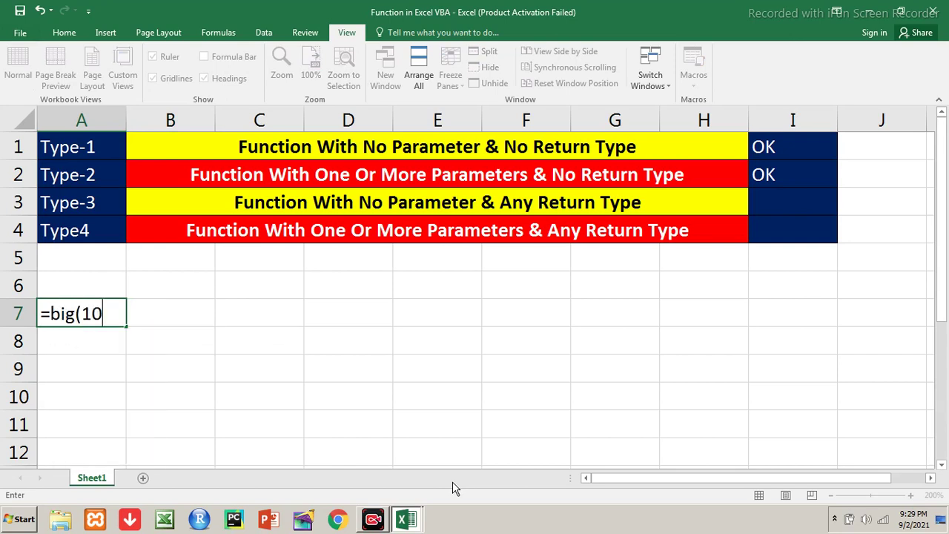
type(",23)")
key("Return")
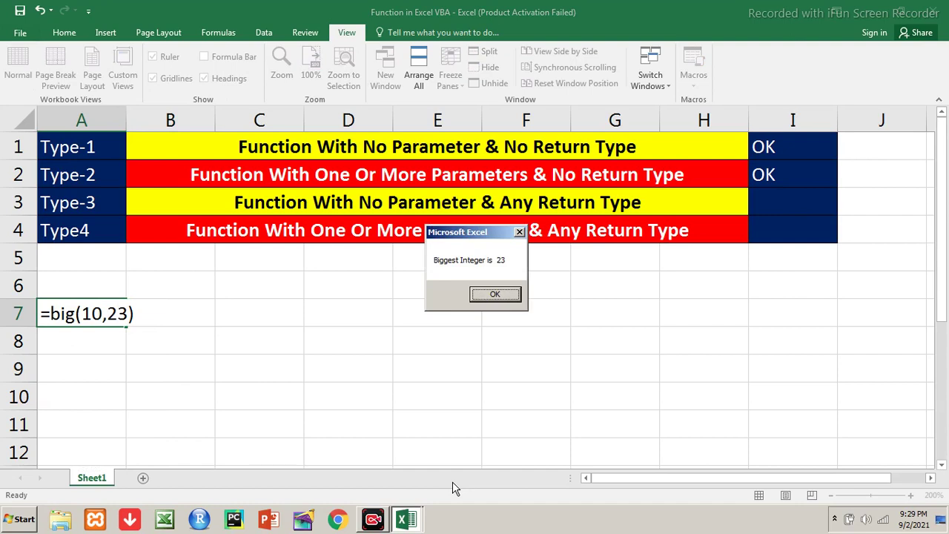
key("Return")
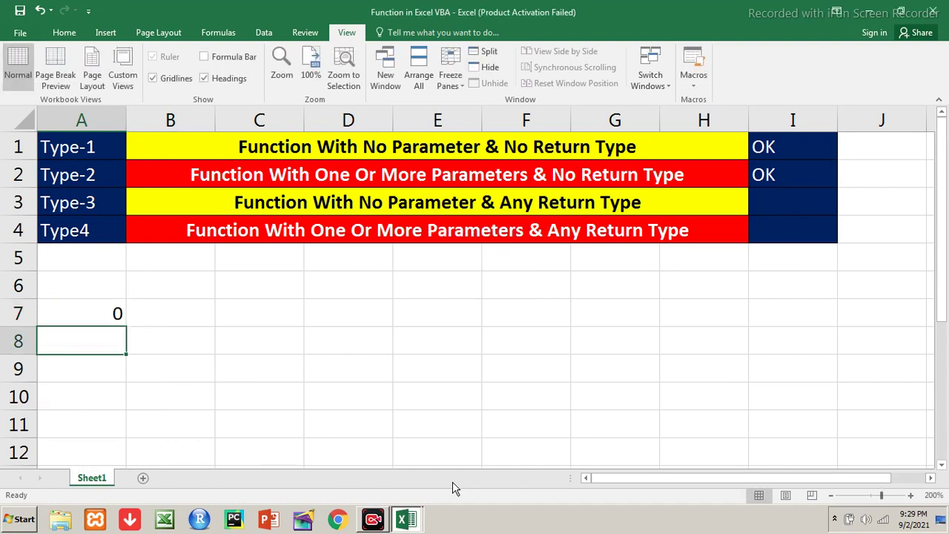
key("Up")
Enter 34 in D7 and 45 in E7, then begin a =big( formula in A9.
key("Right")
key("Right")
key("Right")
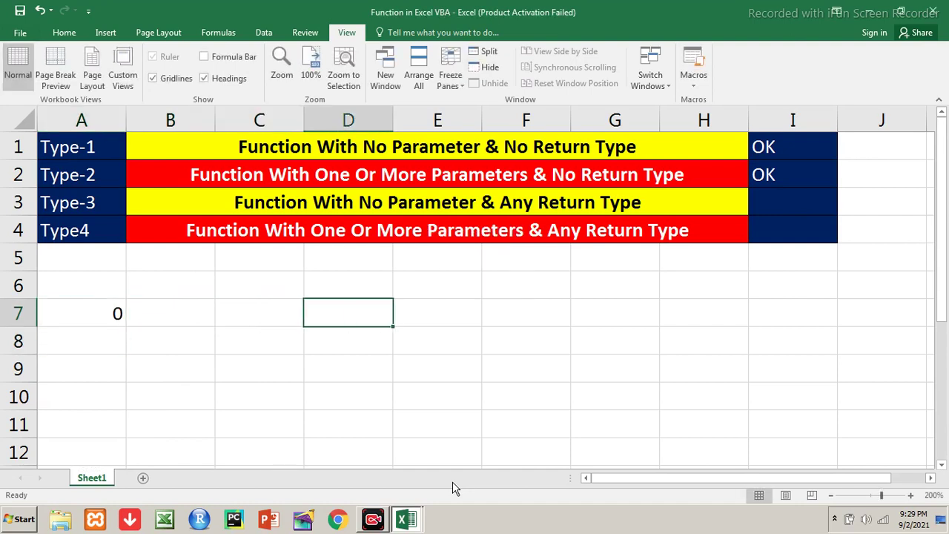
type("34")
key("Return")
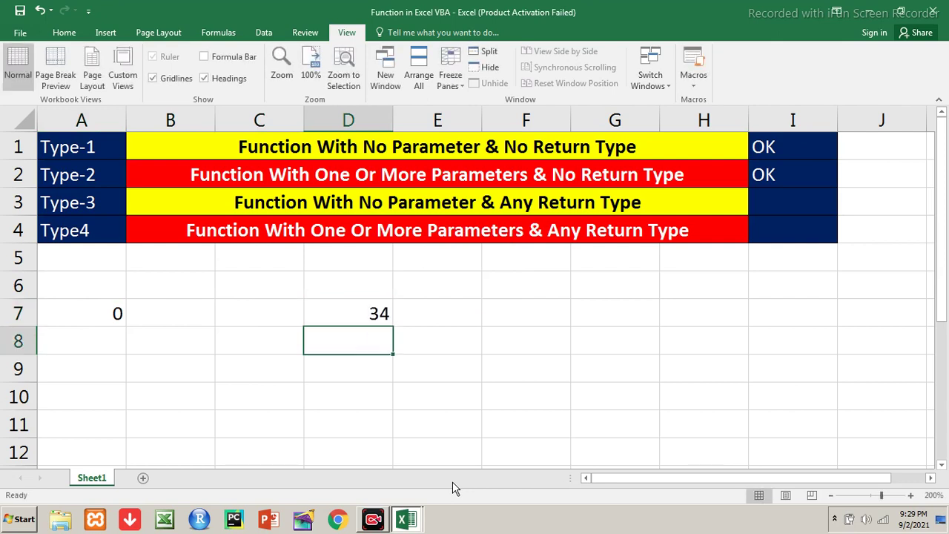
key("Up")
key("Right")
type("45")
key("Return")
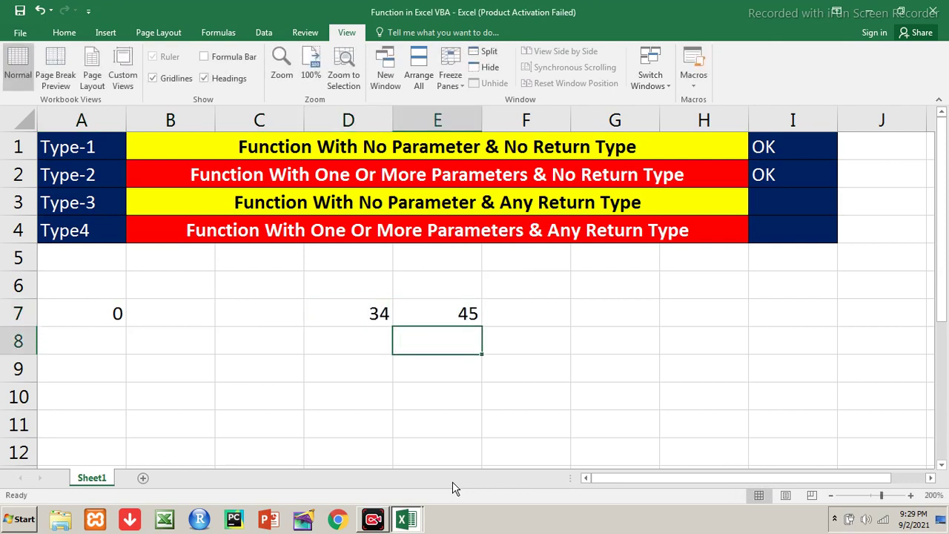
key("Left")
key("Left")
key("Down")
key("Left")
key("Left")
type("=")
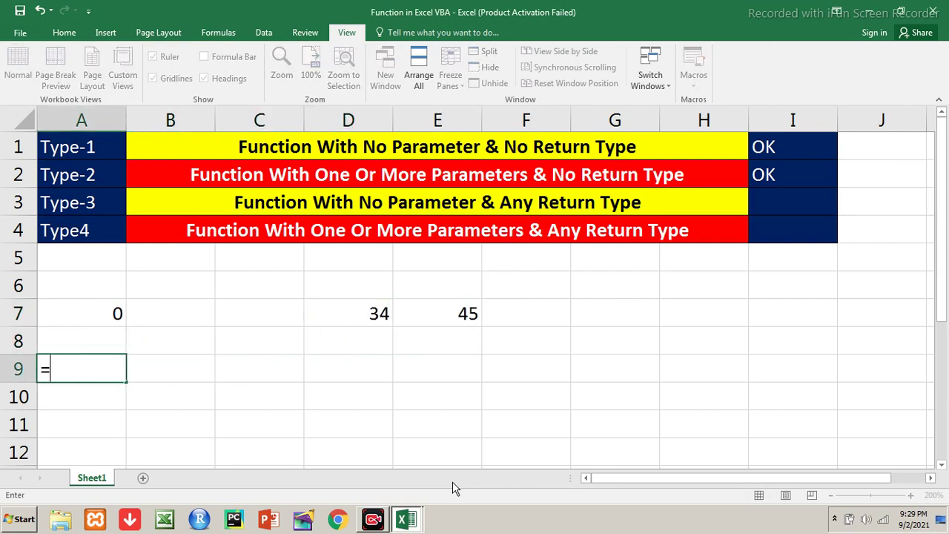
type("big(")
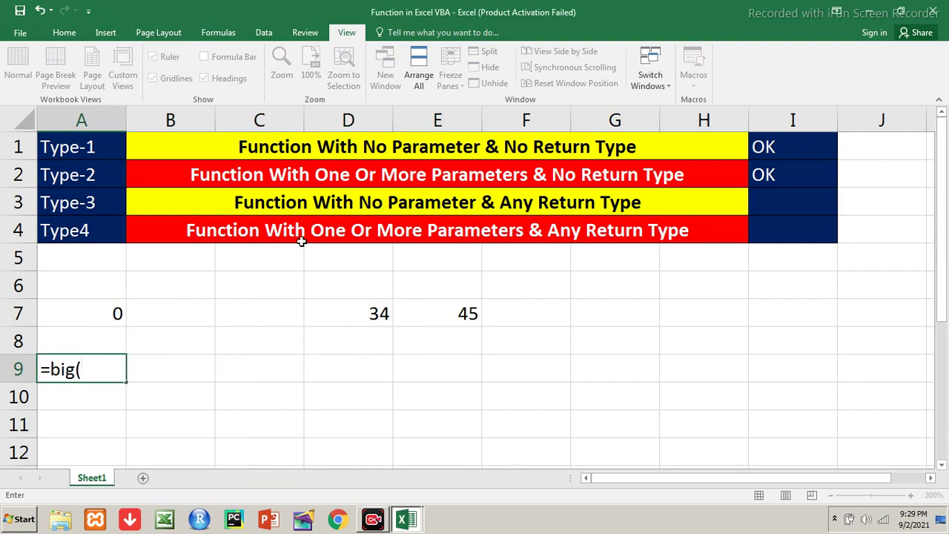
Enter =big(D7,E7) in A9 and dismiss the biggest-integer message.
left_click(333, 314)
type(",")
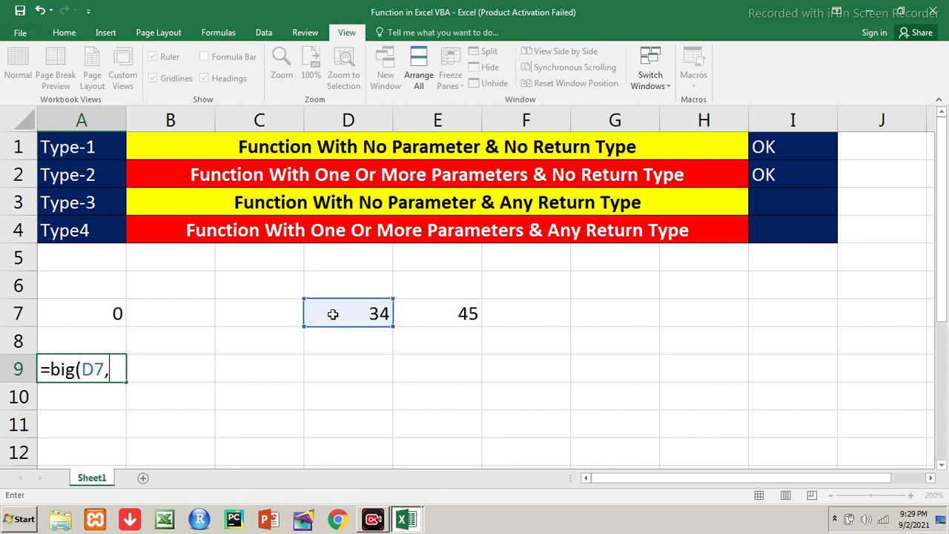
left_click(420, 317)
type(")")
key("Return")
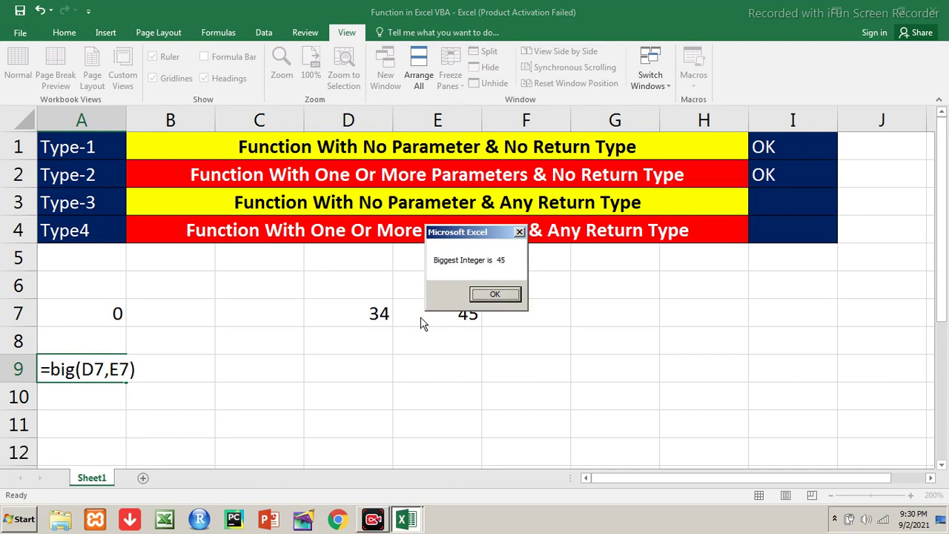
key("Return")
Change the inputs in D7 and E7 to 200 and 235.
key("Up")
key("Up")
key("Up")
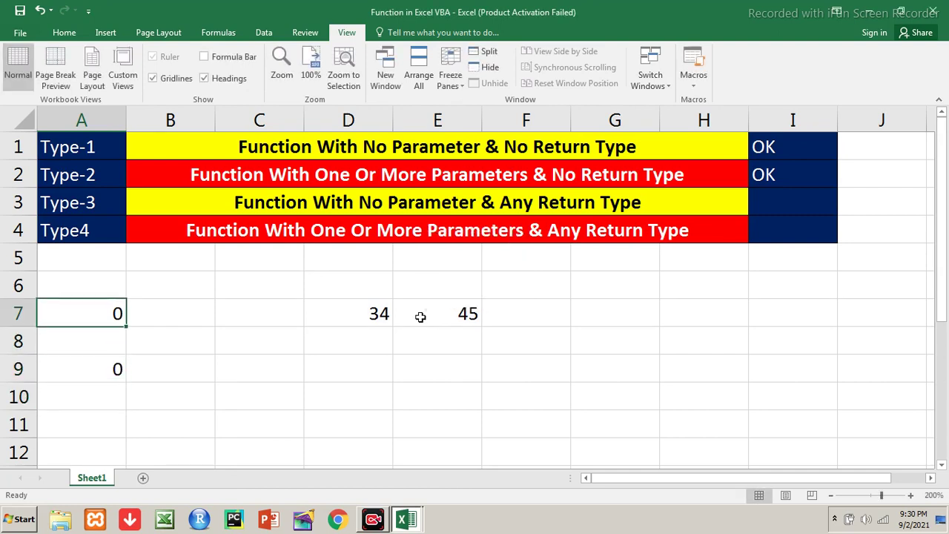
key("Right")
key("Right")
key("Right")
type("2")
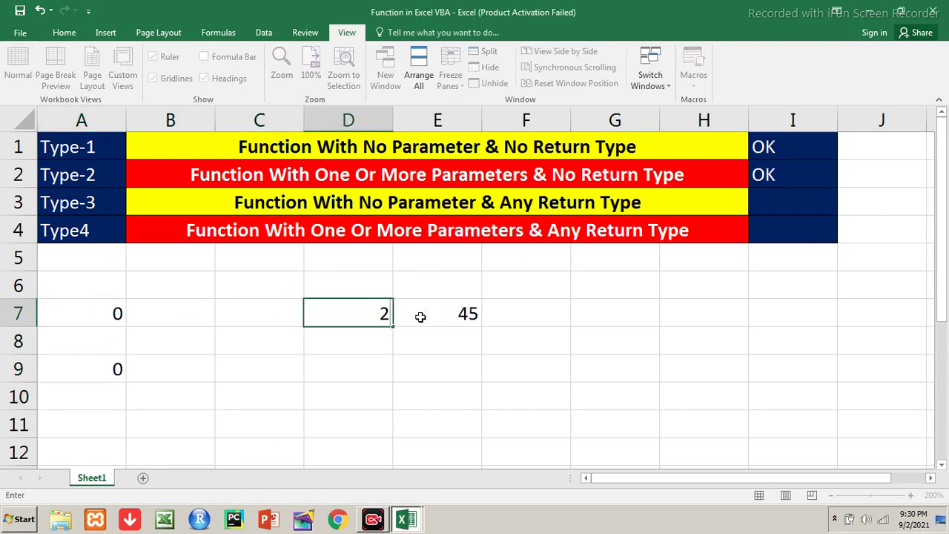
type("00")
key("Return")
key("Return")
left_click(421, 317)
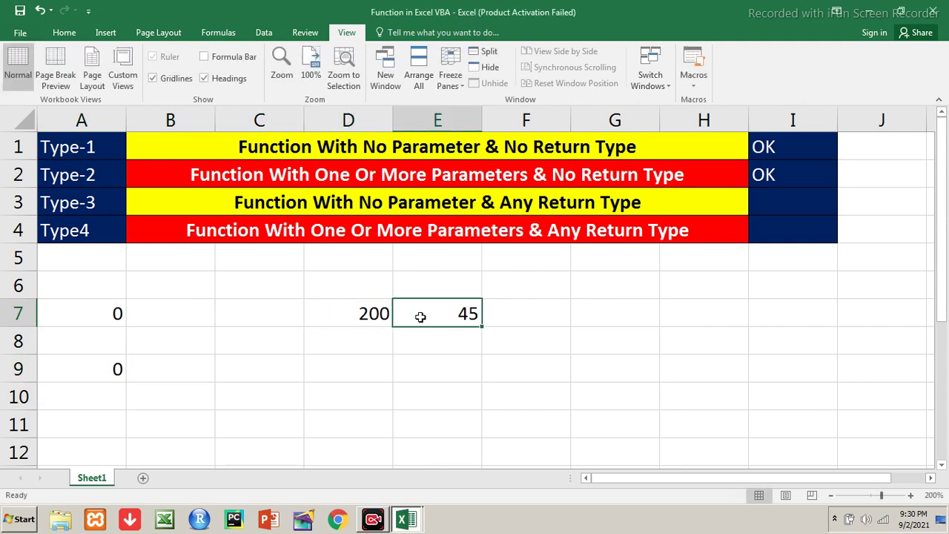
type("235")
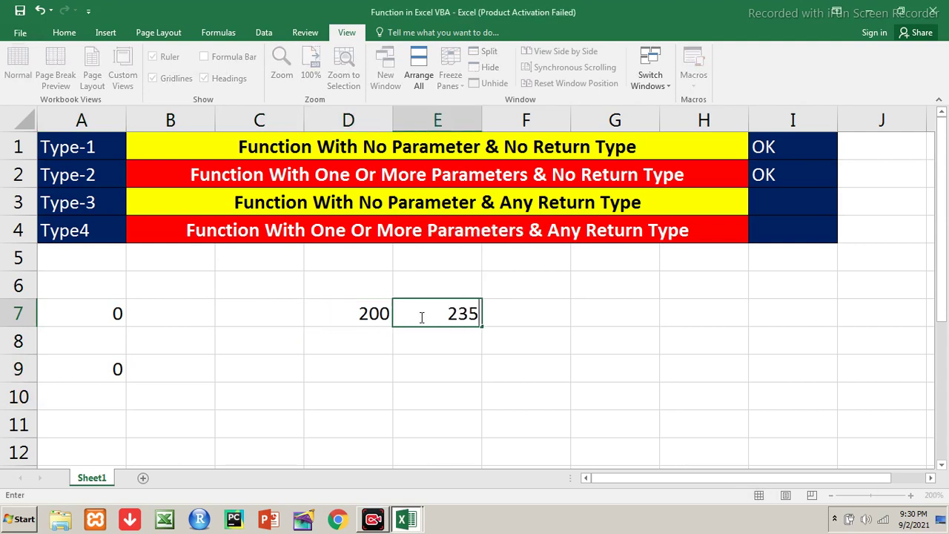
key("Return")
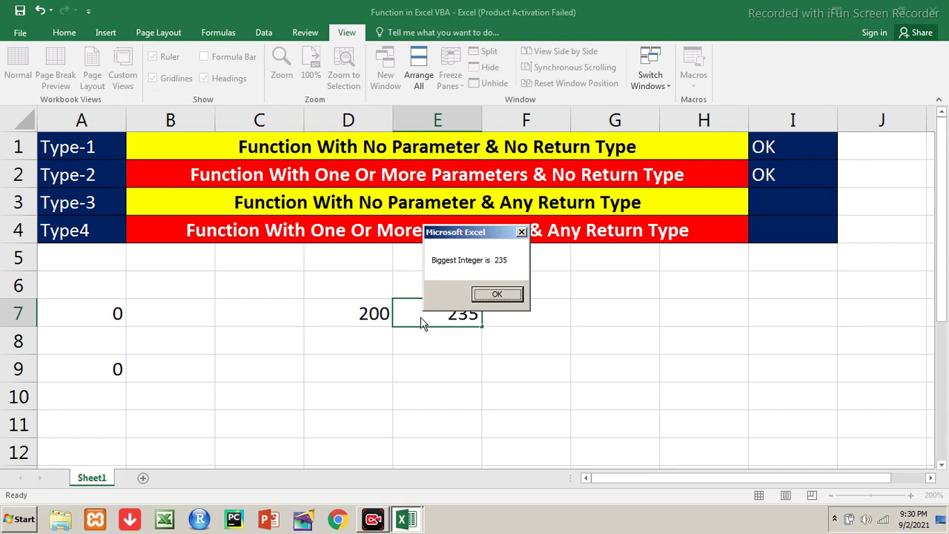
Recalculate the big formula in A9 with the new values and dismiss its message.
key("Return")
key("Left")
key("Left")
key("Left")
key("Left")
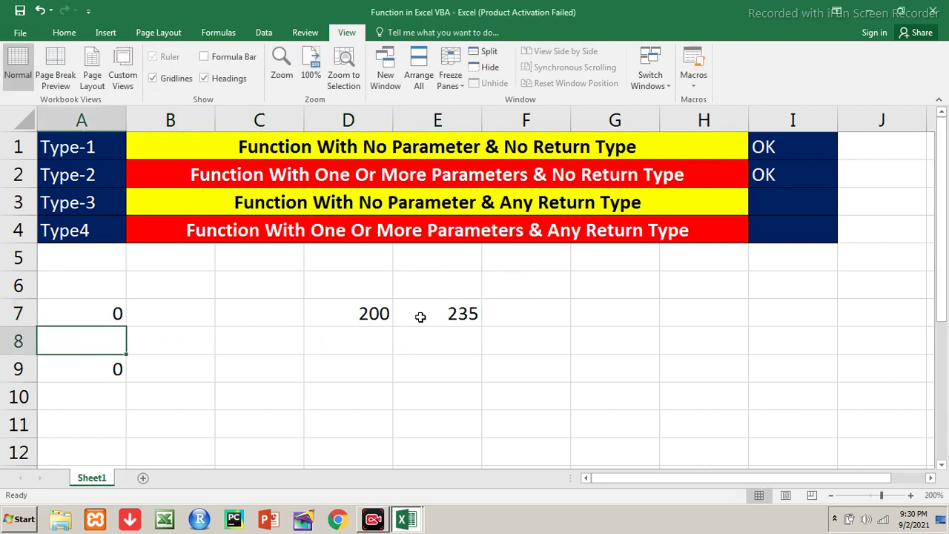
key("Down")
key("F2")
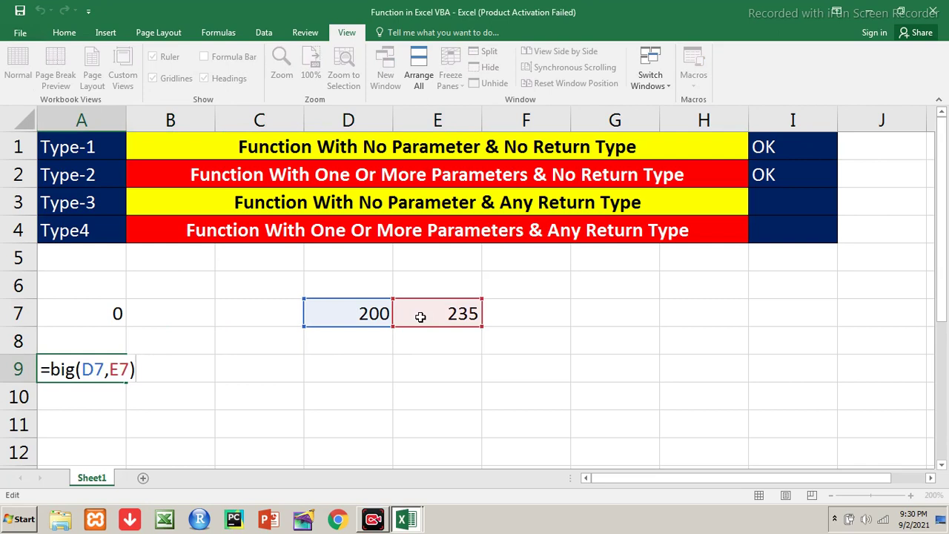
key("Return")
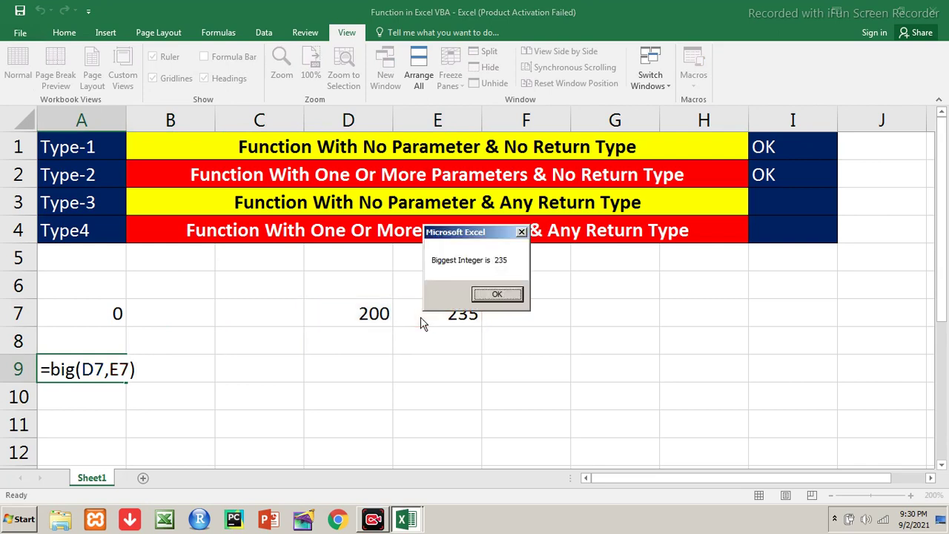
key("Return")
Review the Type-1 to Type-3 rows, then go to the blank line below big in the VBA editor.
key("Up")
key("Up")
key("Up")
key("Up")
key("Up")
key("Up")
key("Up")
key("Up")
key("Up")
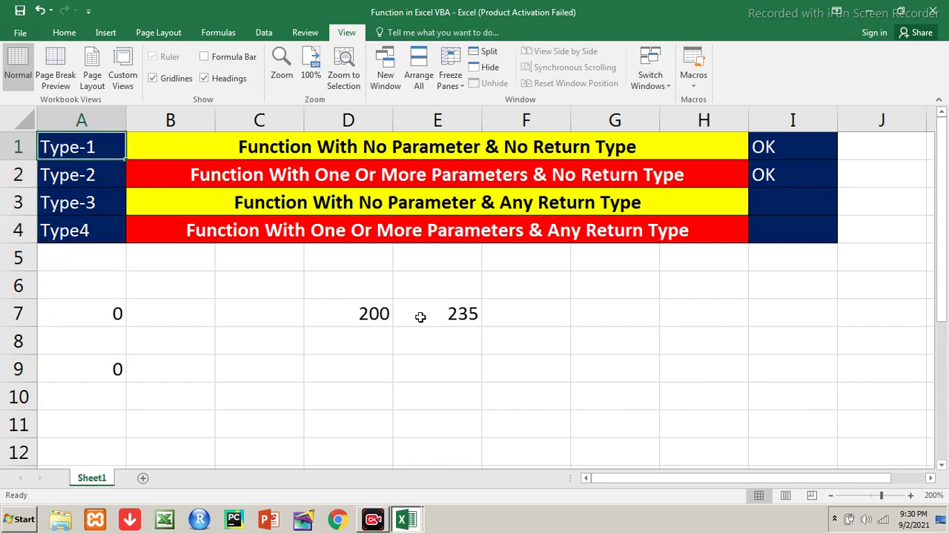
key("shift+Right")
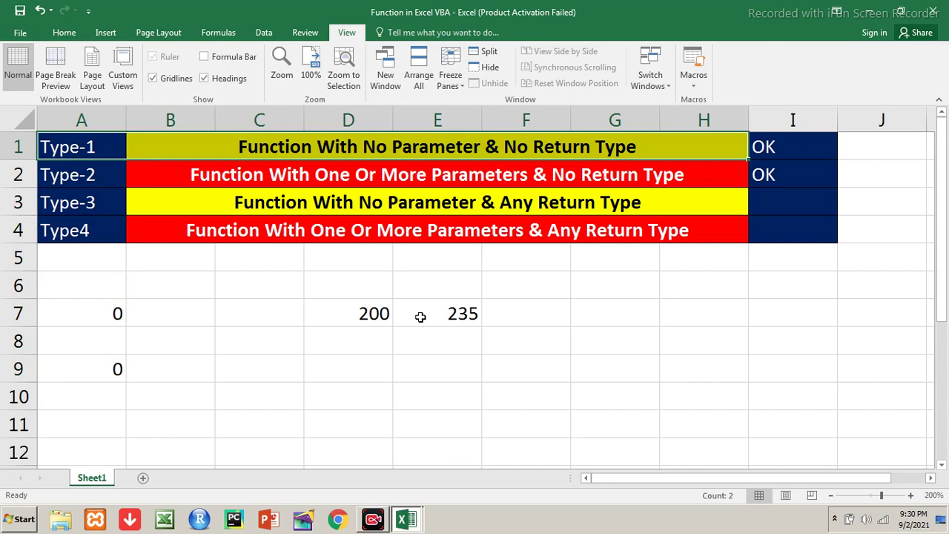
key("shift+Down")
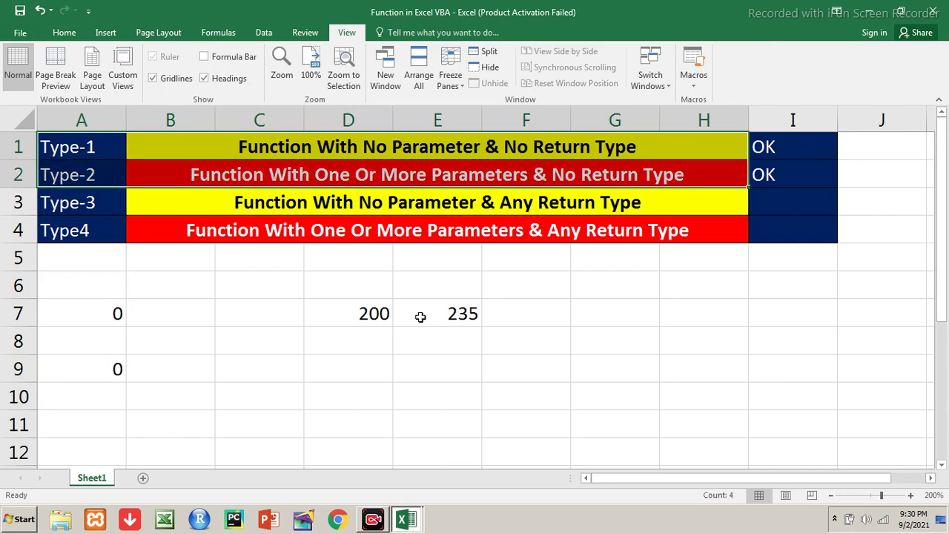
key("Down")
key("Down")
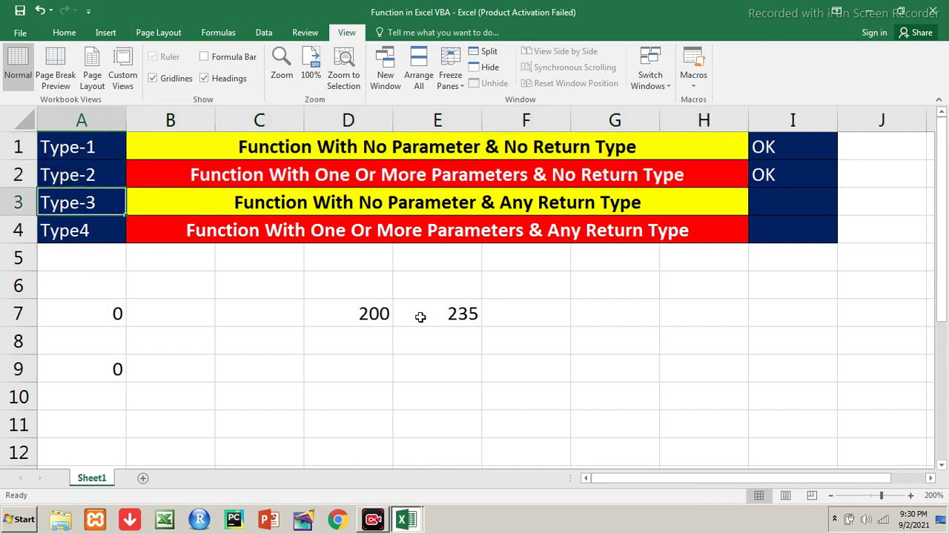
key("Right")
key("Right")
key("Left")
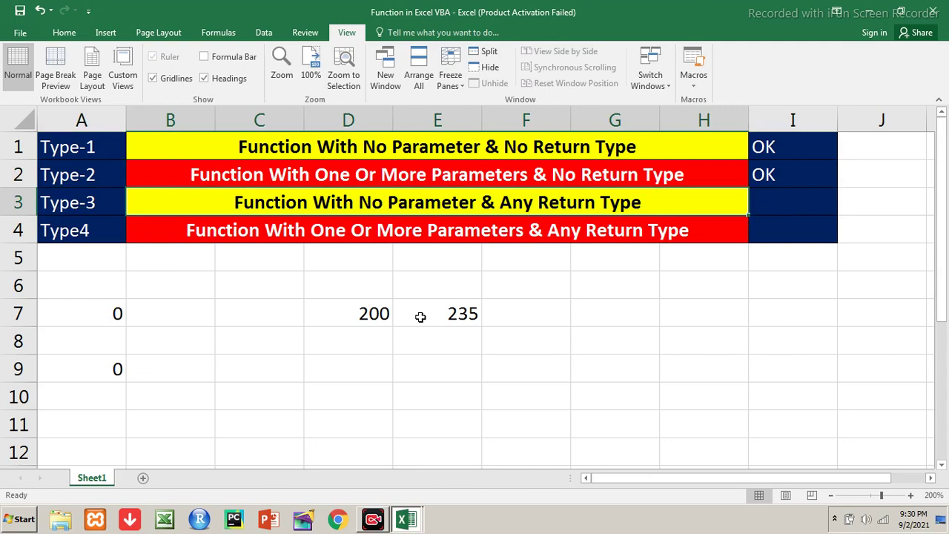
key("alt+Tab")
key("Down")
key("Down")
key("Down")
key("Down")
key("Down")
key("Down")
key("Down")
key("Down")
key("Down")
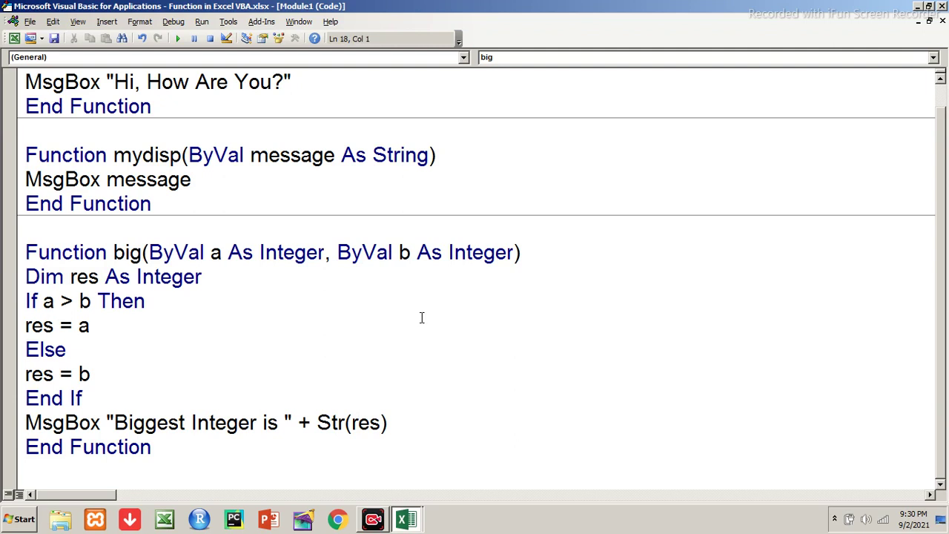
key("Down")
Declare Function take() As Integer with an Integer variable v.
type("F")
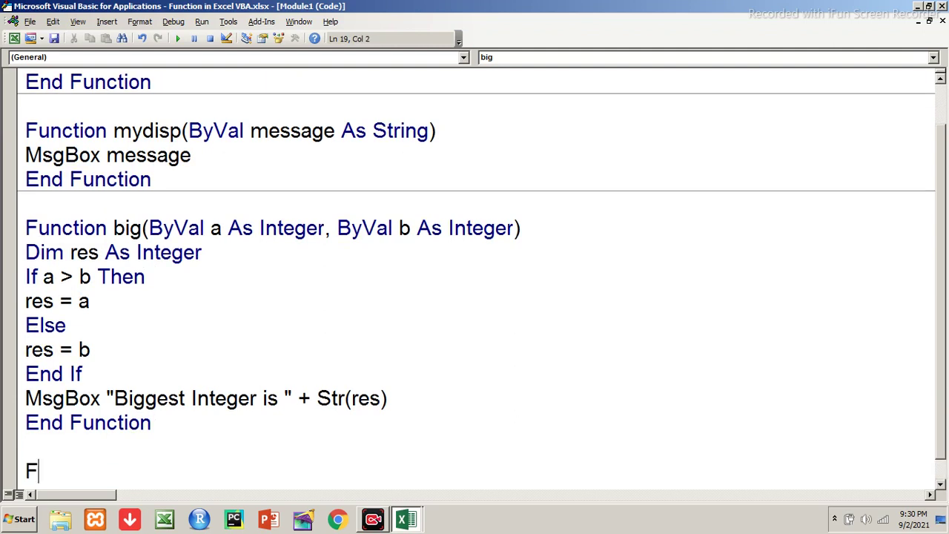
type("unction take()")
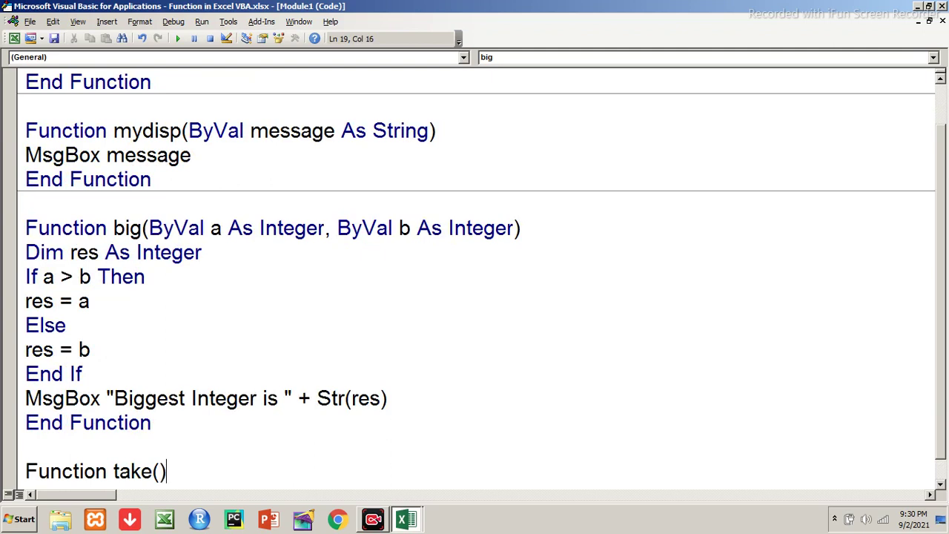
type(" as ")
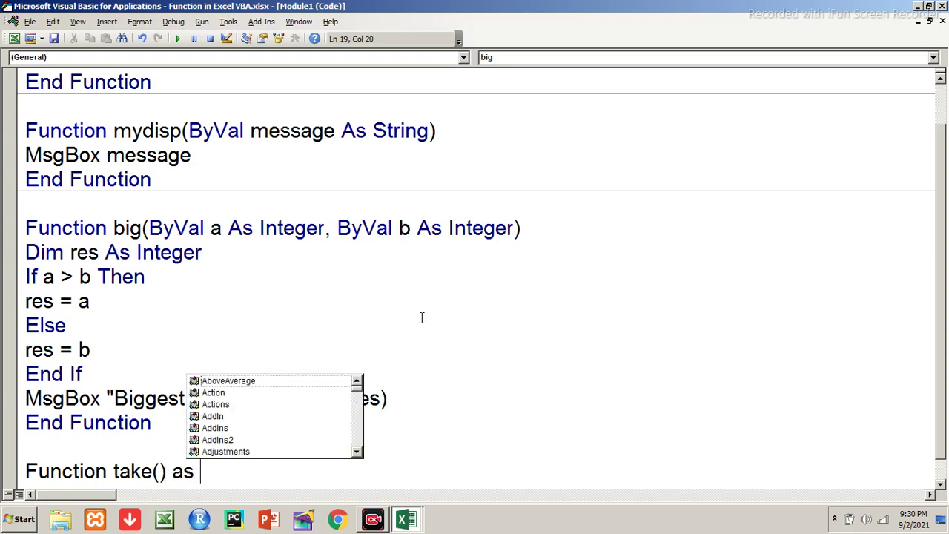
type("in")
key("Tab")
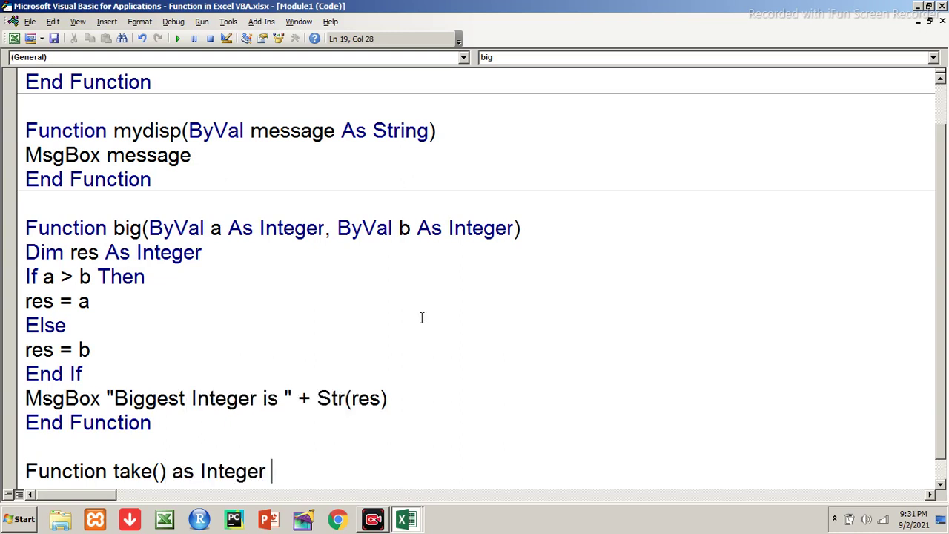
key("Return")
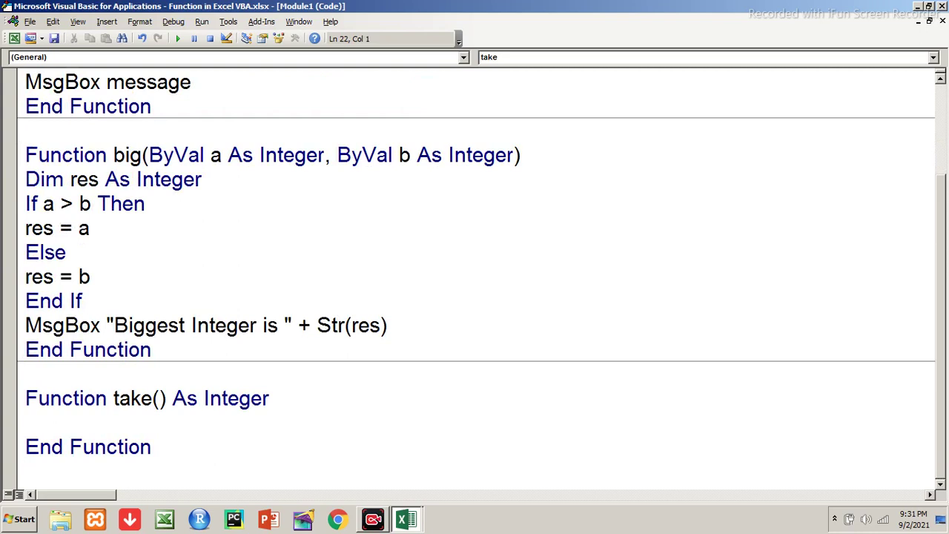
key("Up")
left_click(25, 422)
type("dim val")
key("BackSpace")
key("BackSpace")
type("as in")
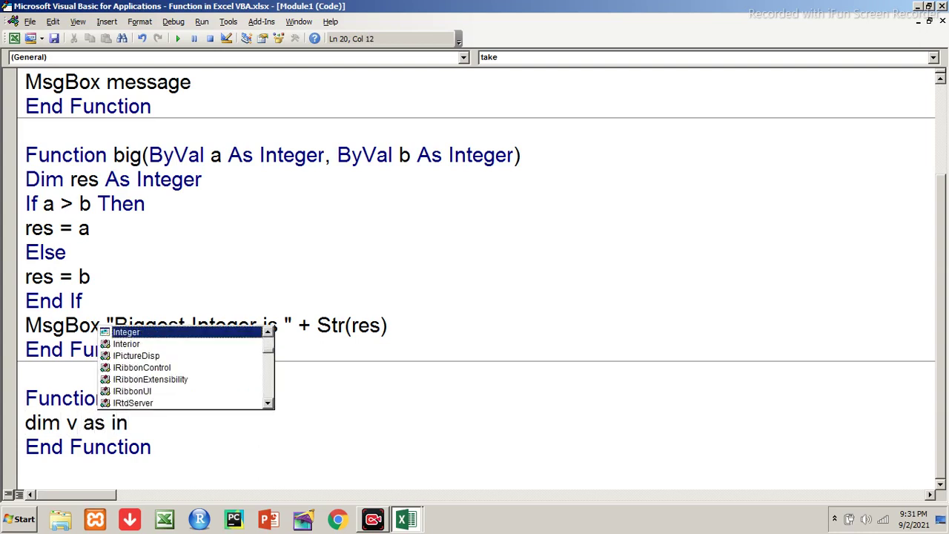
key("Return")
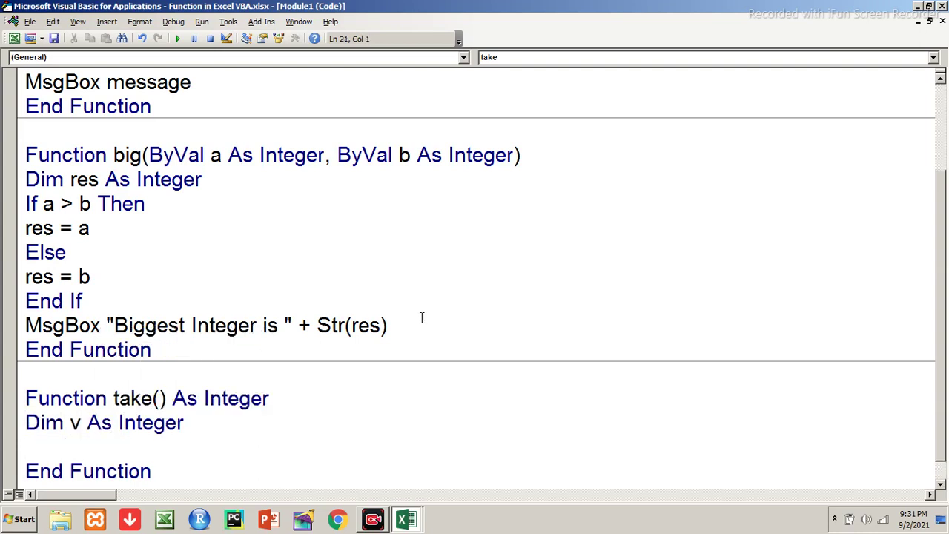
Add the line v = CInt(InputBox("Enter Any Integer")).
type("v=")
type("inputboc")
key("BackSpace")
key("BackSpace")
key("BackSpace")
key("BackSpace")
key("BackSpace")
key("BackSpace")
key("BackSpace")
key("BackSpace")
type("cint")
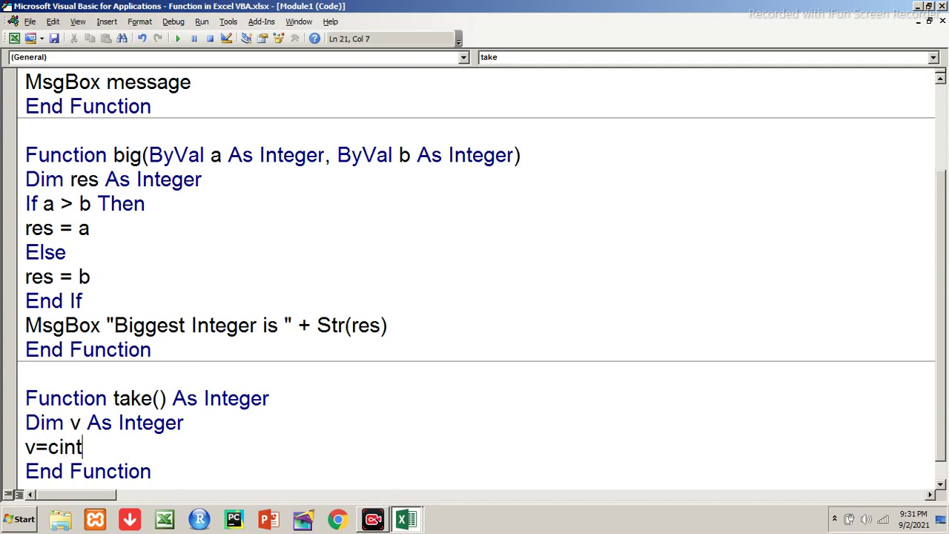
type("(")
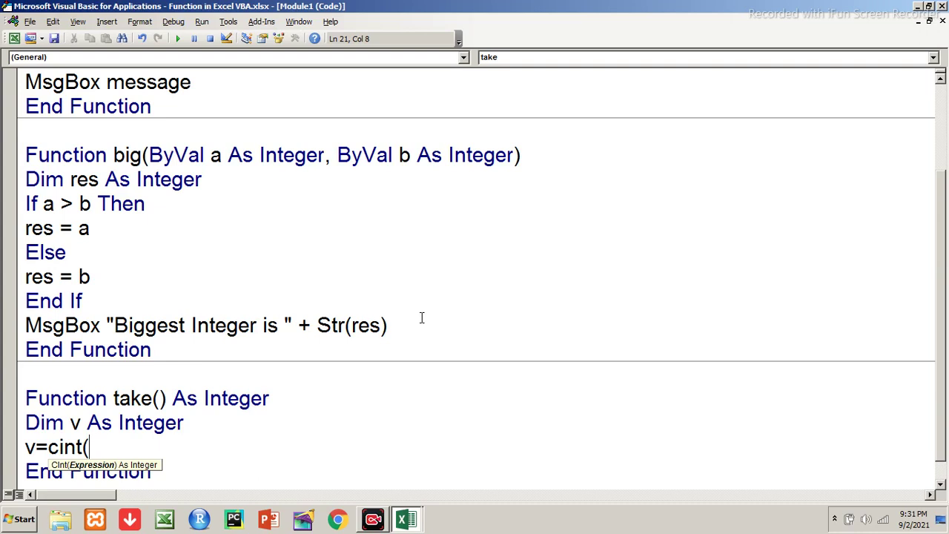
type("inputbocx")
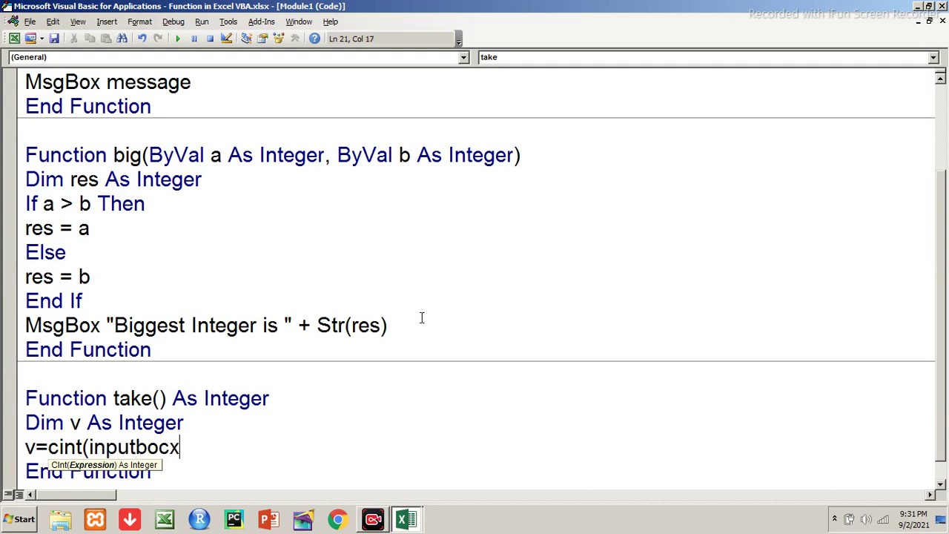
key("BackSpace")
key("BackSpace")
type("x(")
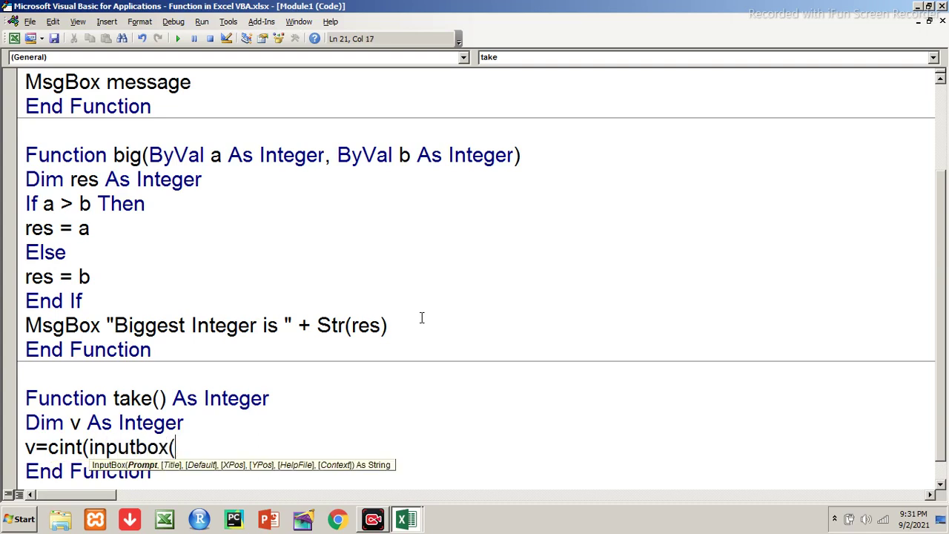
type("\"Enter Ay")
key("BackSpace")
type("ny Integer\")")
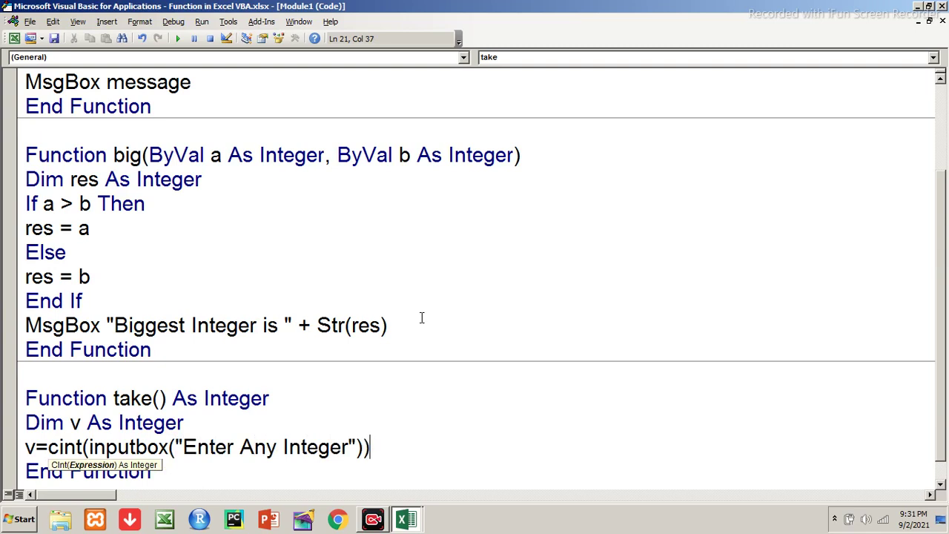
type(")")
key("Return")
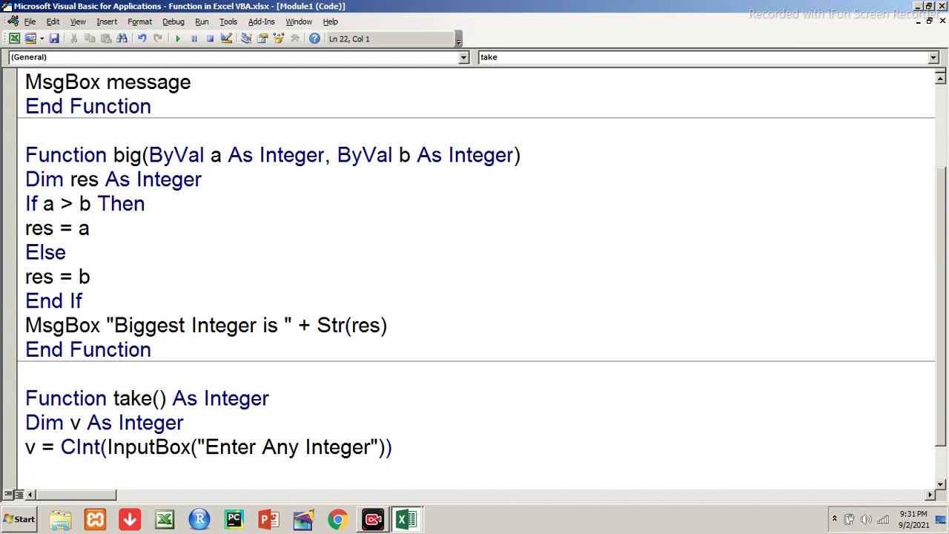
Return the value with take = v and switch back to Excel.
scroll(475, 275, "down", 2)
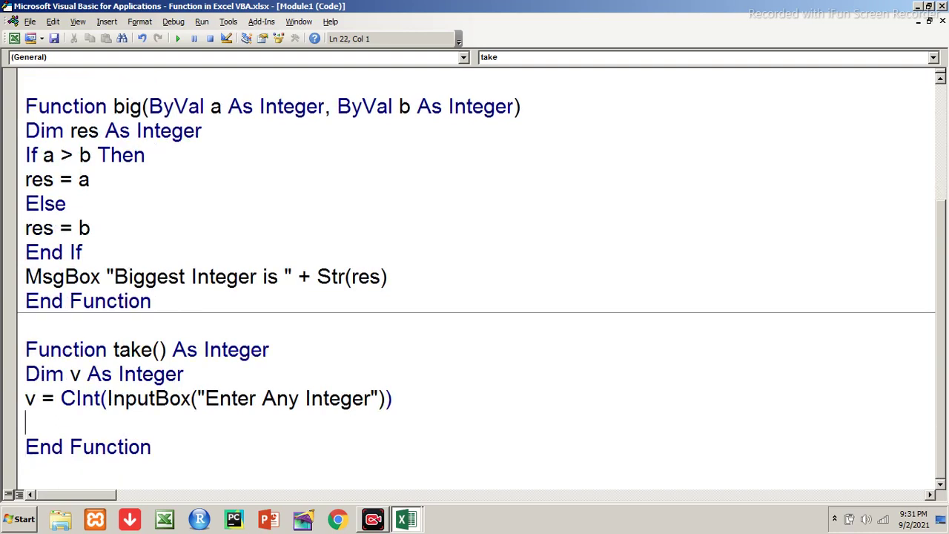
type("take")
type("=")
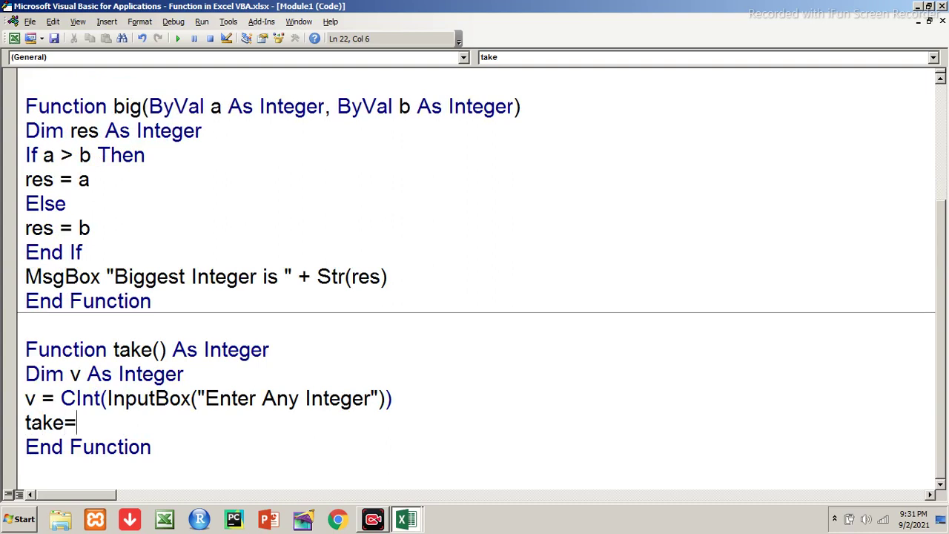
type("v")
key("Down")
key("alt+Tab")
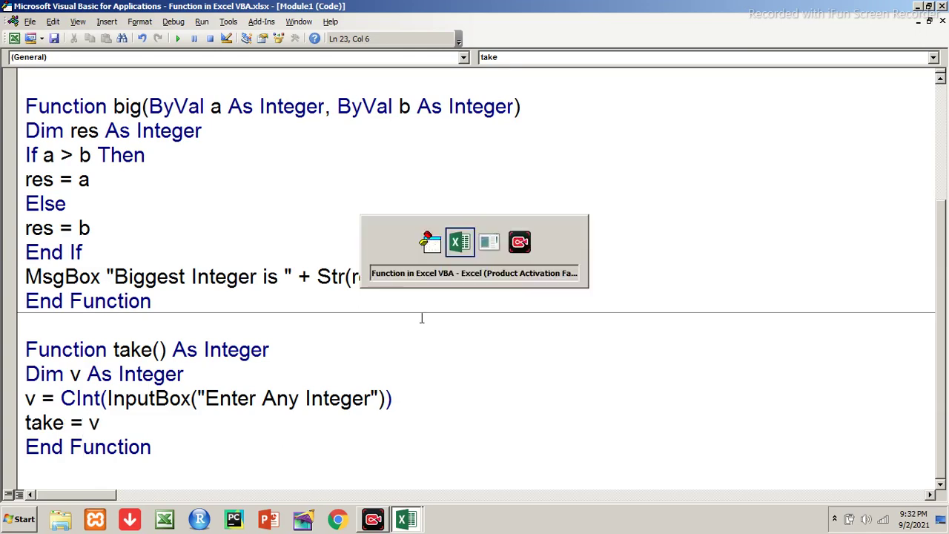
key("Down")
key("Down")
key("Down")
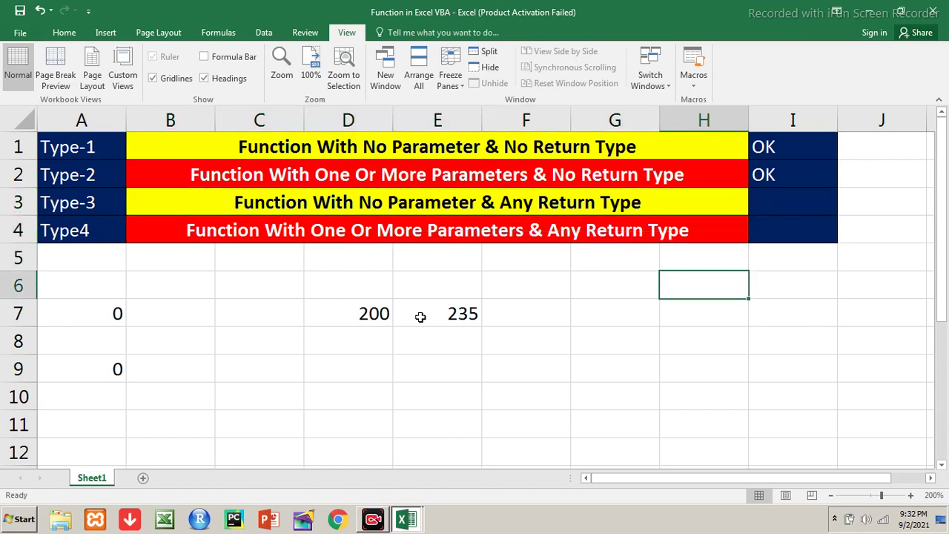
Enter =take() in D9, answer the prompt with 500, and dismiss the message.
key("Down")
key("Down")
key("Down")
key("Left")
key("Left")
key("Left")
key("Left")
type("=")
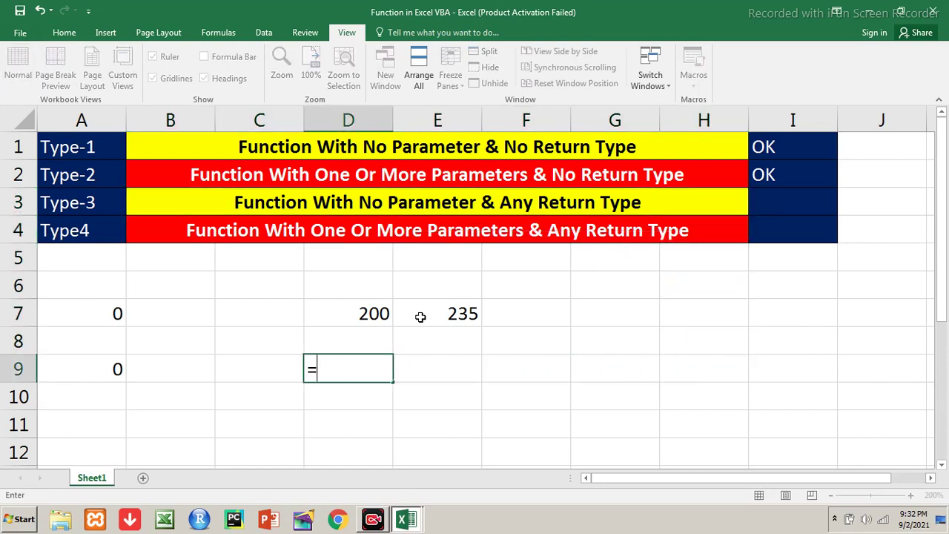
type("take()")
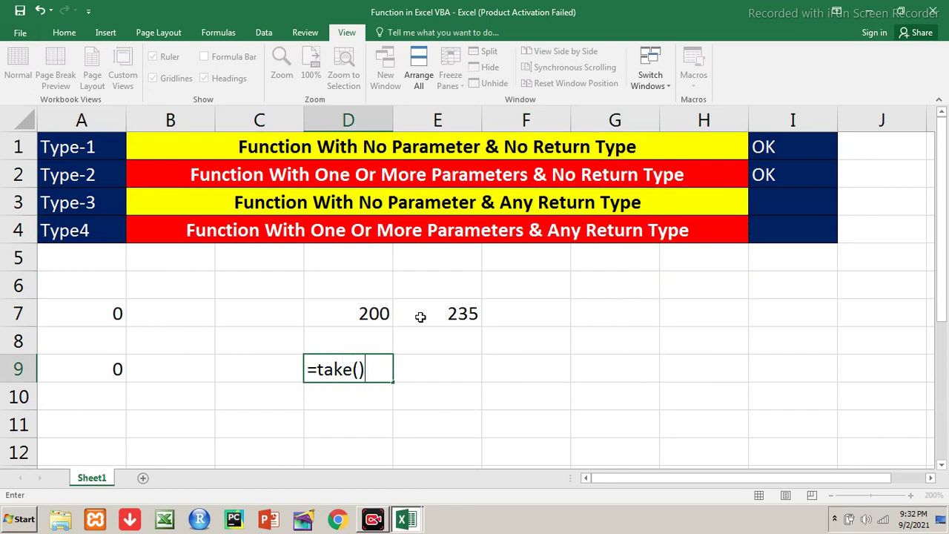
key("Return")
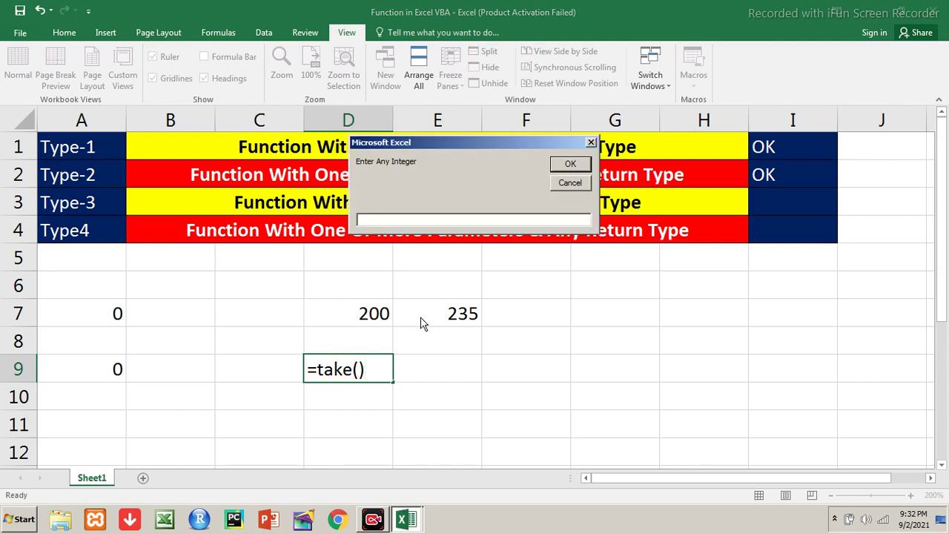
type("500")
key("Return")
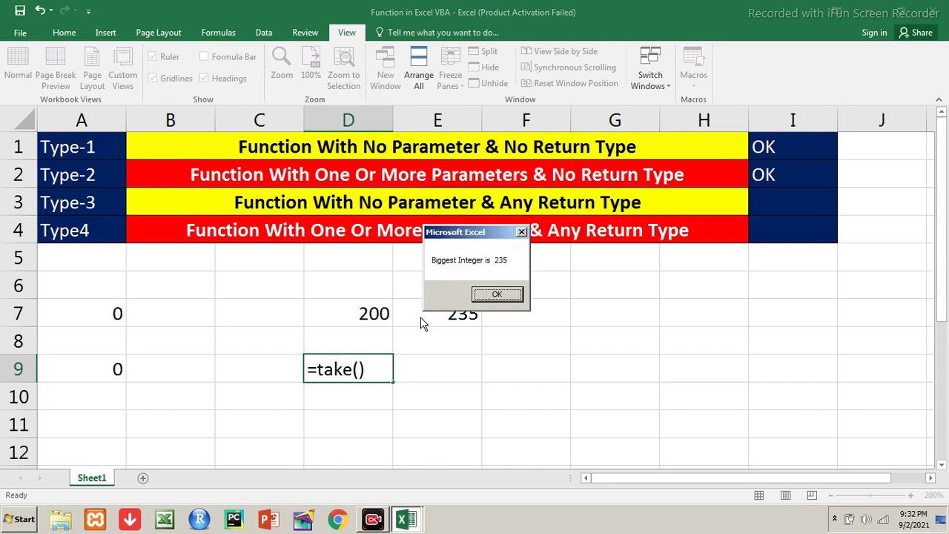
key("Return")
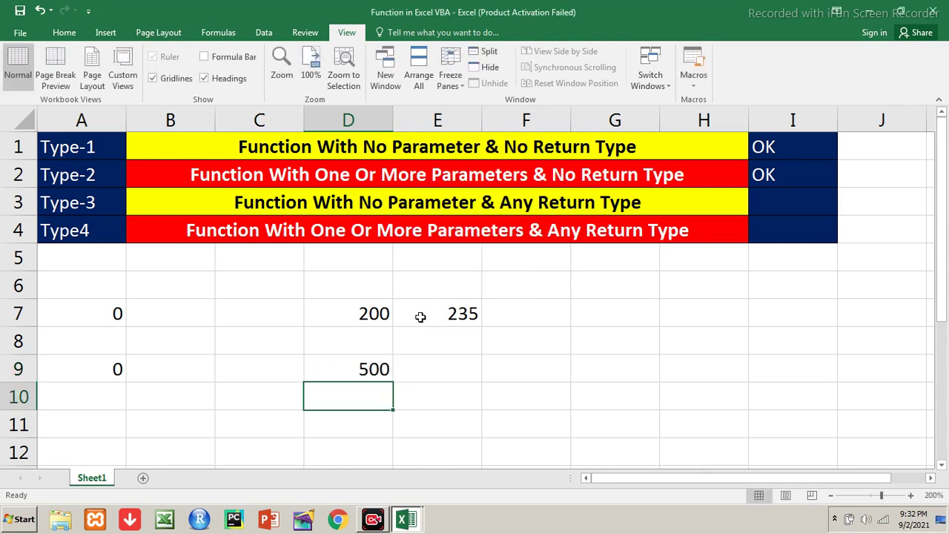
key("Up")
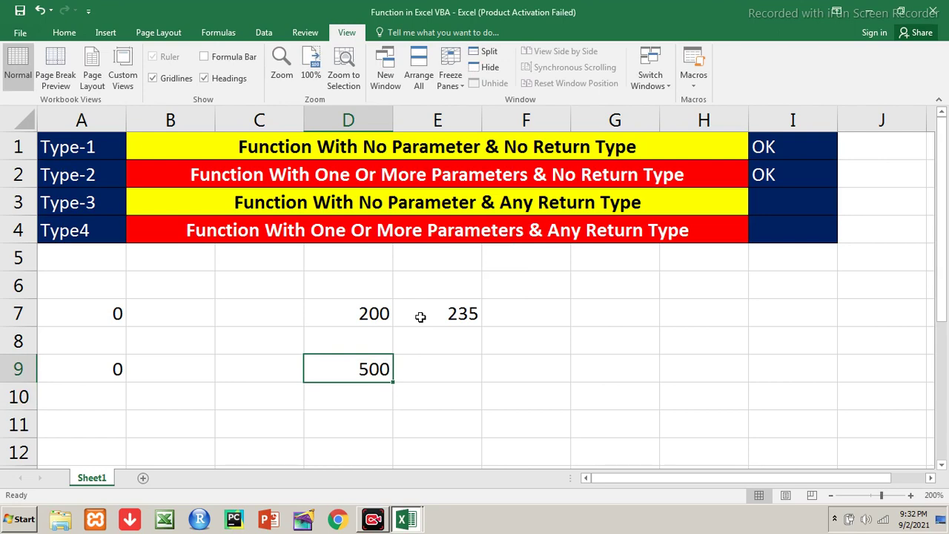
key("alt+Tab")
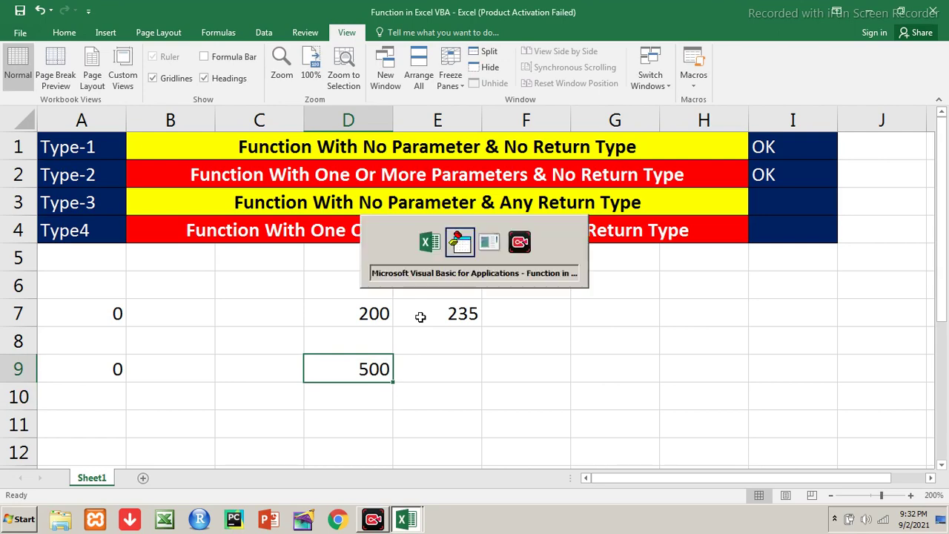
Clear the leftover values from A7, A9, D7 and E7.
key("alt+Tab")
key("Up")
key("Up")
key("Left")
key("Left")
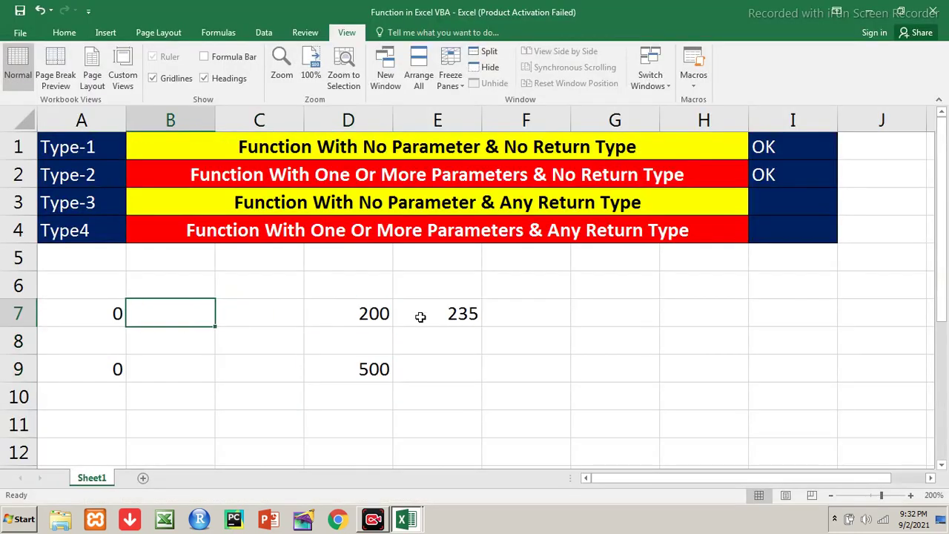
key("Left")
key("Delete")
key("Down")
key("Down")
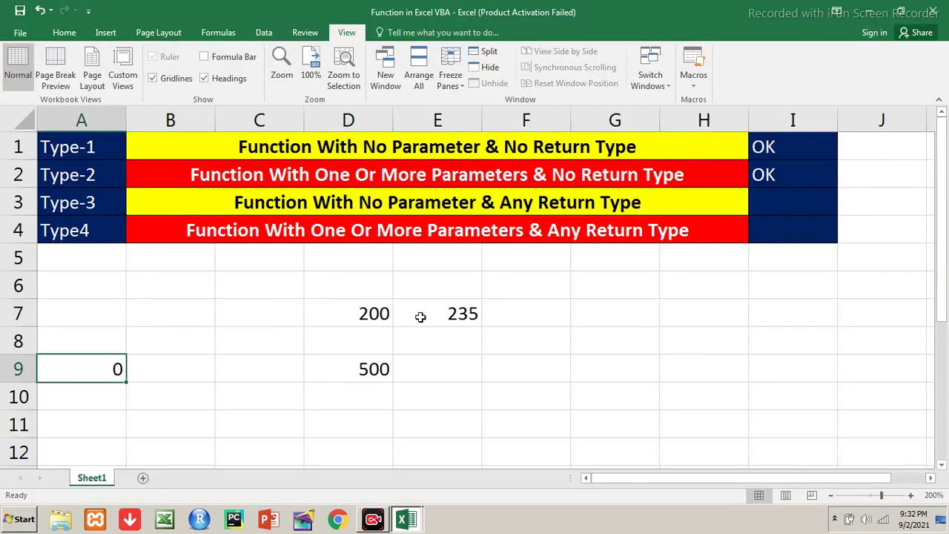
key("Delete")
key("Up")
key("Up")
key("Right")
key("Right")
key("Right")
key("Delete")
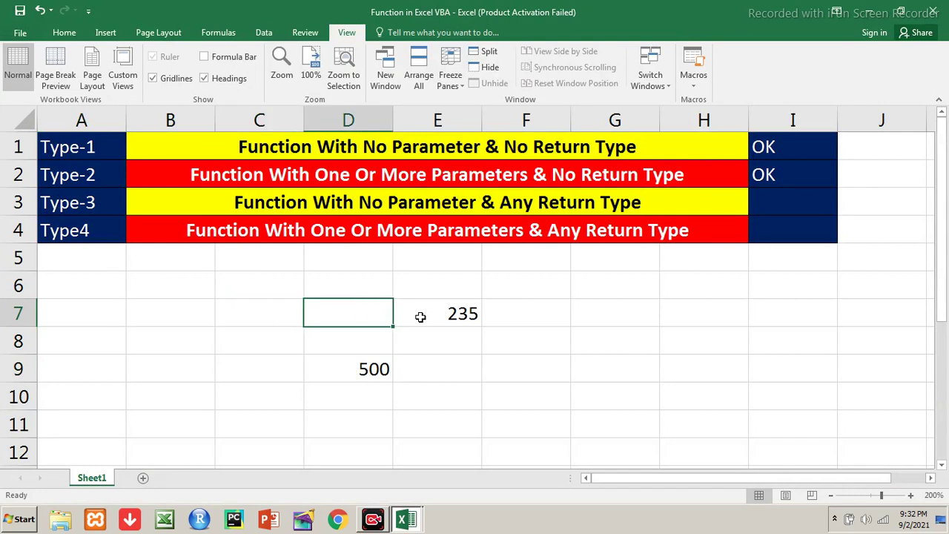
key("Right")
key("Delete")
key("Down")
key("Down")
key("Left")
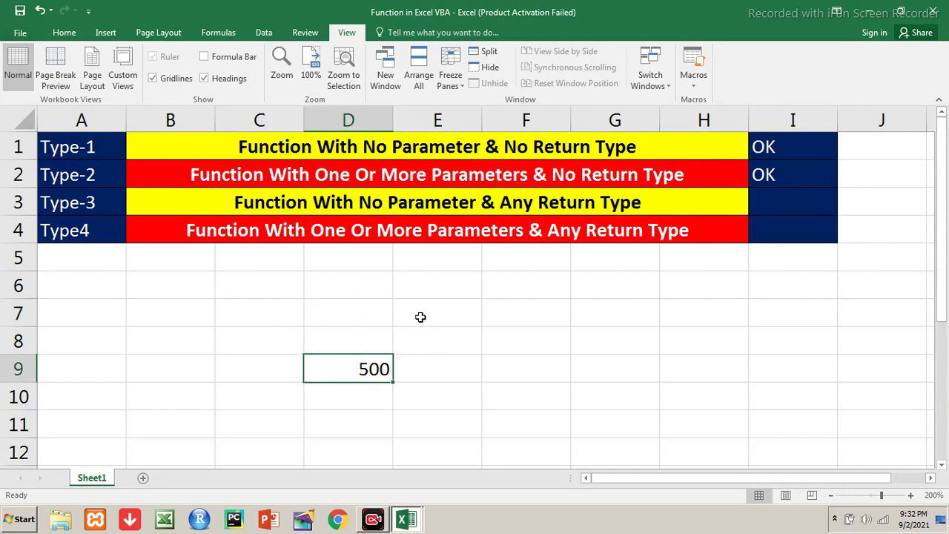
Re-enter =take() in D9 and answer its prompt with 230.
type("=")
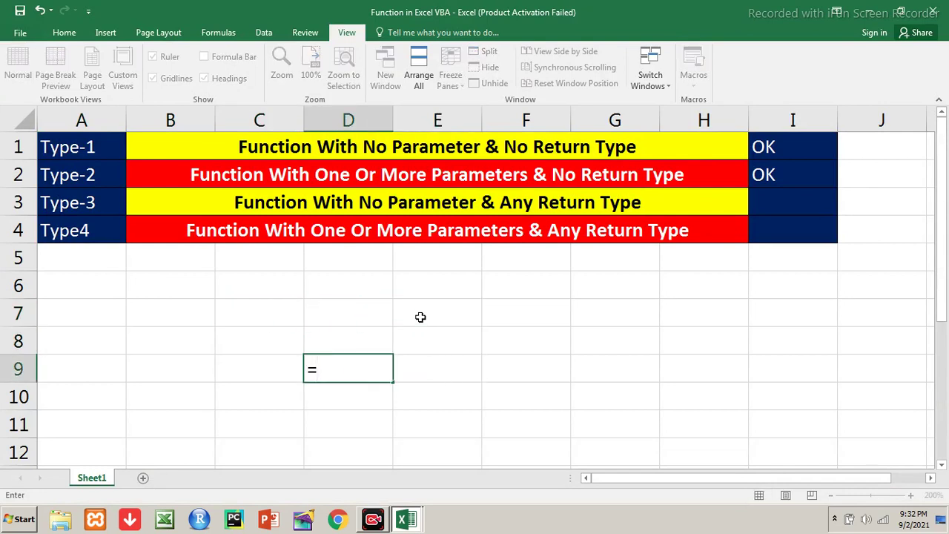
type("take()")
key("Return")
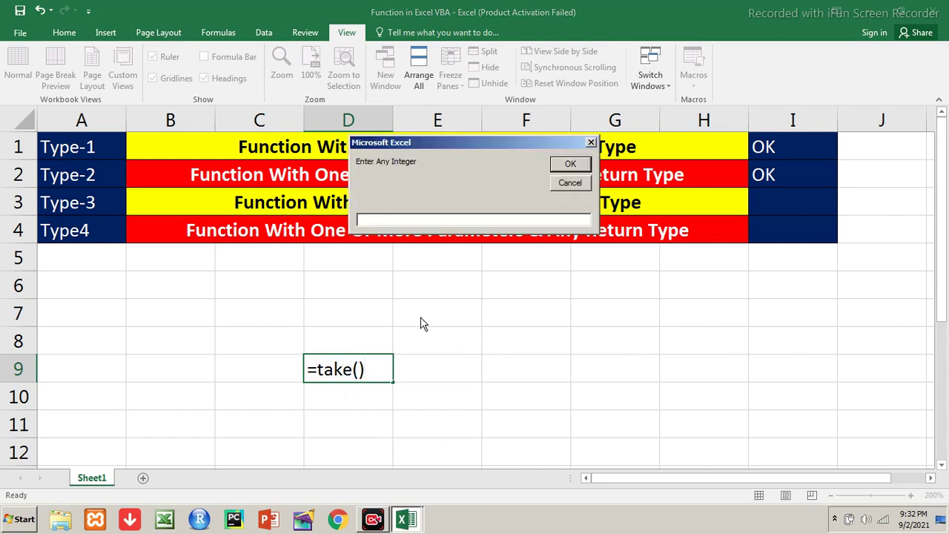
type("230")
key("Return")
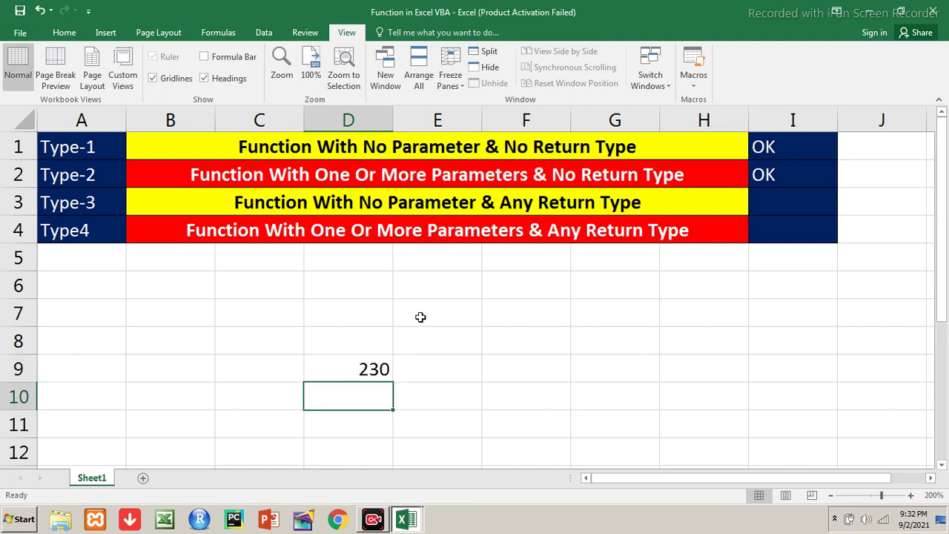
key("Up")
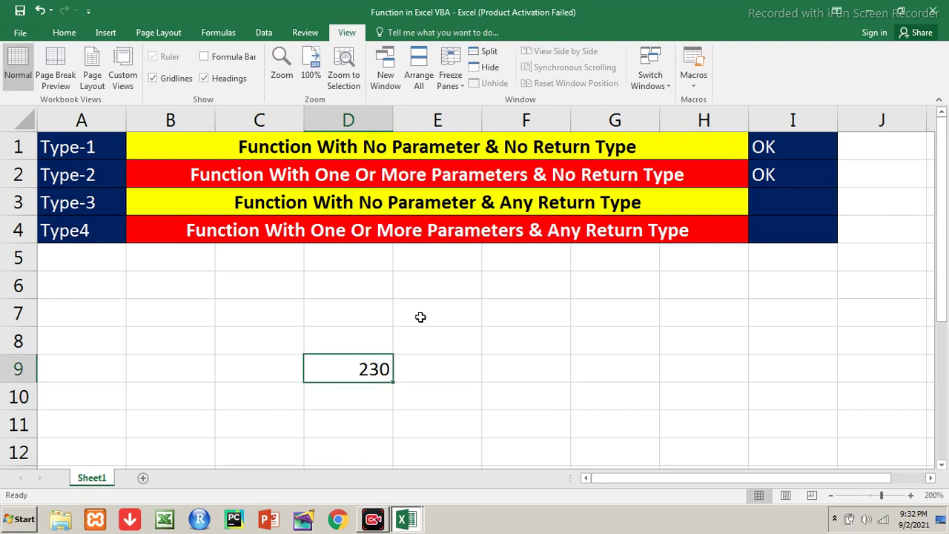
Enter =take() in D9 again, supplying 700 as the integer.
type("=")
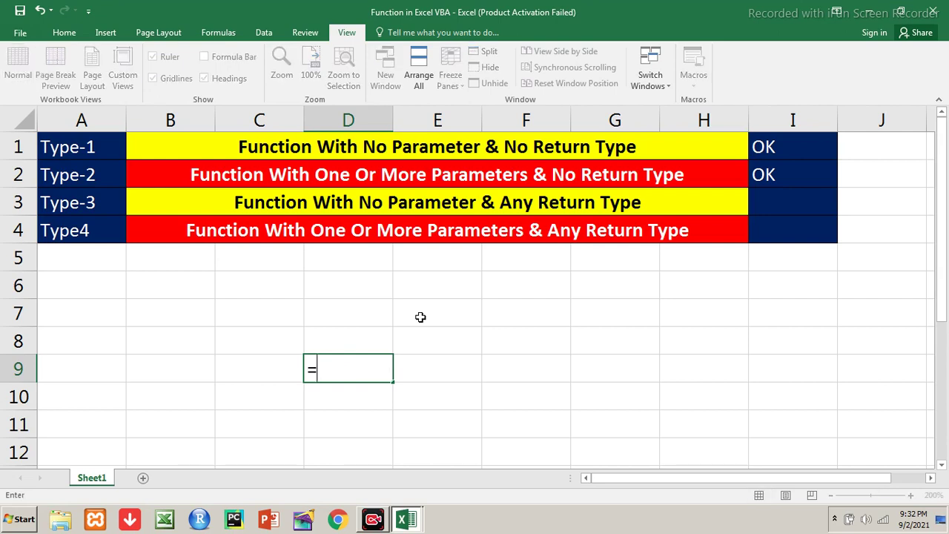
type("take()")
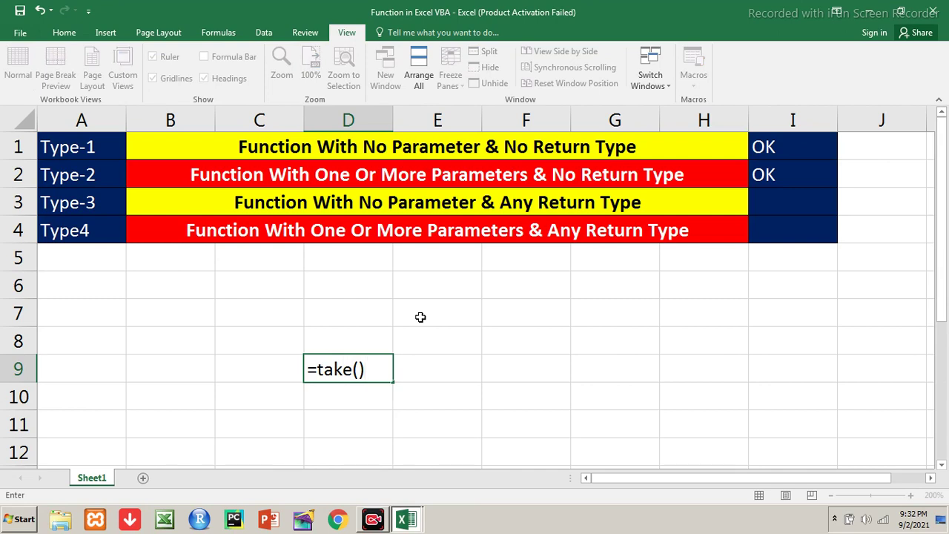
key("Return")
type("700")
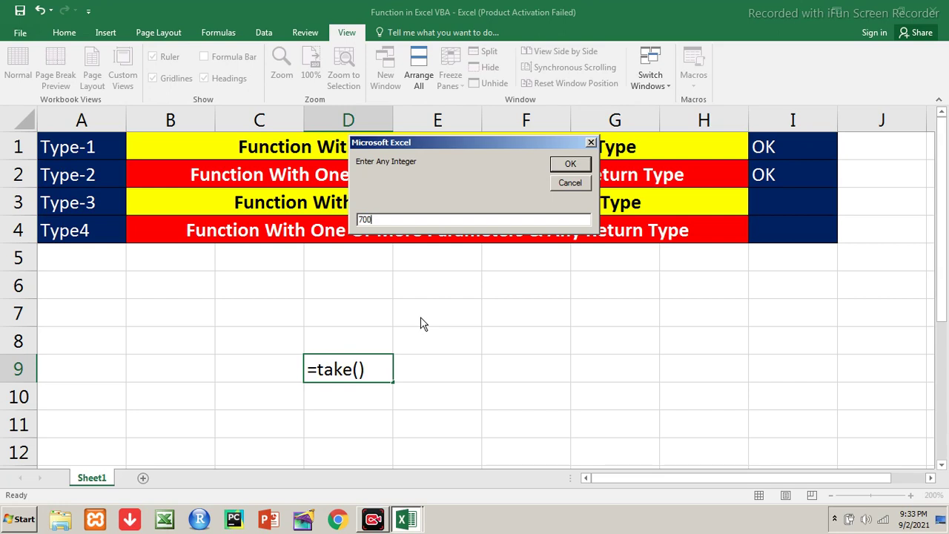
key("Return")
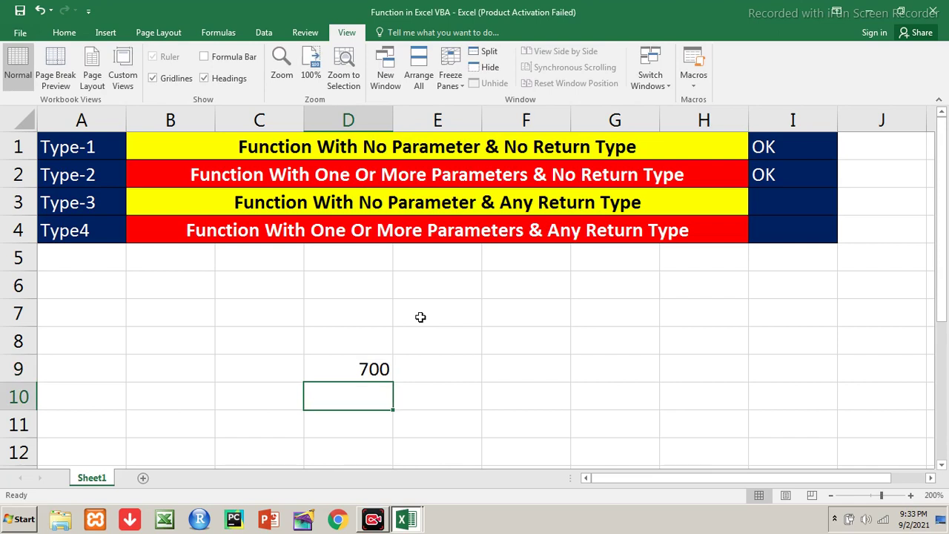
Mark Type-3's status cell in column I as OK.
key("Up")
key("Up")
key("Up")
key("Up")
key("Up")
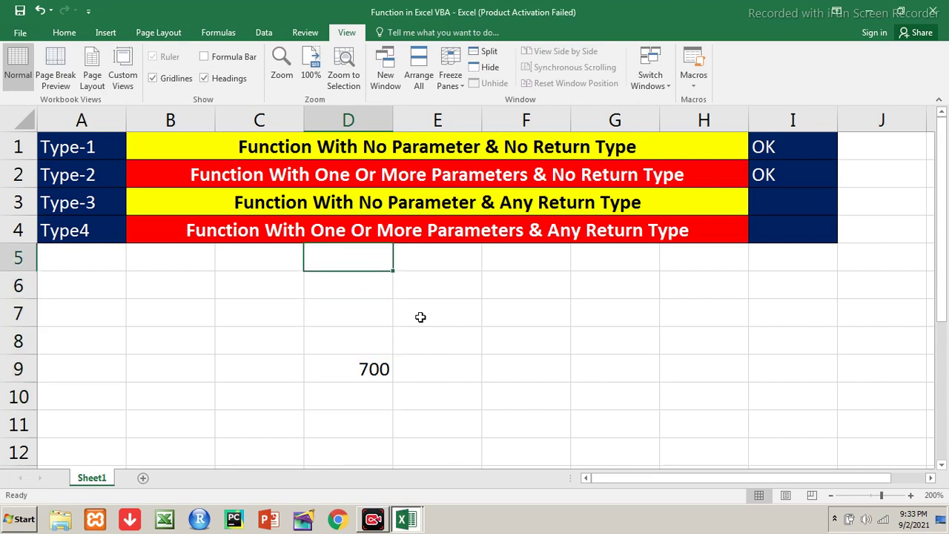
key("Up")
key("Up")
key("Right")
type("OK")
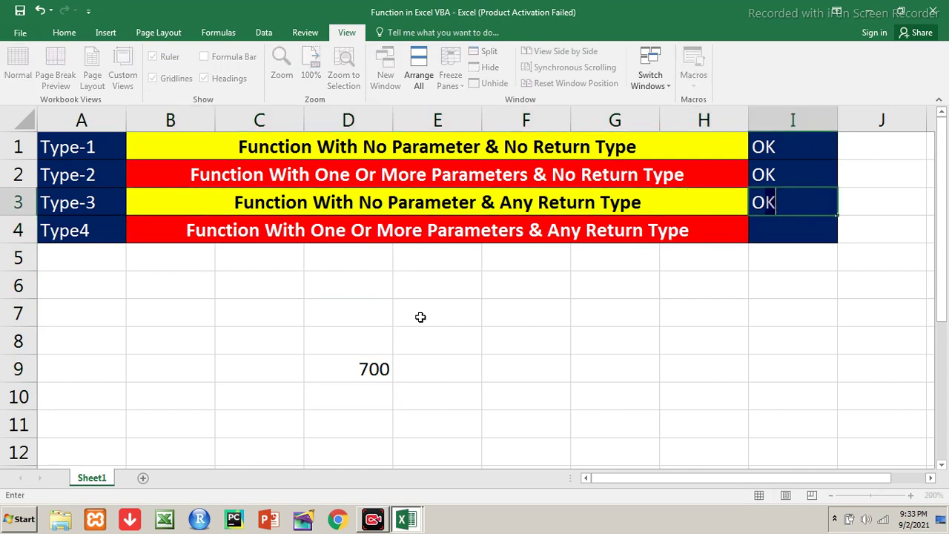
key("Return")
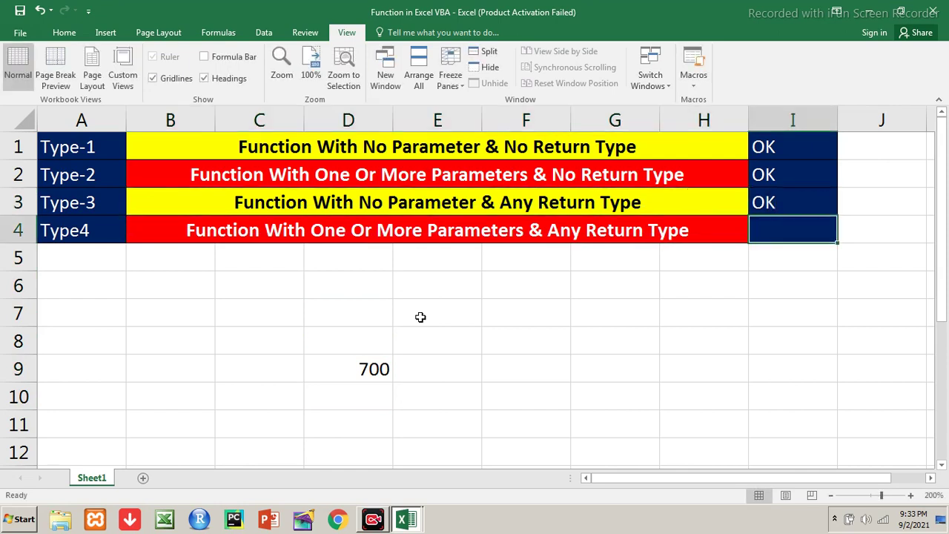
key("Left")
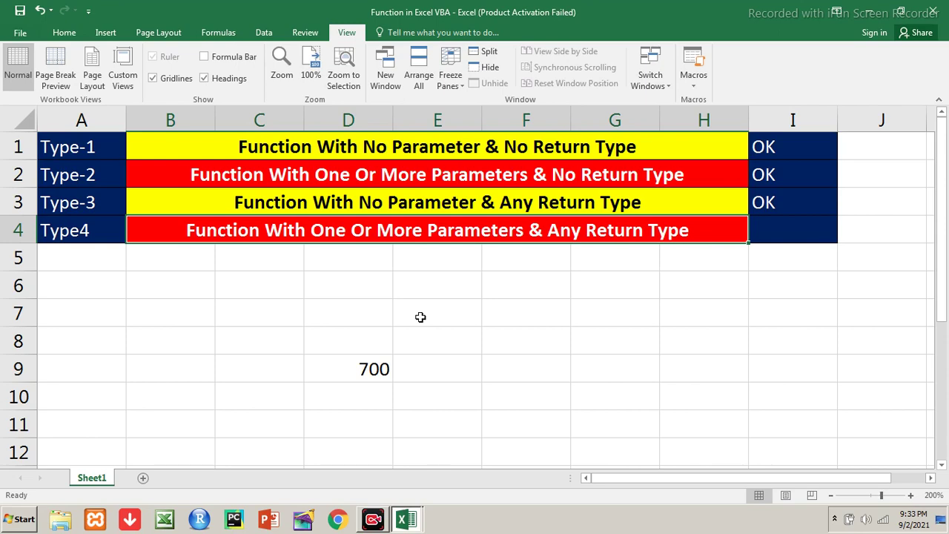
key("alt+Tab")
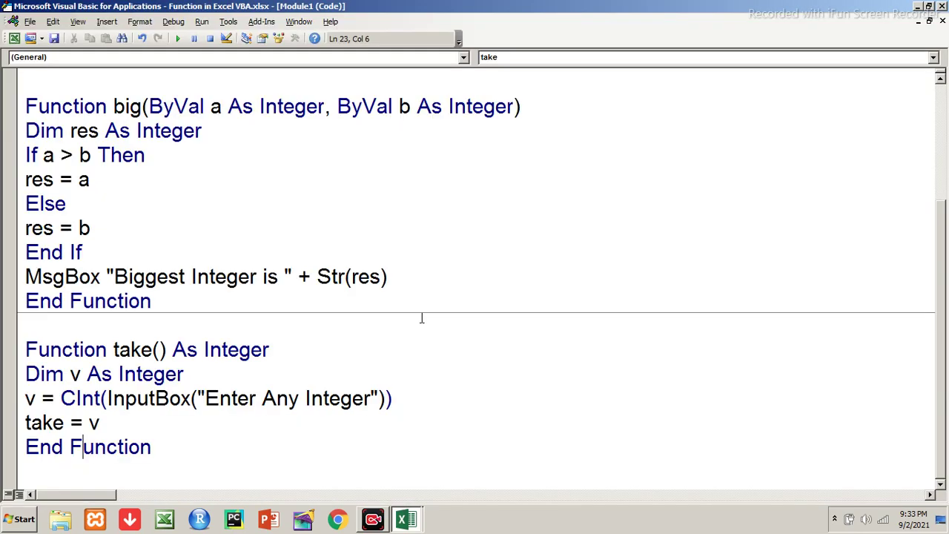
Declare Function mysum(ByVal x As Integer, ByVal y As Integer) As Integer.
scroll(474, 264, "down", 1)
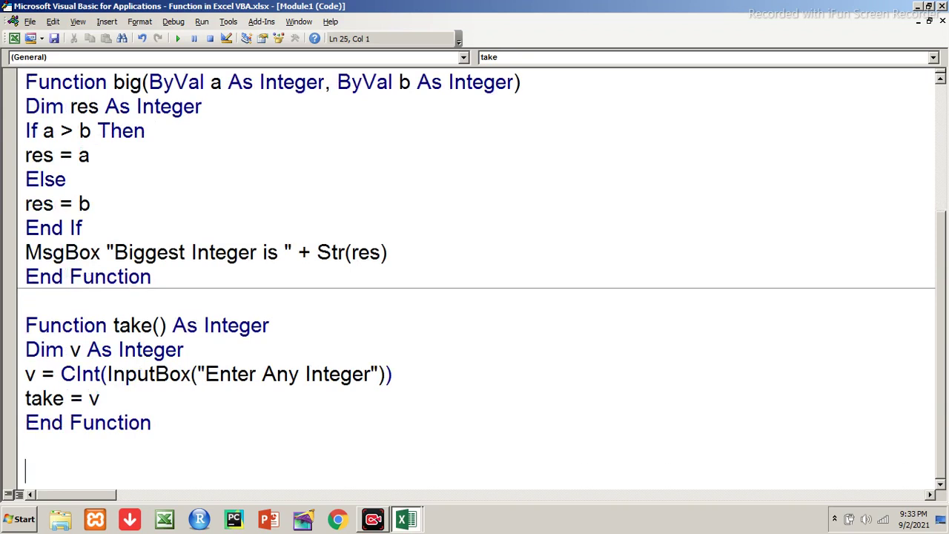
type("function mysum(byval as ")
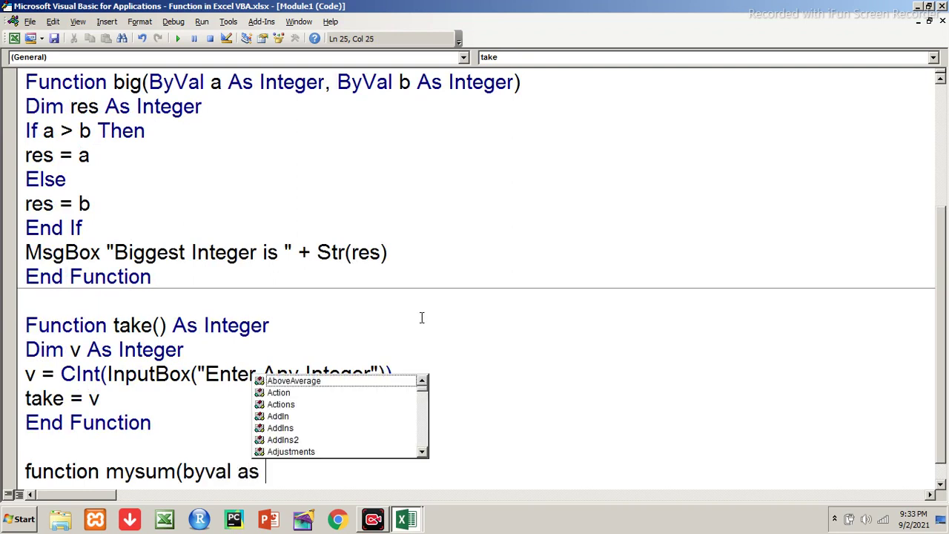
type("inte")
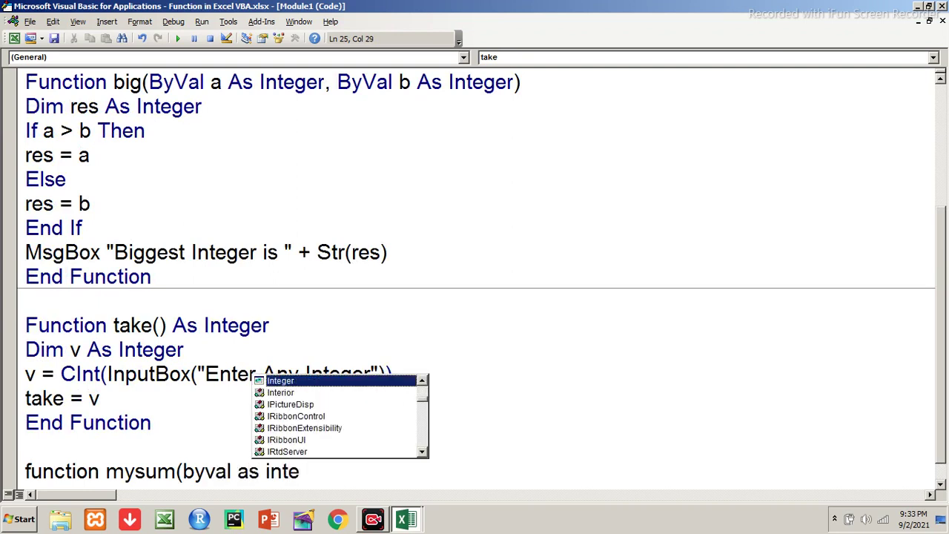
key("Left")
key("Left")
key("Left")
key("Left")
key("Left")
key("Left")
type("x")
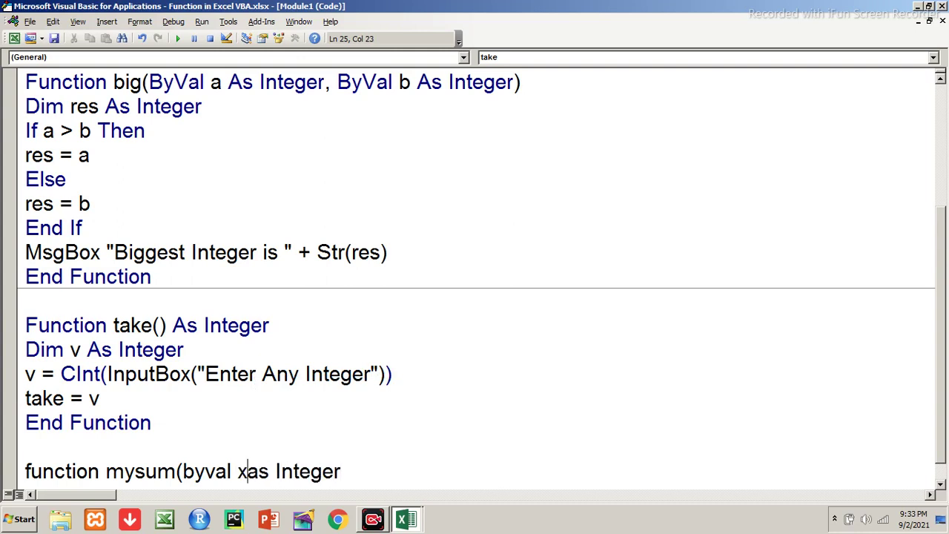
key("End")
key("BackSpace")
type(", byvakl")
key("BackSpace")
key("BackSpace")
key("BackSpace")
type("l y ")
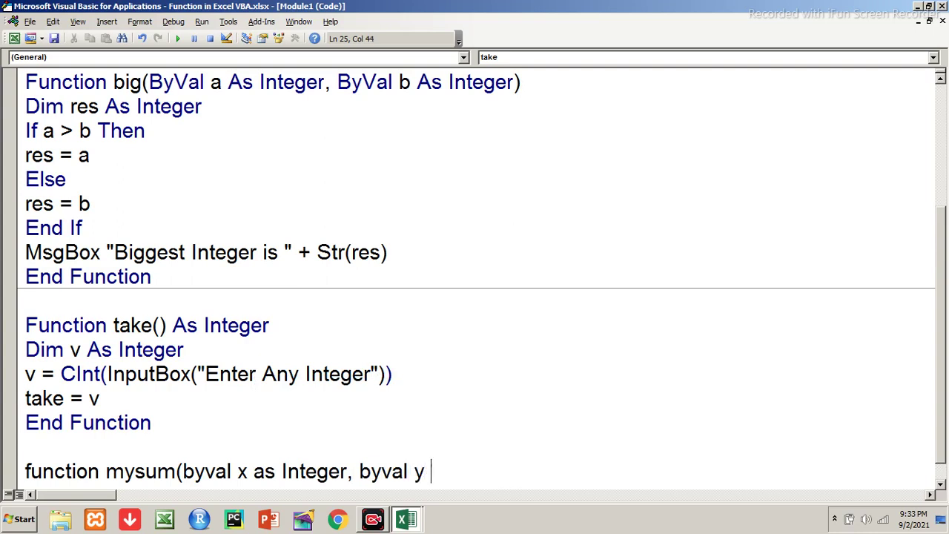
type("as in")
key("Tab")
type(")")
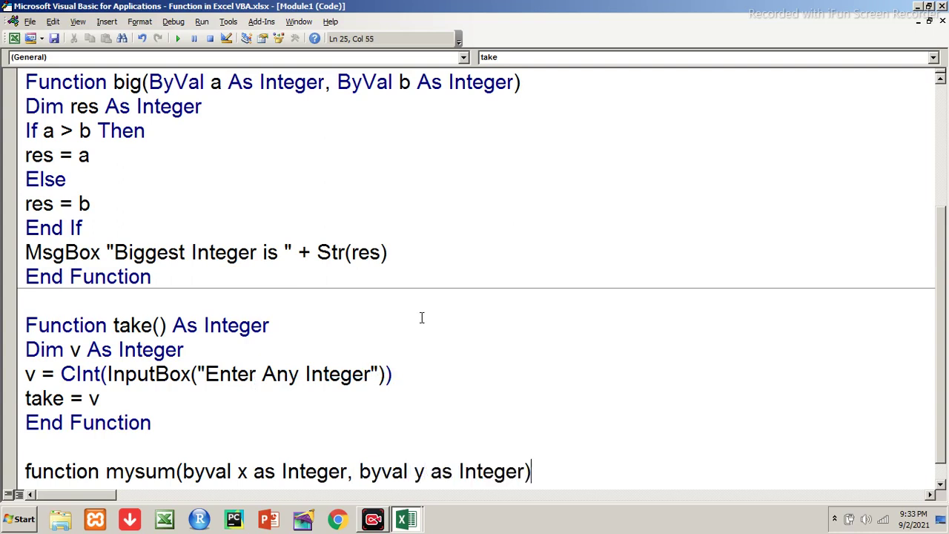
type(" as inte")
key("Return")
Add Dim res As Integer and res = x + y to mysum's body.
scroll(421, 318, "down", 1)
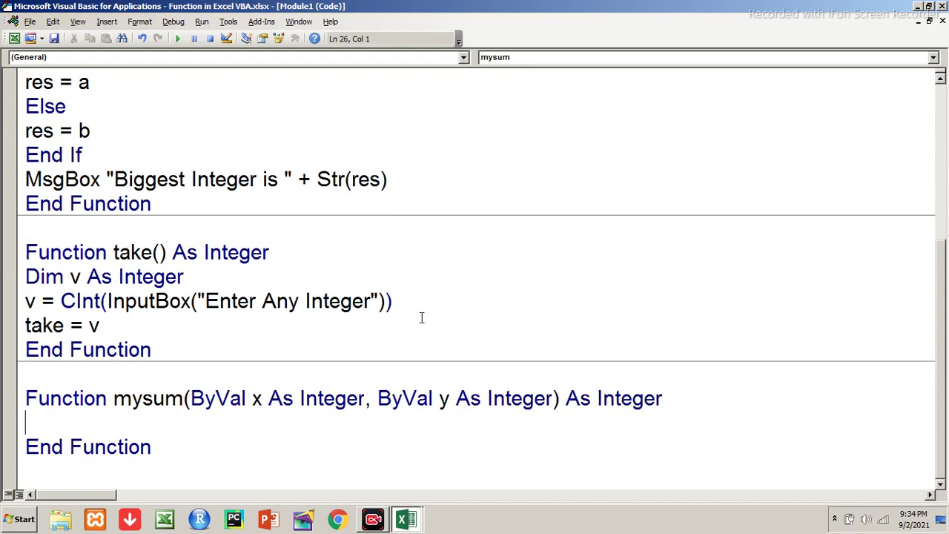
type("dim  res as inte")
key("Return")
type("res=")
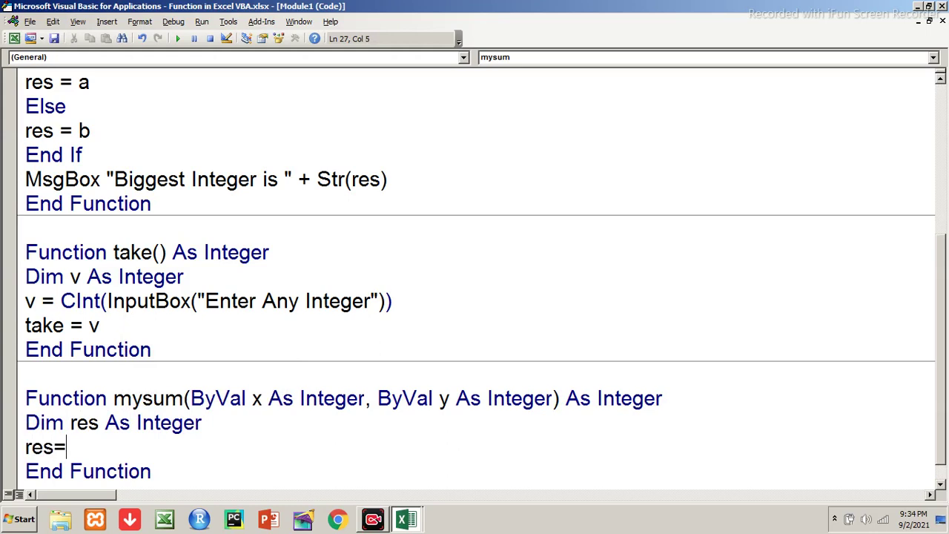
type("x+y")
key("Return")
Return the sum by adding mysum = res above End Function.
scroll(475, 275, "down", 1)
key("Up")
key("Up")
key("Up")
key("Right")
key("Right")
key("Right")
key("Right")
key("Right")
key("Right")
key("Right")
key("Right")
key("Down")
key("Down")
key("Down")
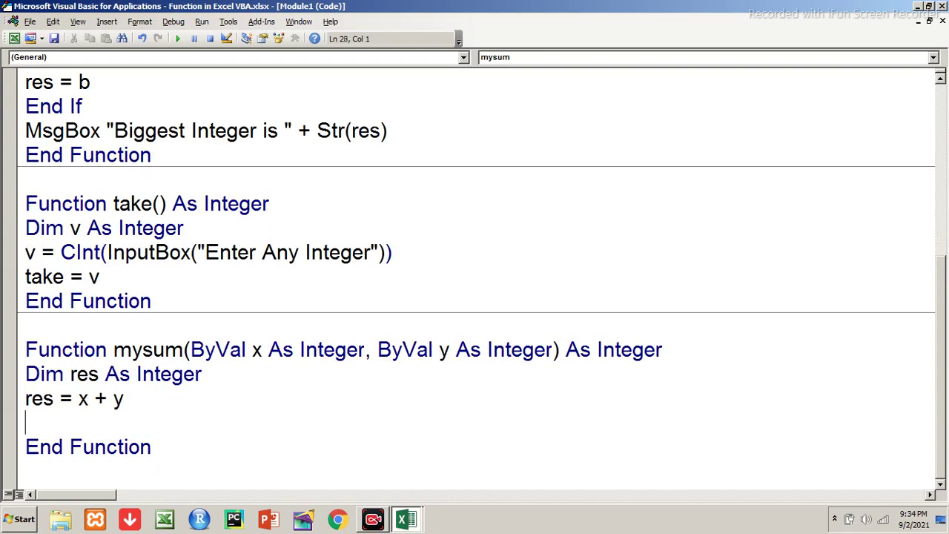
type("mysum")
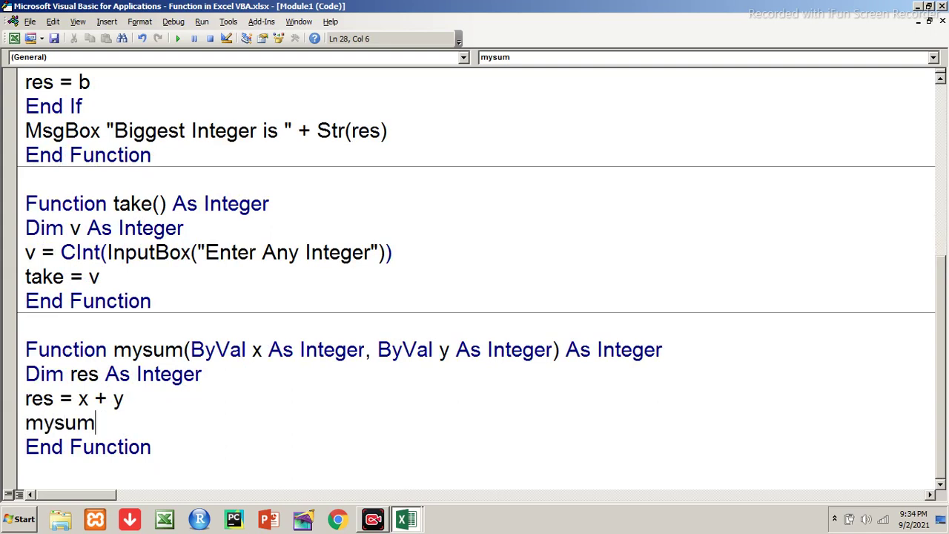
type("=res")
left_click(129, 446)
Check the mysum declaration and the res = x + y line, then return to Excel.
left_click(113, 349)
key("shift+Right")
key("shift+Right")
key("shift+Right")
key("shift+Right")
key("shift+Right")
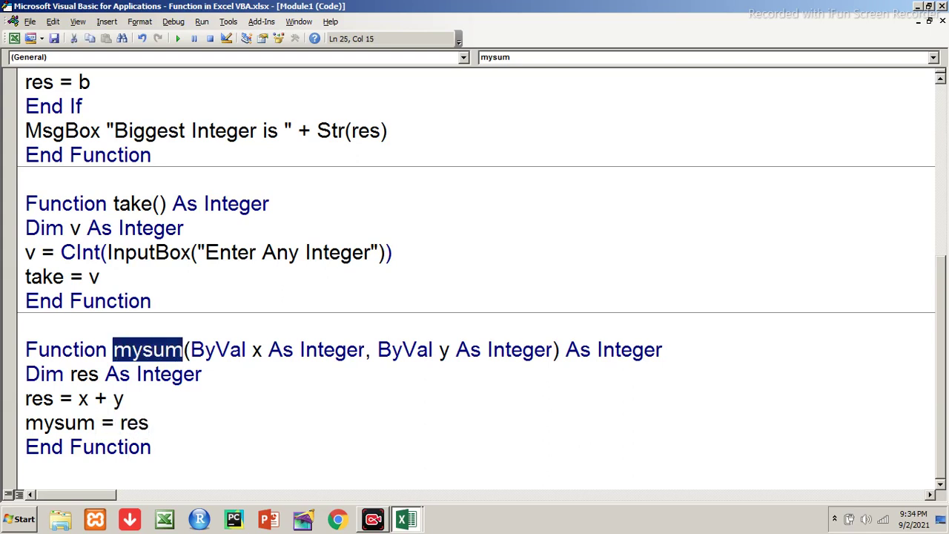
key("Right")
key("Right")
key("Right")
key("Right")
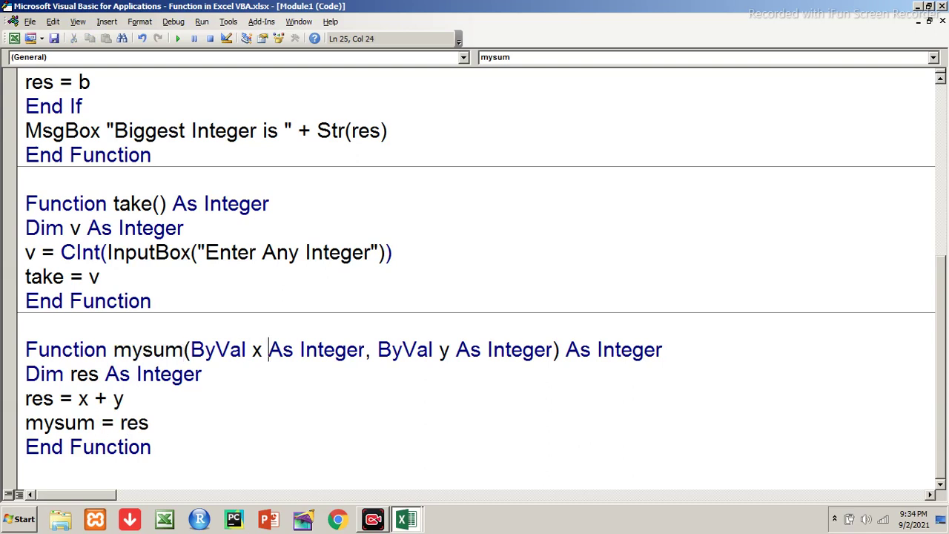
key("Down")
key("Down")
key("shift+Home")
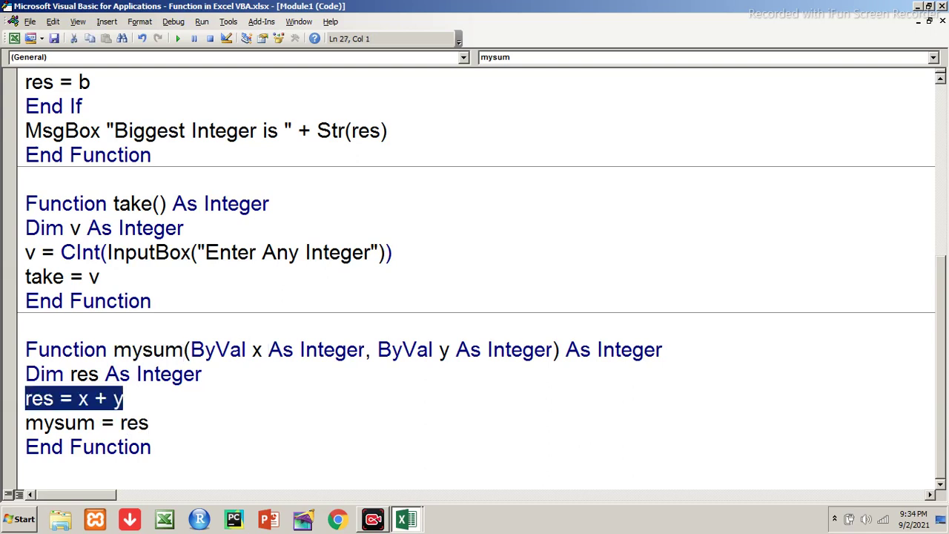
key("Down")
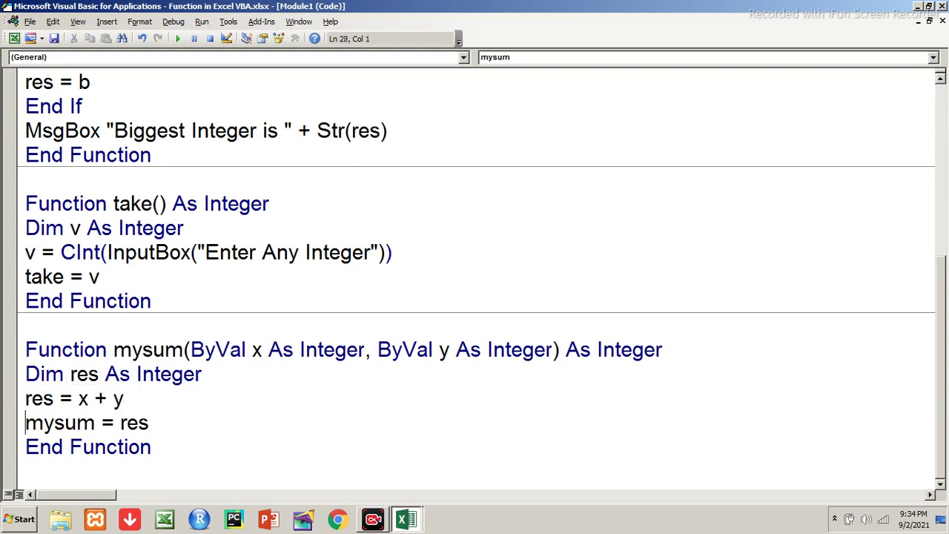
key("alt+Tab")
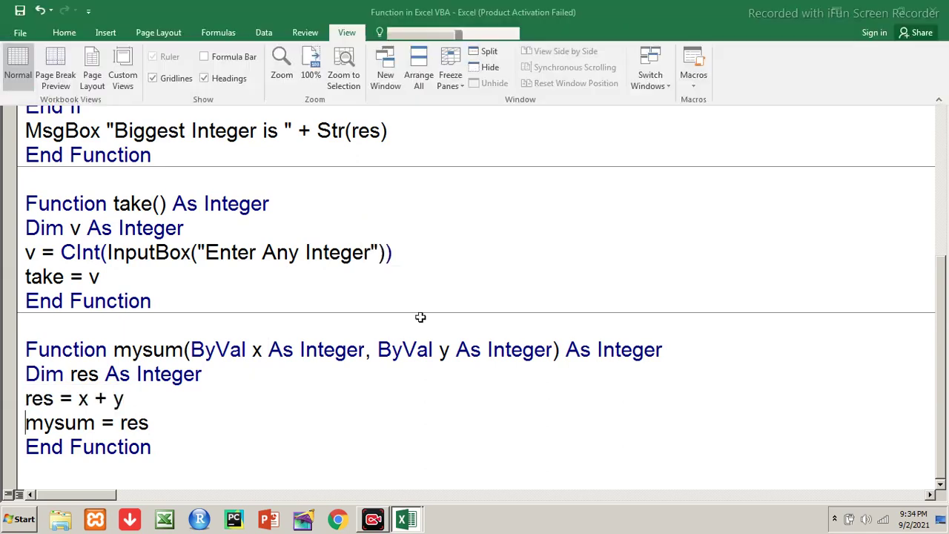
Replace 700 in D9 with =mysum(12,70), which returns 82.
key("Down")
key("Down")
key("Down")
key("Down")
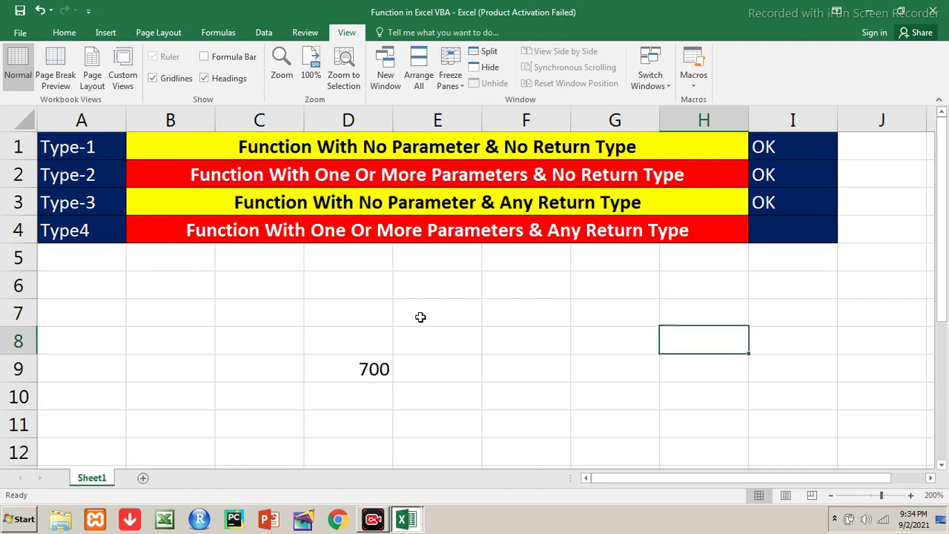
key("Left")
key("Left")
key("Left")
key("Left")
key("Down")
key("Delete")
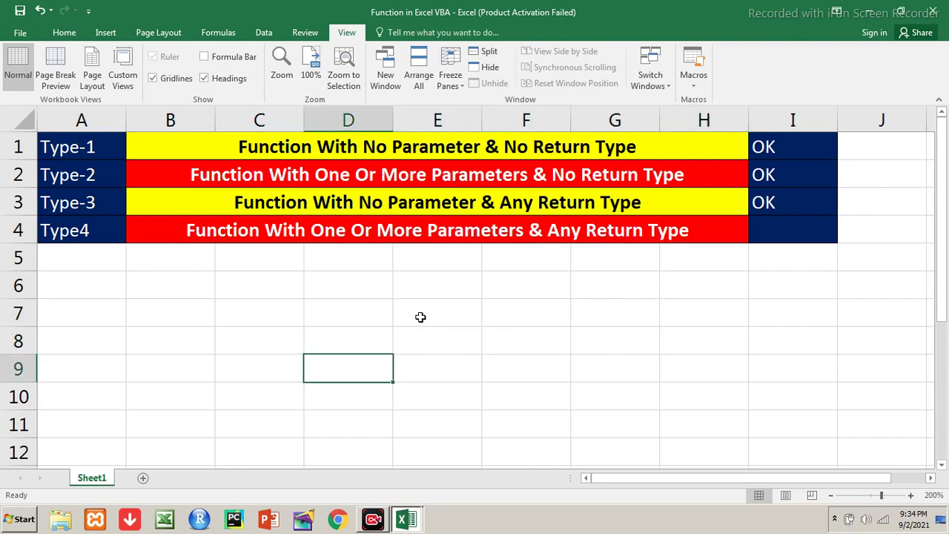
type("=mysum(")
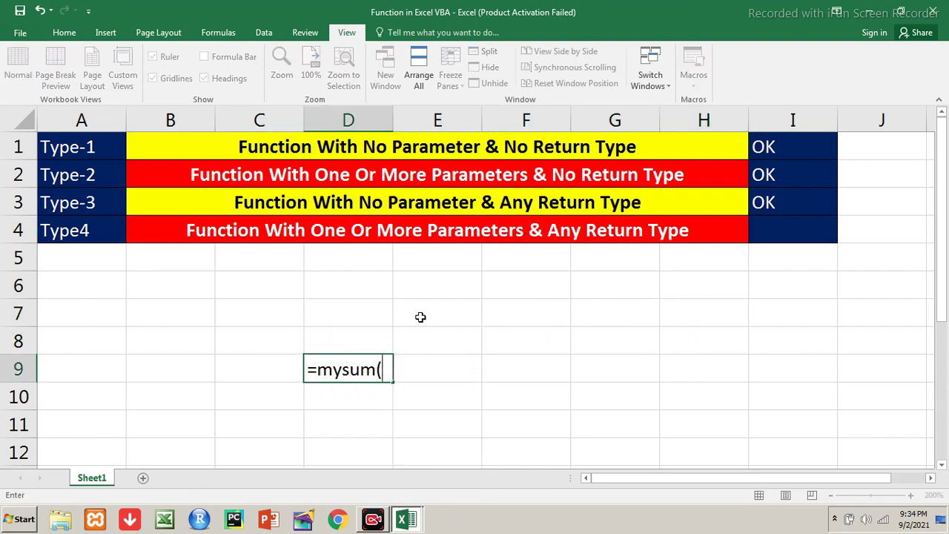
type("12,70)")
key("Return")
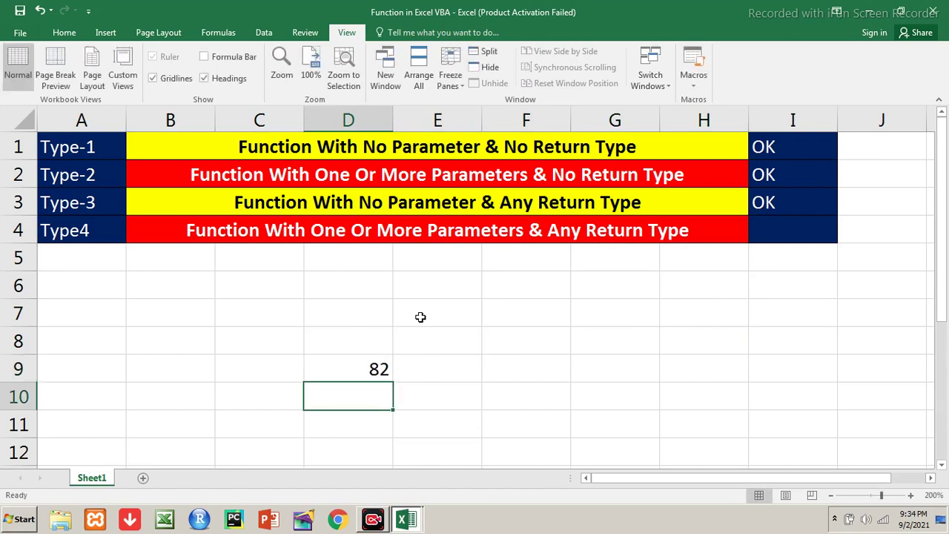
Clear the 82 from D9 and move to cell A6.
key("Up")
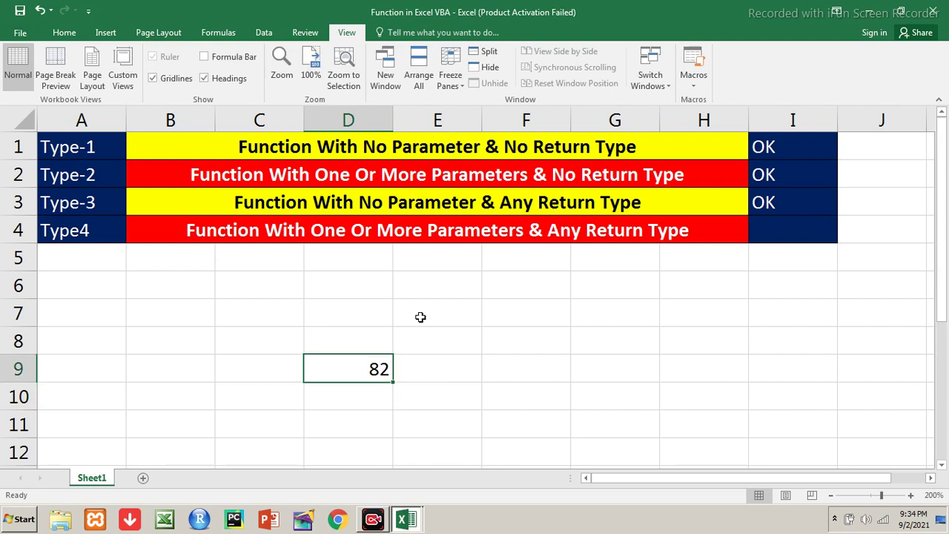
key("Delete")
key("Up")
key("Up")
key("Up")
key("Left")
key("Left")
key("Left")
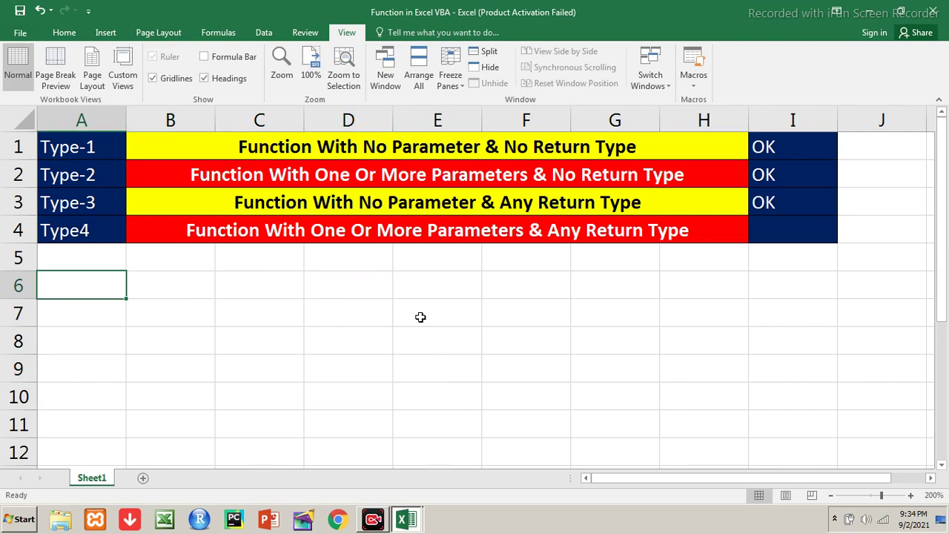
Type the headers Number1, Number2 and Addition across A6:C6.
type("Number1")
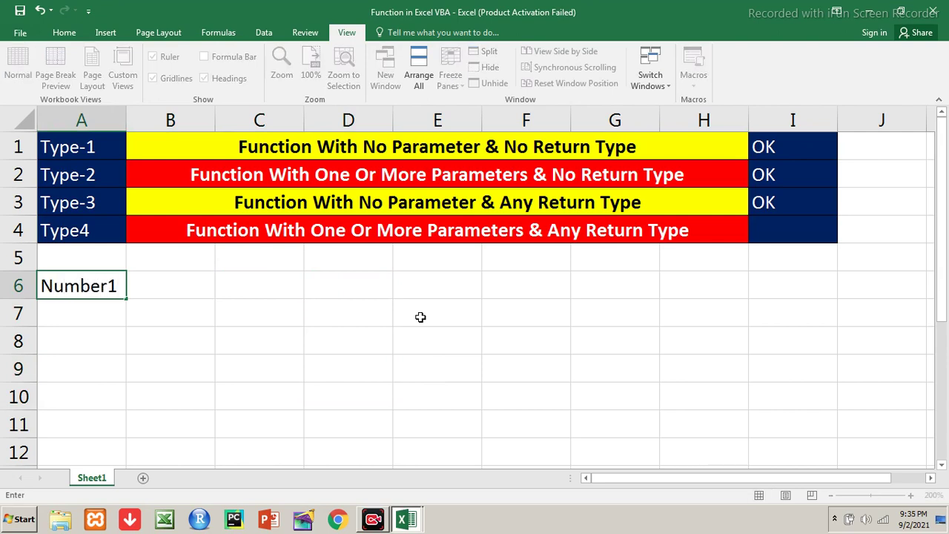
key("Tab")
type("Number2")
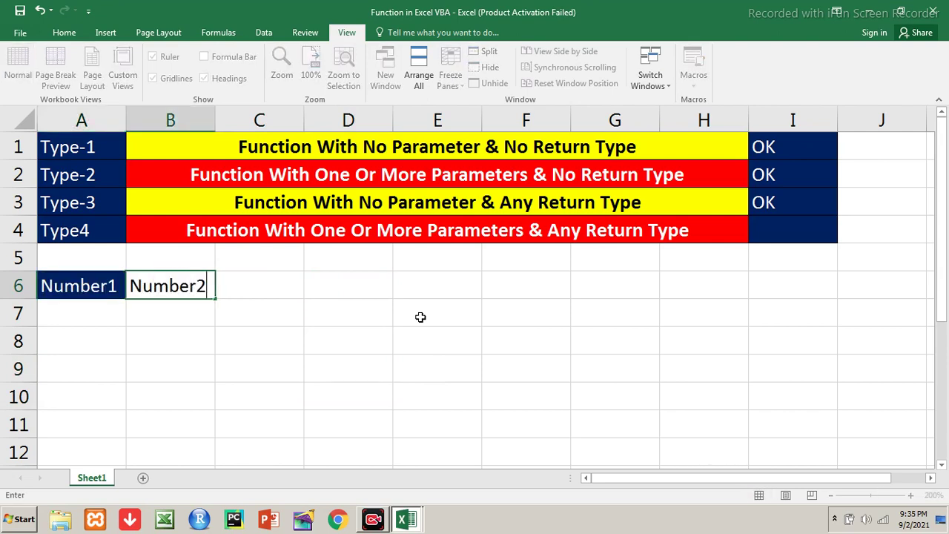
key("Tab")
type("Addition")
key("Left")
key("Left")
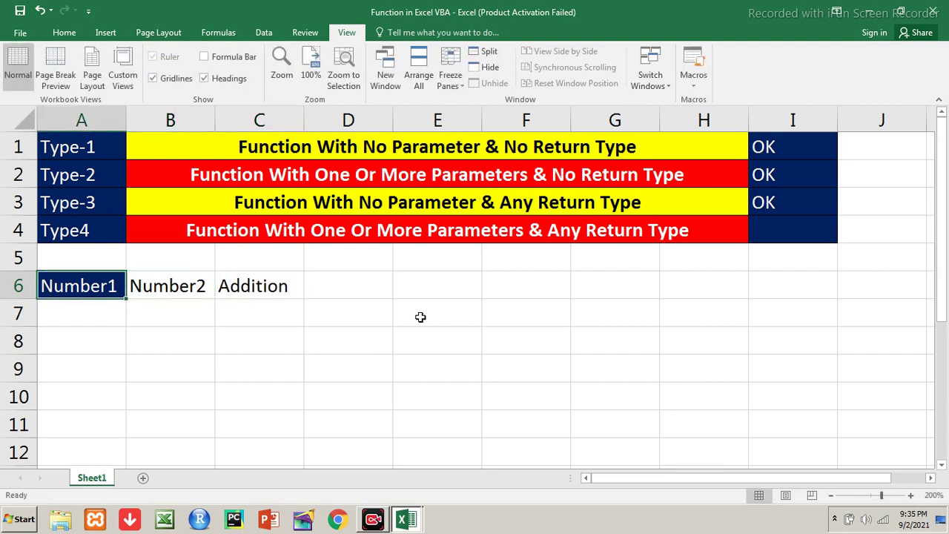
Copy A6's dark blue header style onto the Number2 and Addition headers with Format Painter.
left_click(62, 34)
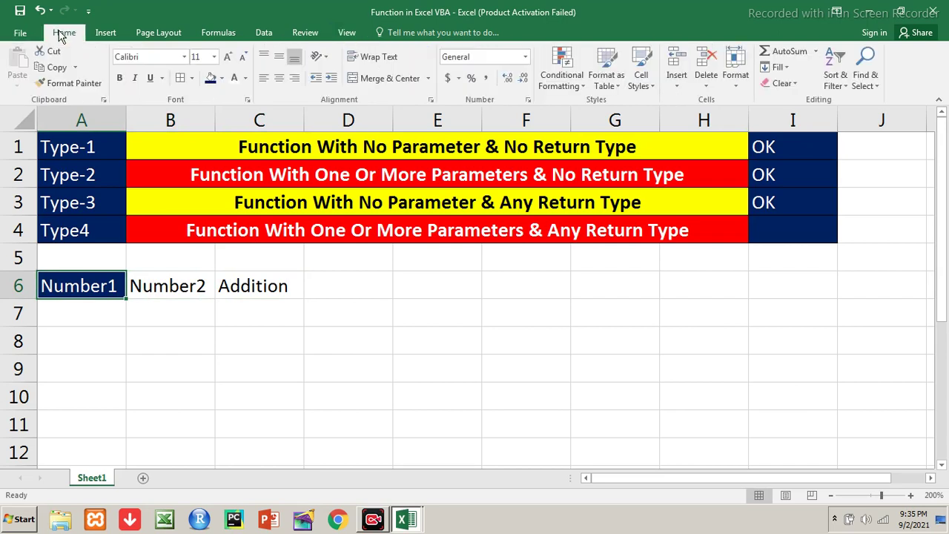
left_click(66, 83)
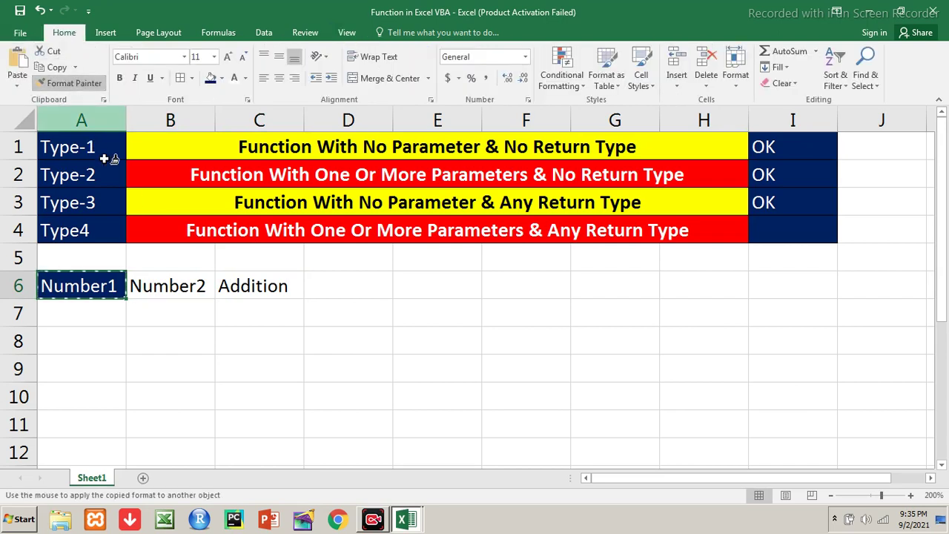
left_click(172, 286)
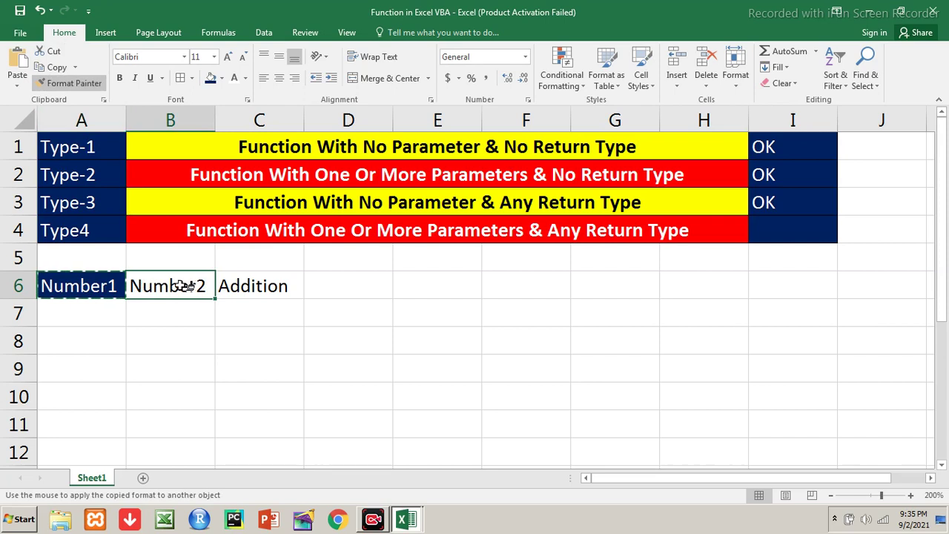
left_click_drag(172, 285, 245, 289)
Enter 12, 34, 45, 56 and 67 in A7:A11 under Number1.
key("Left")
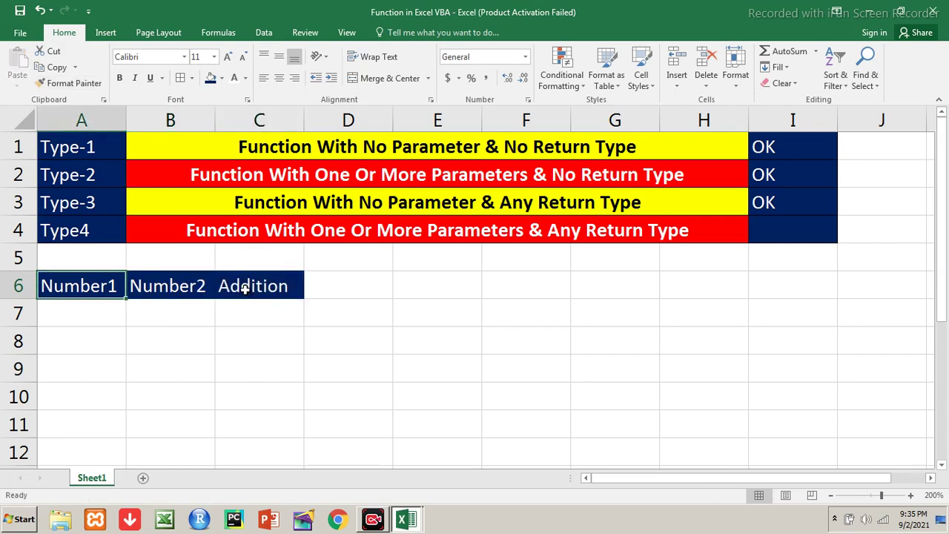
key("Down")
type("12")
key("Return")
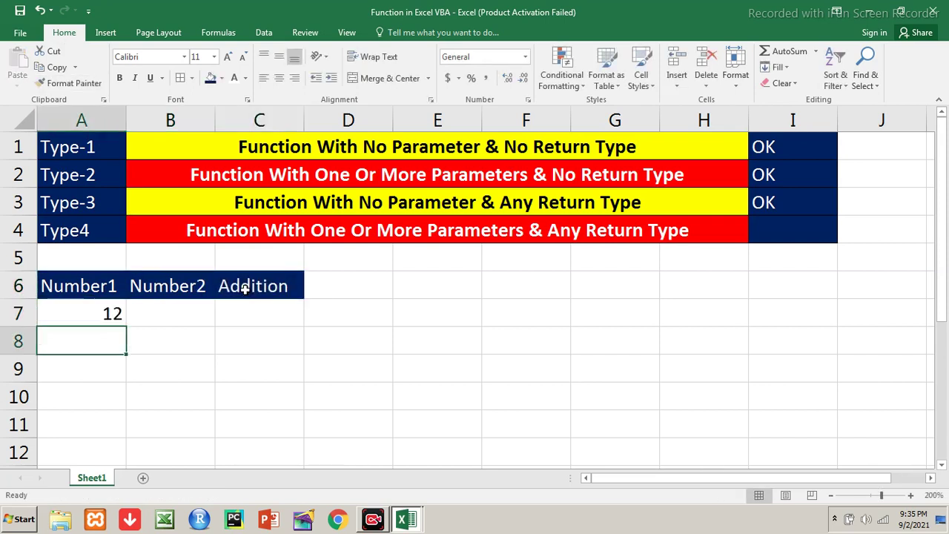
type("34")
key("Return")
type("45")
key("Return")
type("56")
key("Return")
type("67")
key("ctrl+Up")
Enter 23, 56, 78, 89 and 45 in B7:B11 under Number2, then begin =mysum( in C7.
key("Right")
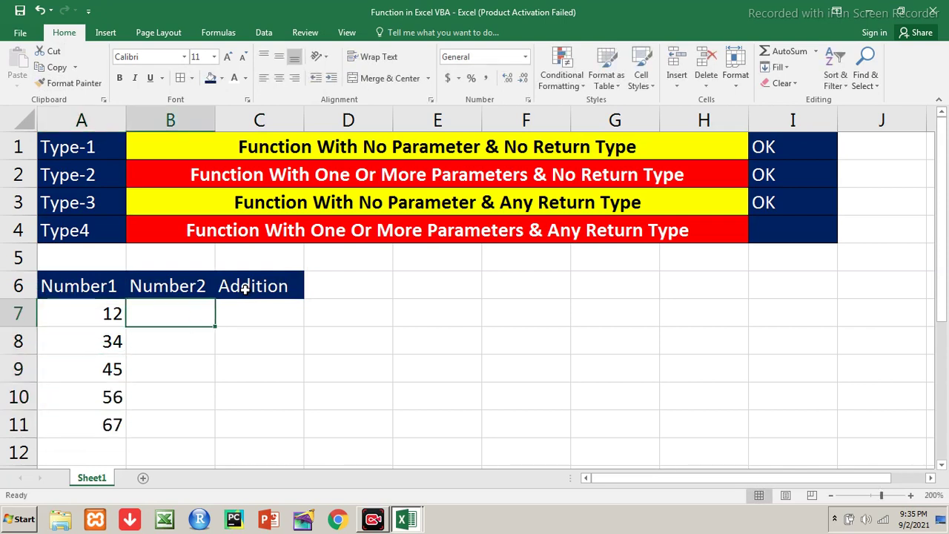
type("23")
key("Return")
type("56")
key("Return")
type("78")
key("Return")
type("89")
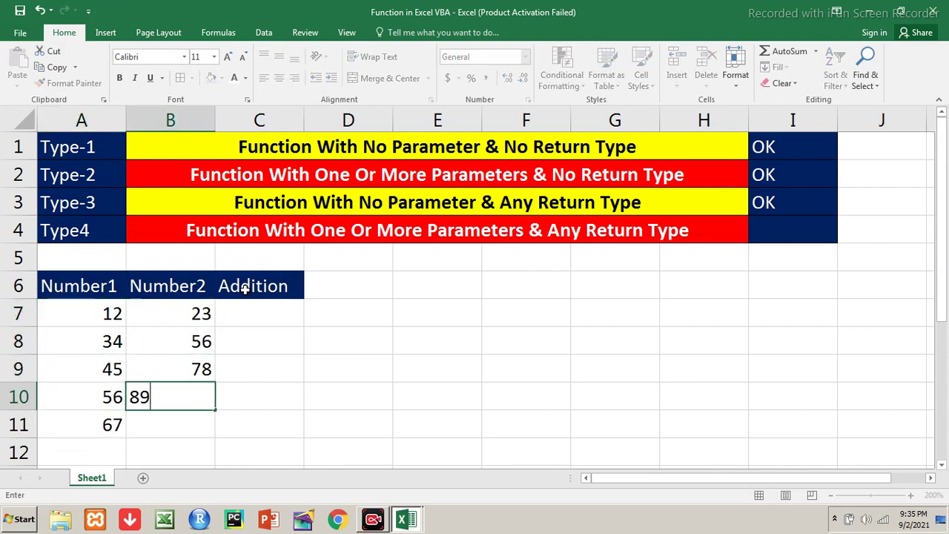
key("Return")
type("45")
key("Up")
key("Up")
key("Up")
key("Right")
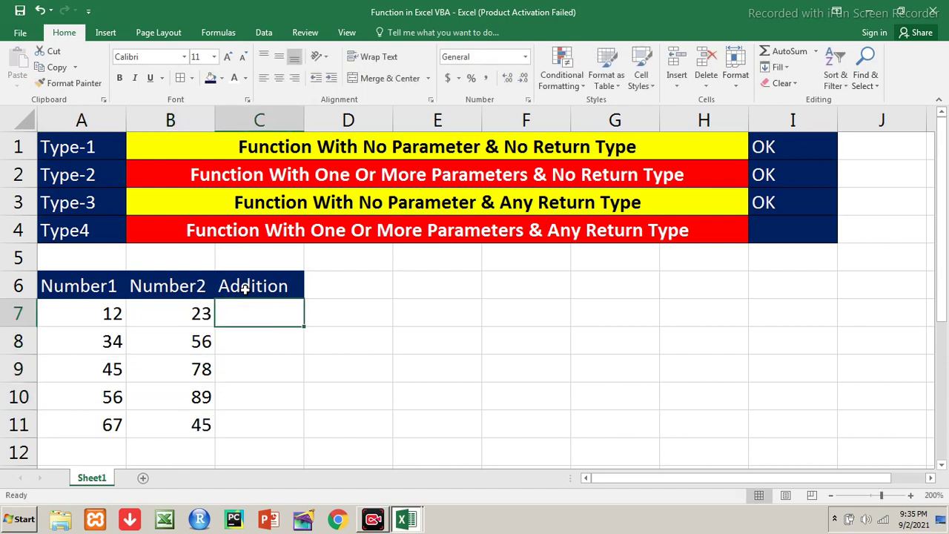
type("=mysum(")
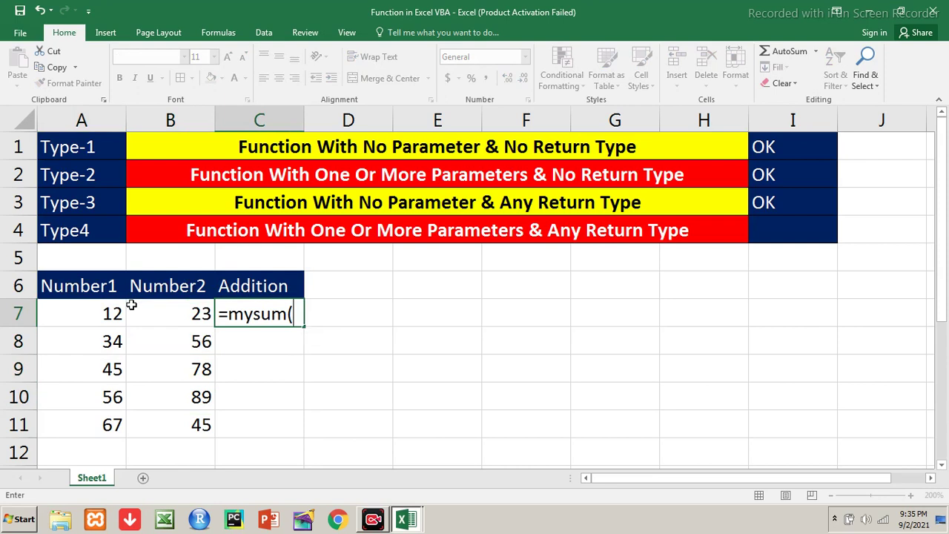
Complete the formula =mysum(A7,B7) in C7.
left_click(111, 314)
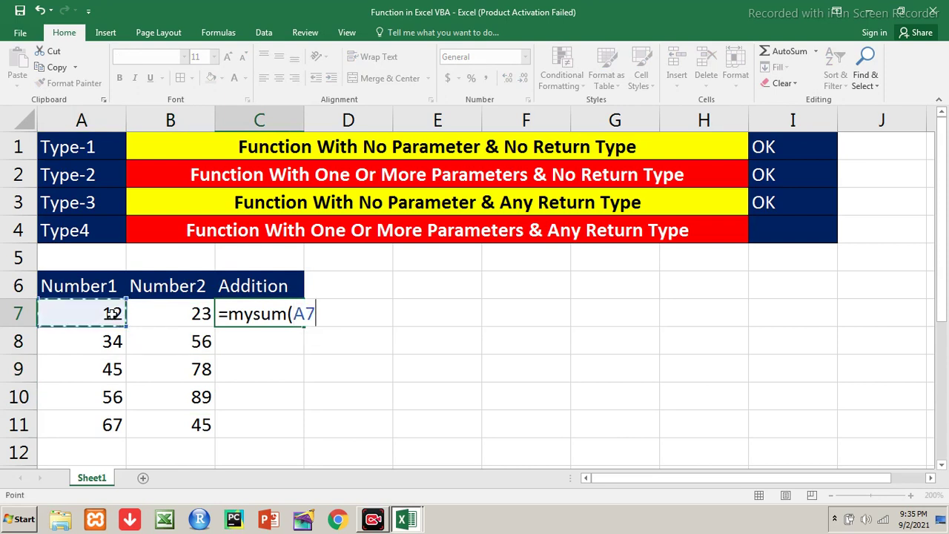
type(",")
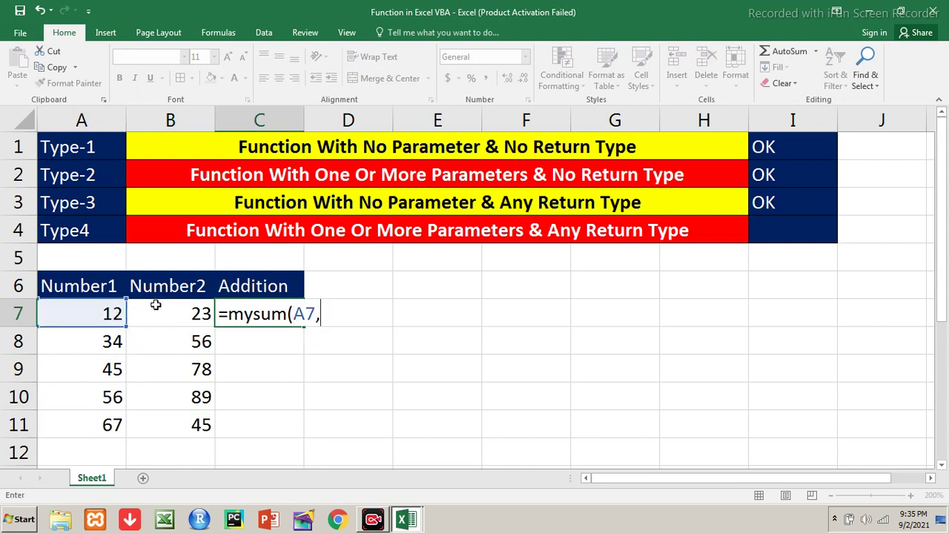
left_click(158, 317)
type(")")
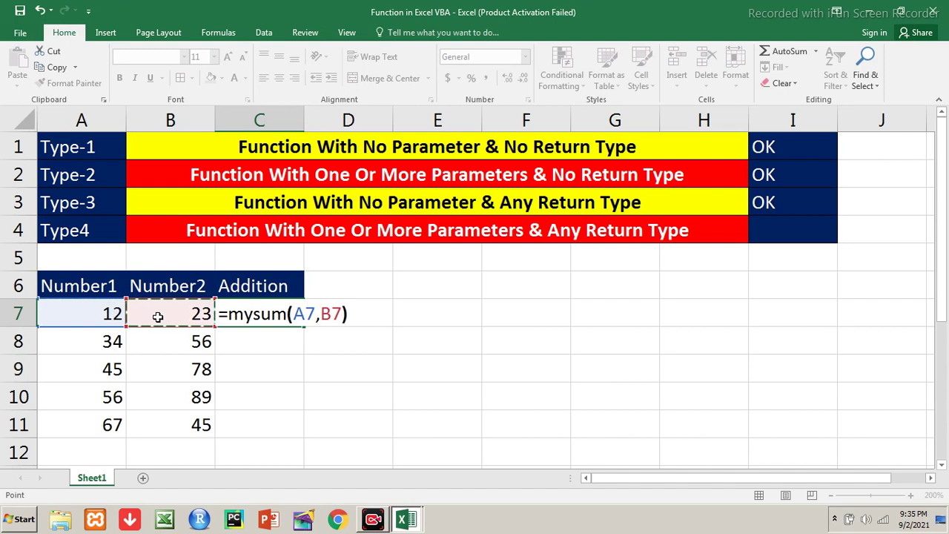
key("Return")
Fill mysum down C7:C11 to get 35, 90, 123, 145, 112 and check C7's formula.
key("Up")
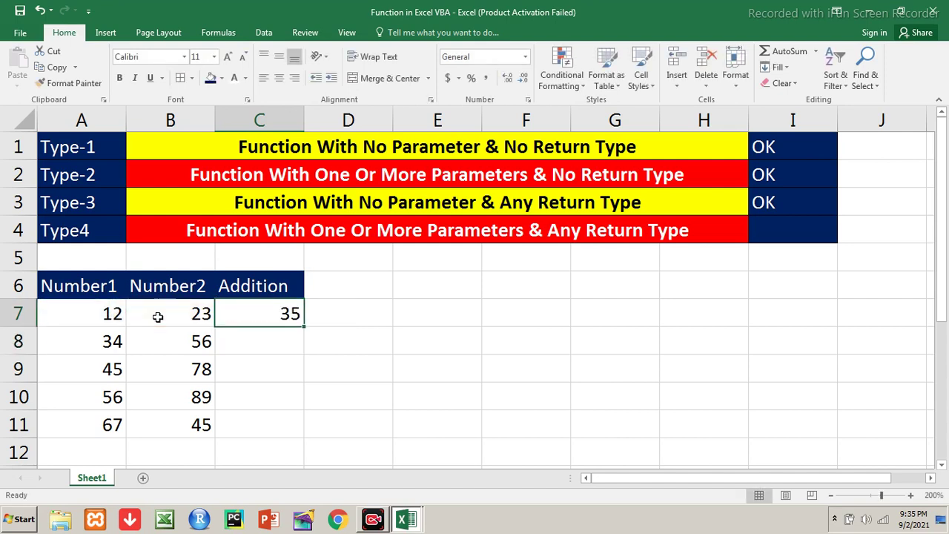
key("shift+Down")
key("shift+Down")
key("shift+Down")
key("shift+Down")
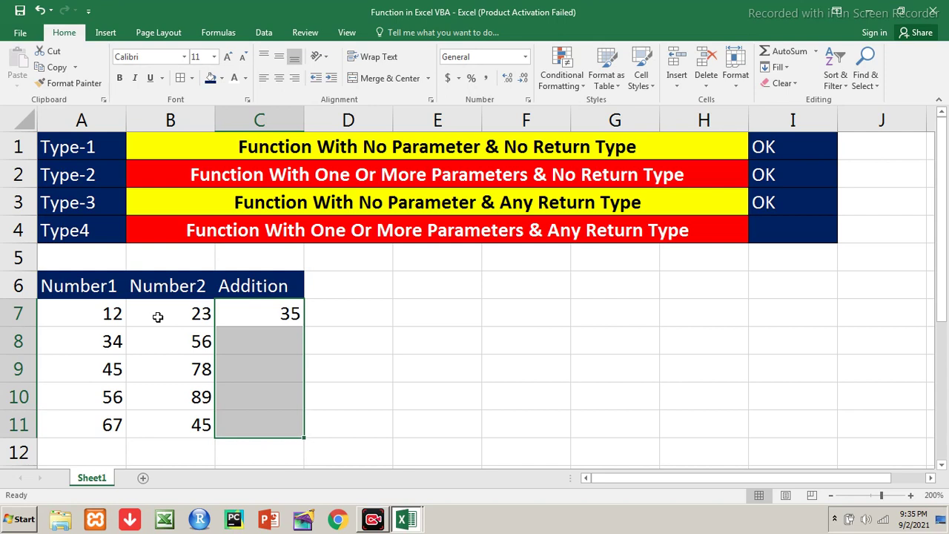
key("ctrl+v")
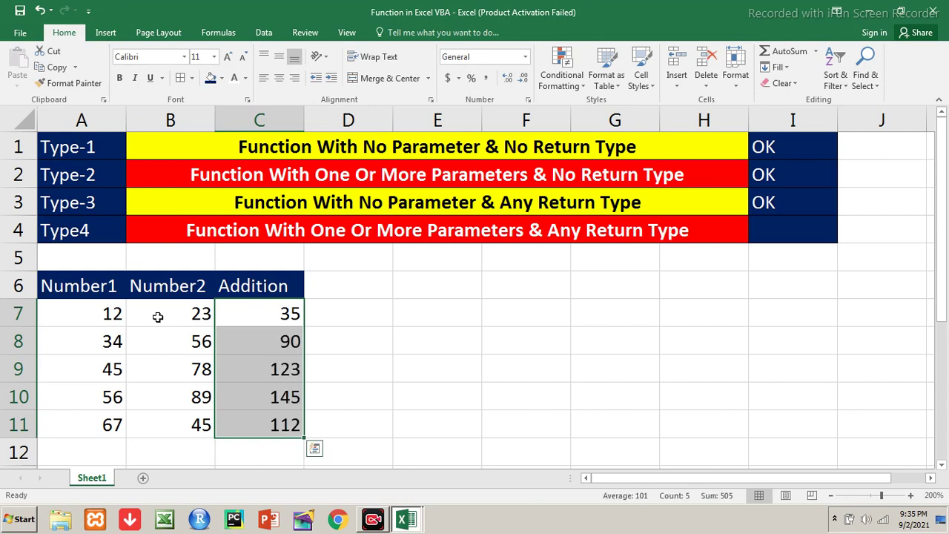
key("Down")
key("Down")
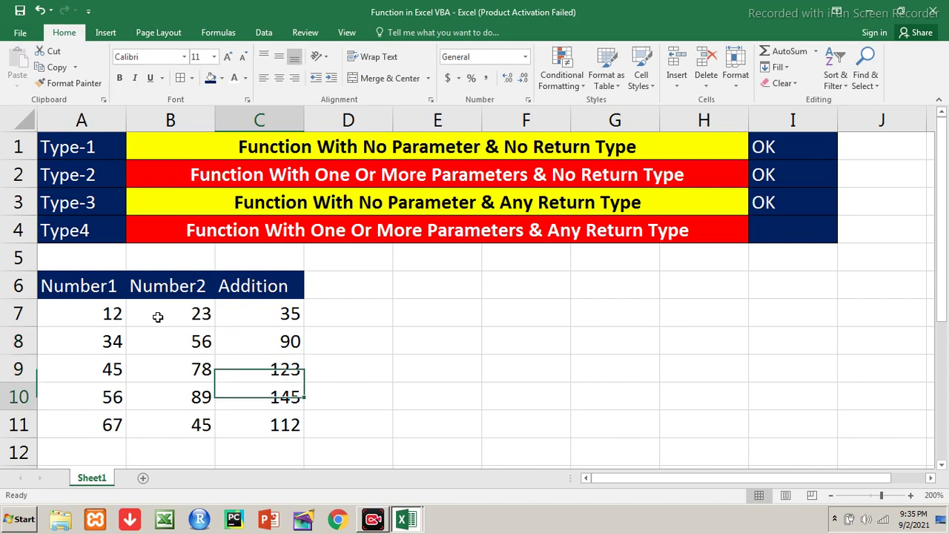
key("Down")
key("Down")
key("Up")
key("Up")
key("Up")
key("Up")
key("F2")
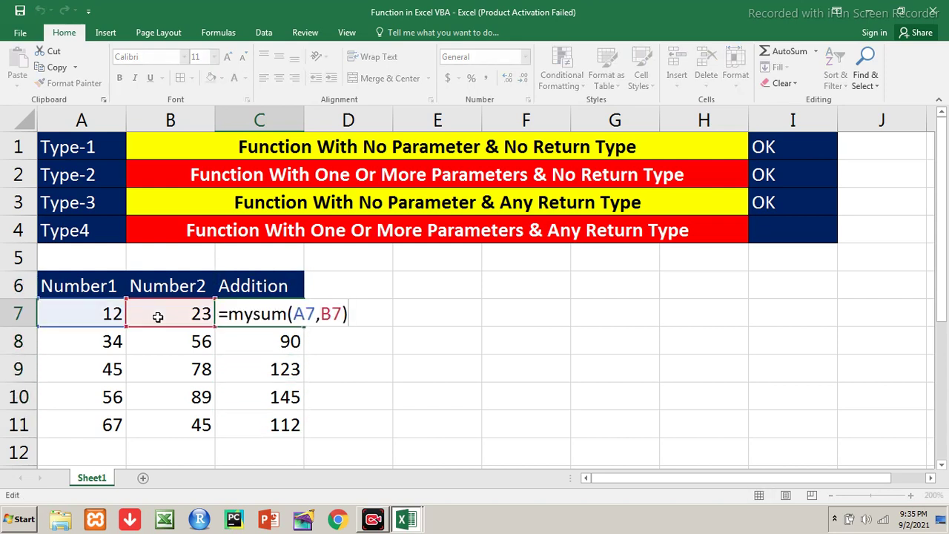
key("Escape")
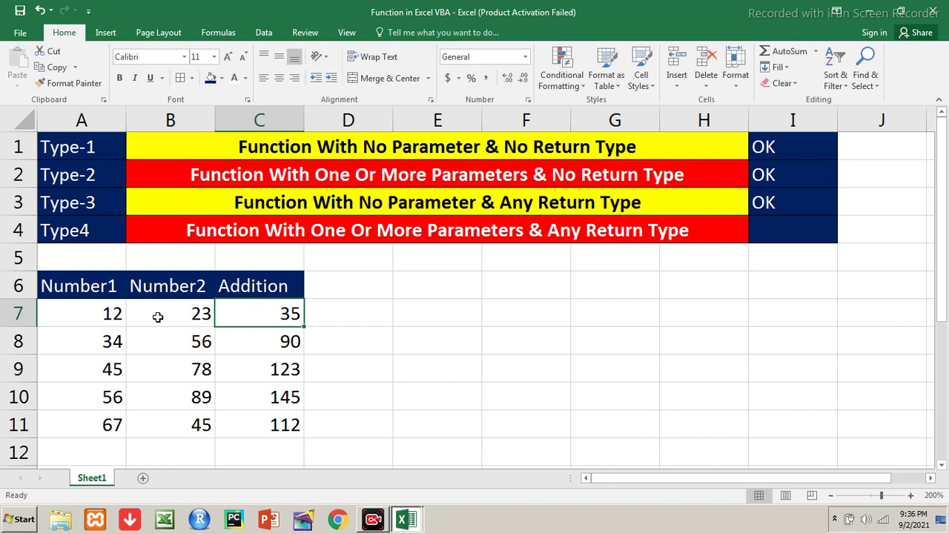
key("Up")
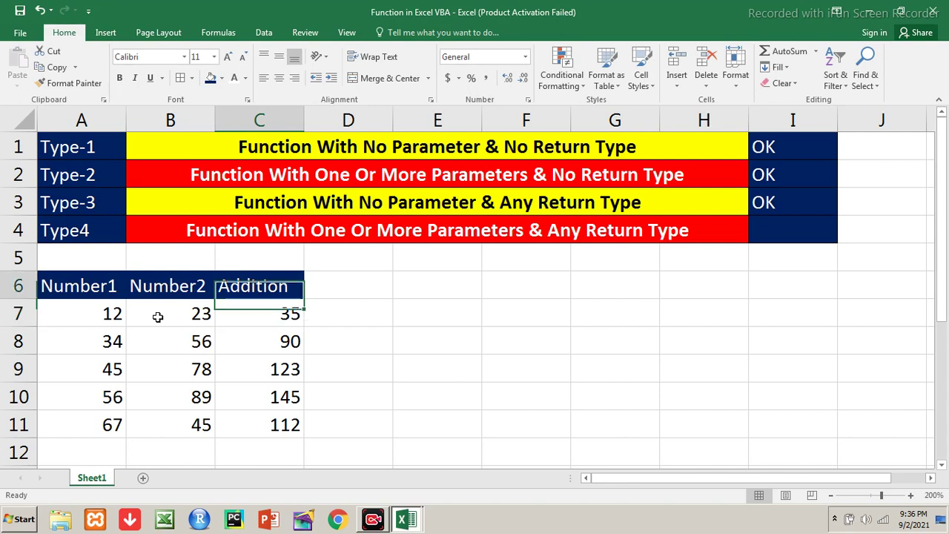
Enter OK in cell I4 for Type4, then move to an empty cell.
key("Up")
key("Up")
key("Right")
type("OK")
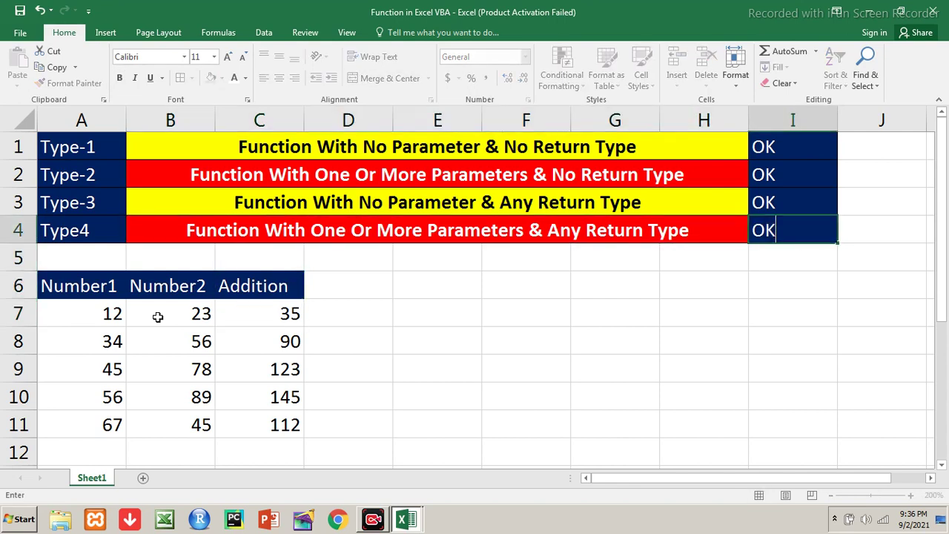
key("Return")
key("Left")
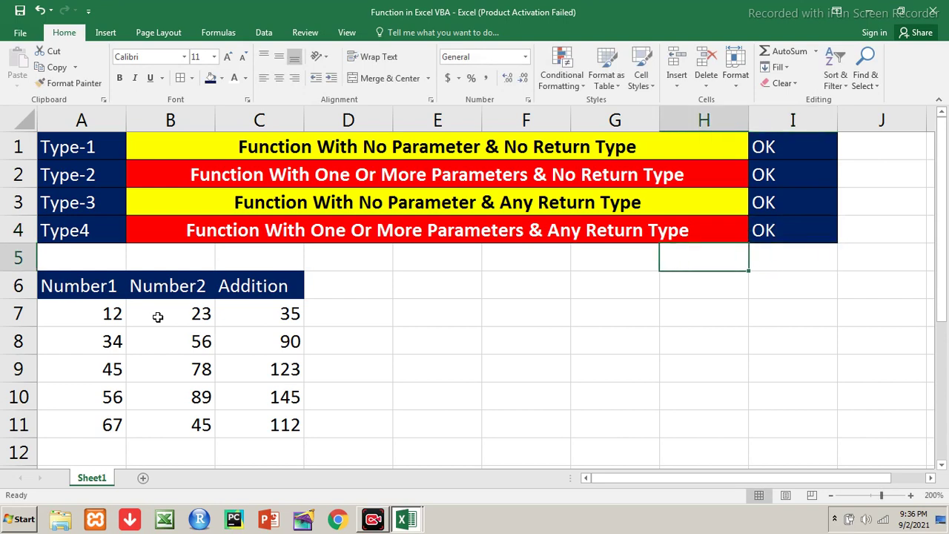
key("Left")
key("Left")
key("Down")
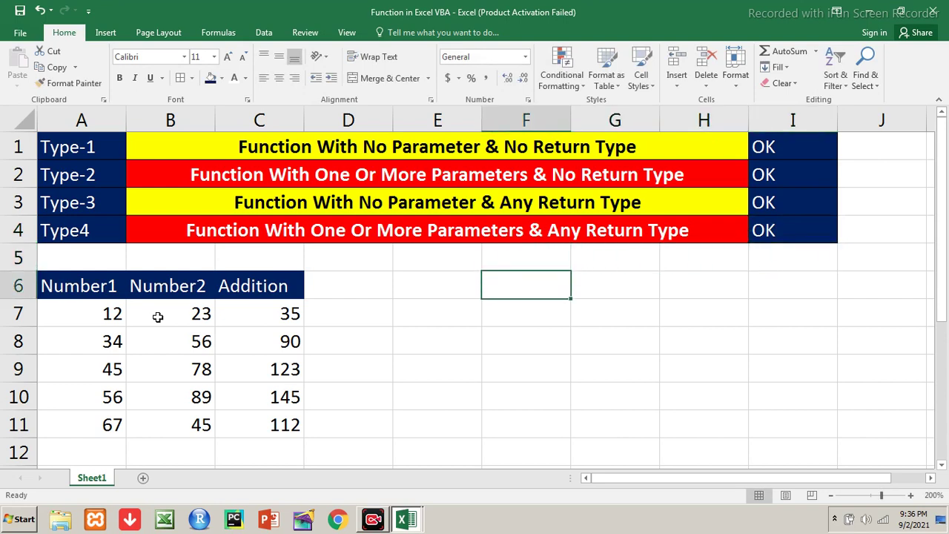